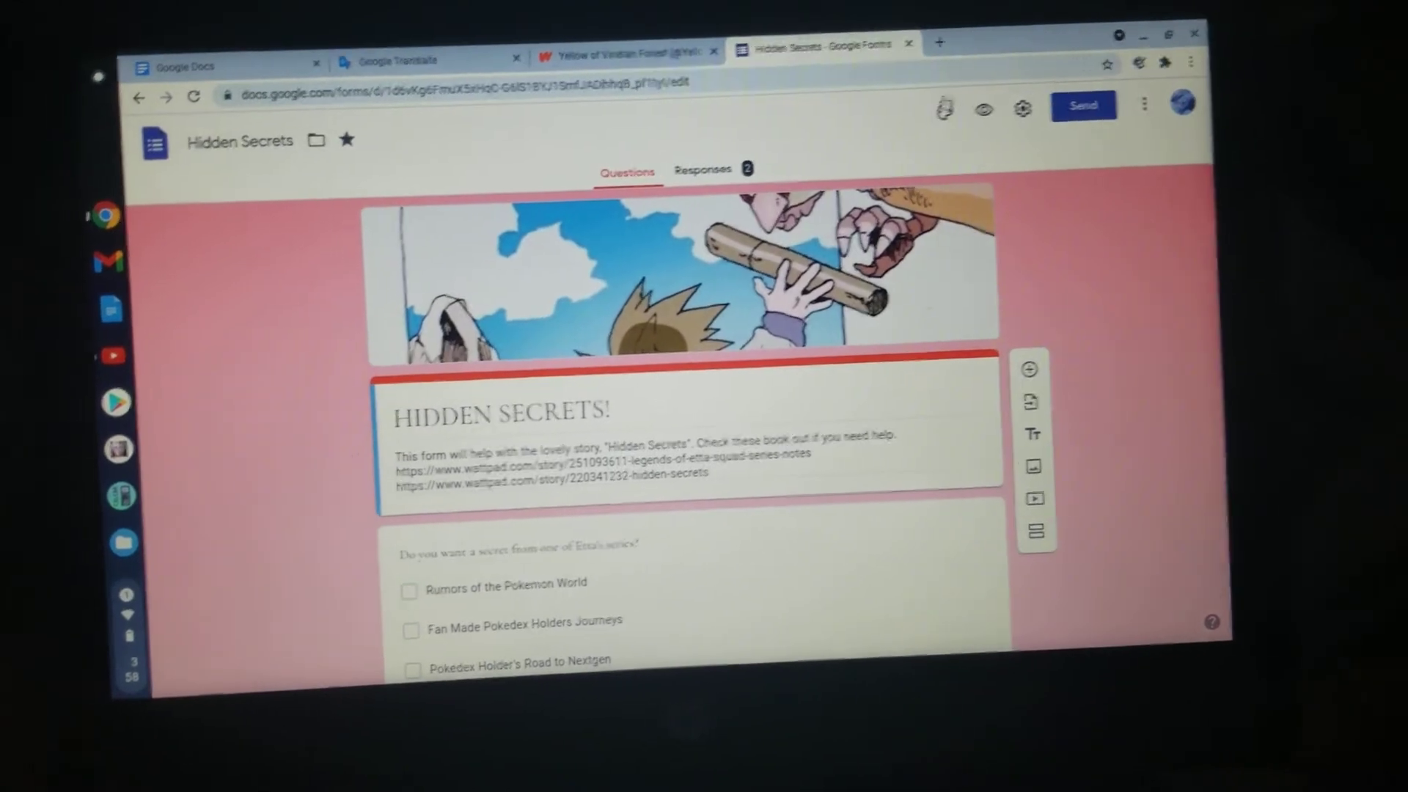
Step: Set the Hidden Secrets theme's font style to Basic
{"action": "left_click", "coordinate": [918, 117]}
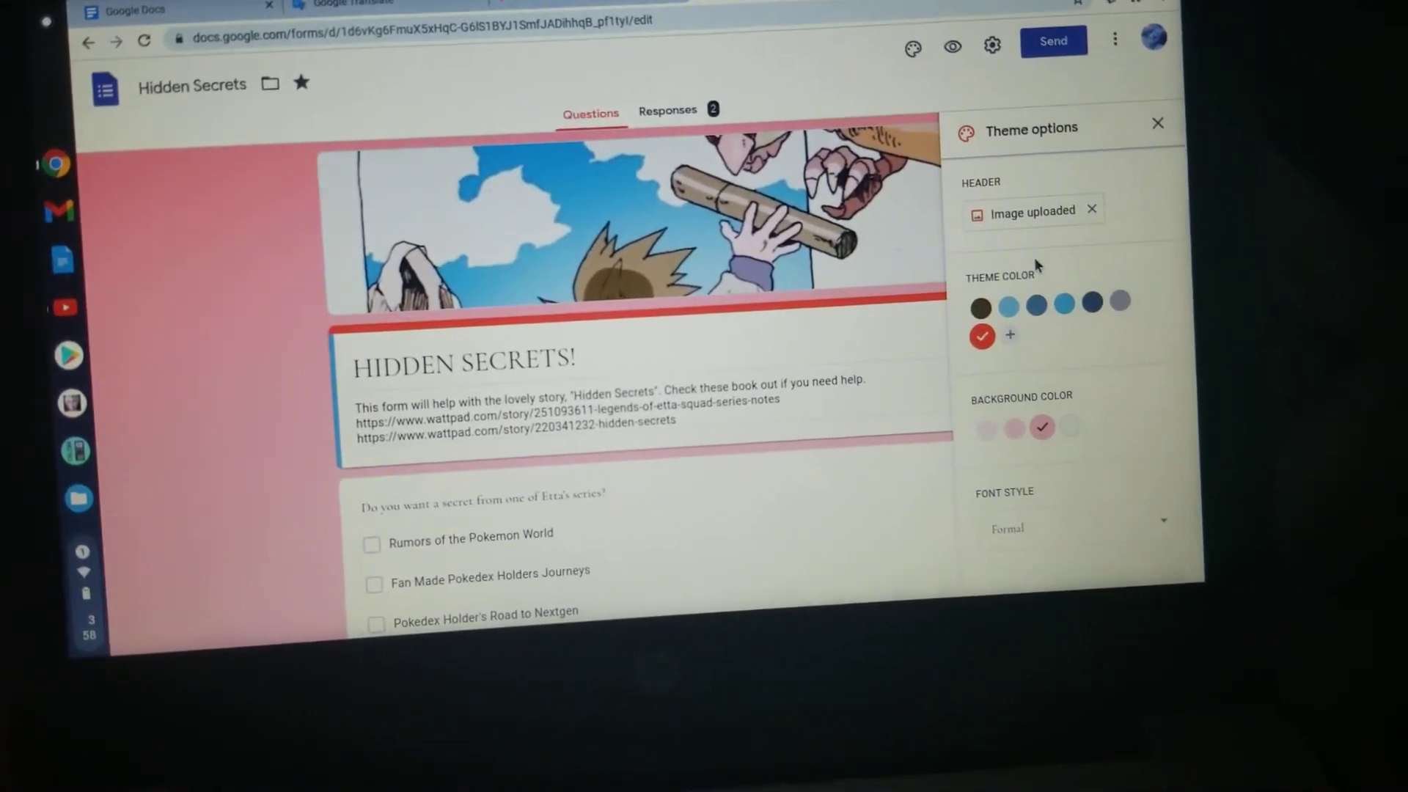
{"action": "left_click", "coordinate": [1088, 547]}
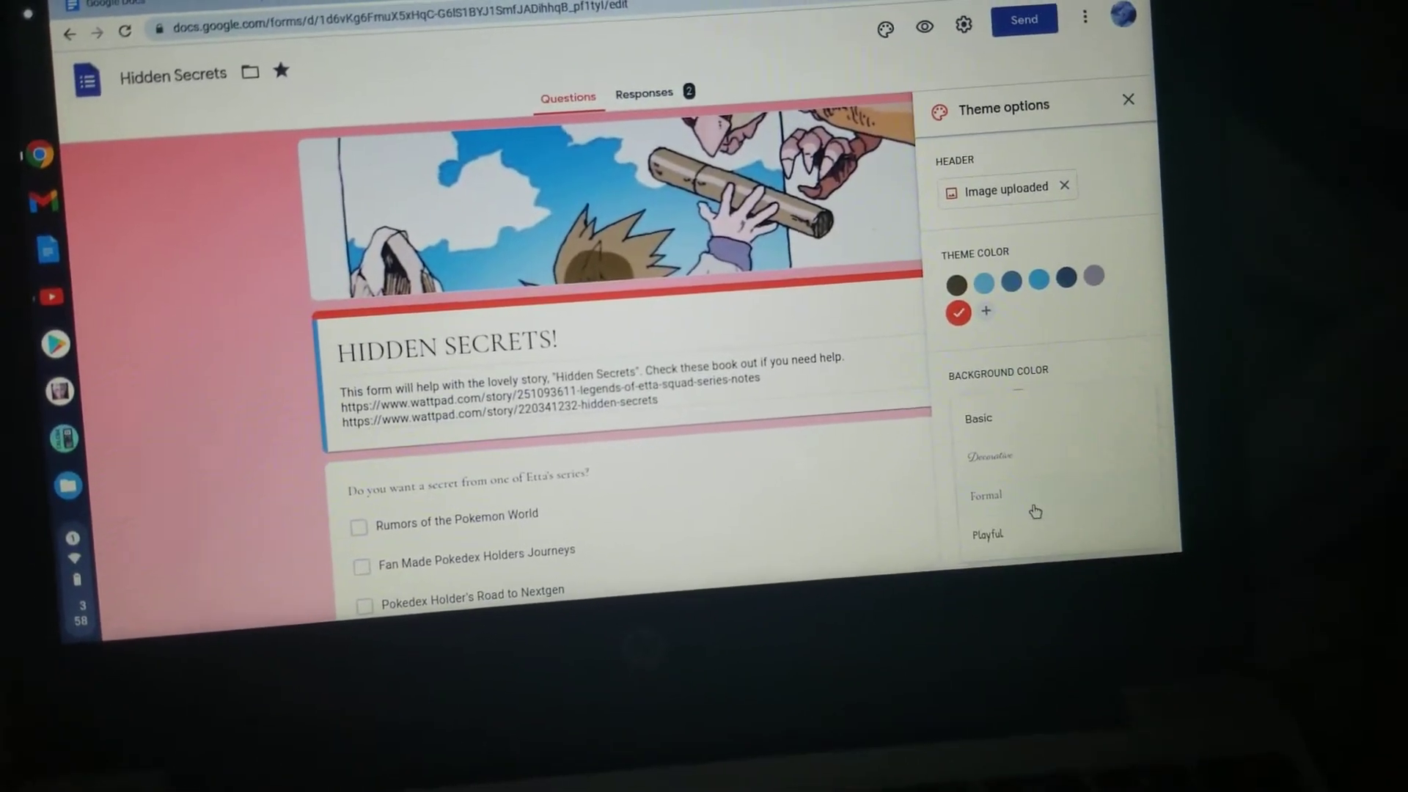
{"action": "left_click", "coordinate": [994, 403]}
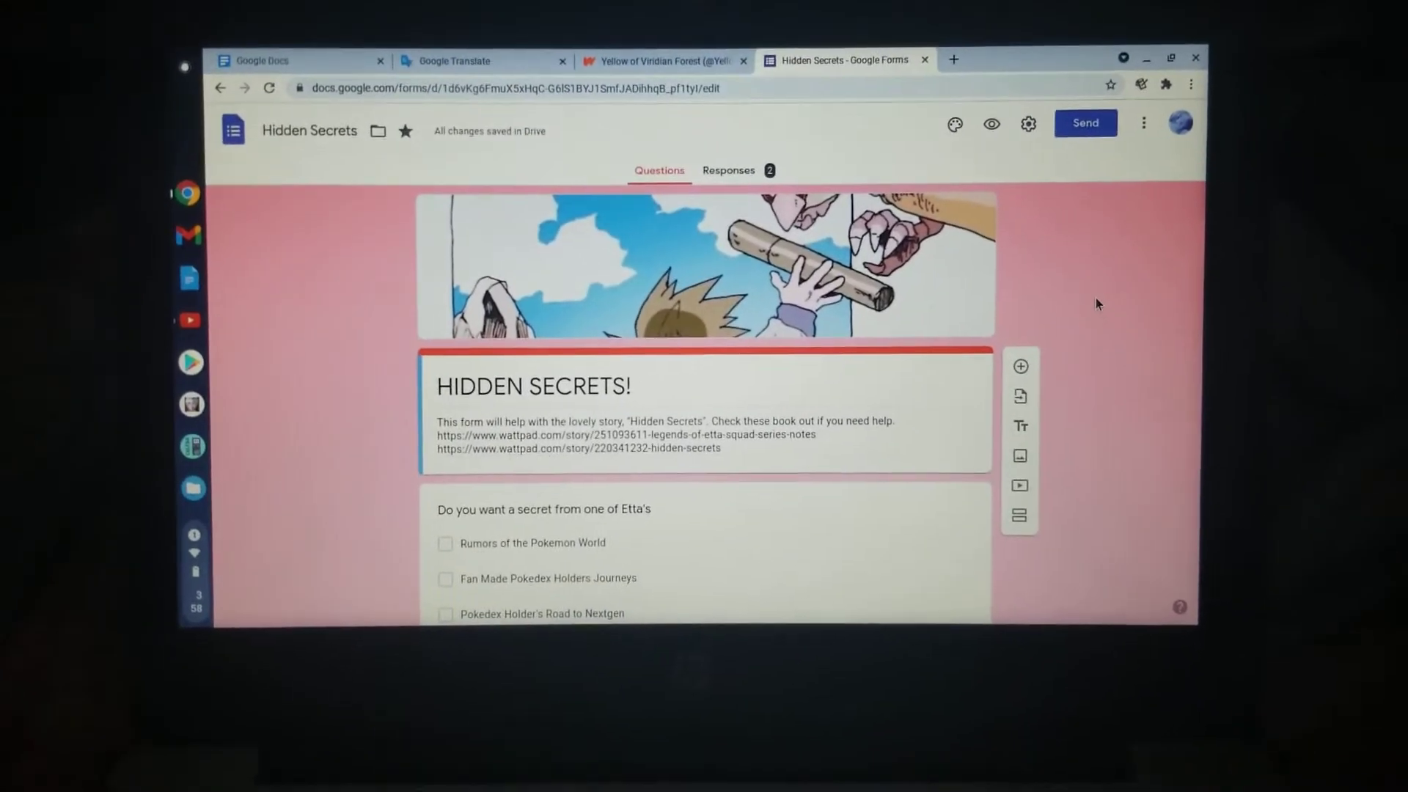
{"action": "scroll", "coordinate": [1101, 305], "scroll_direction": "down", "scroll_amount": 2}
{"action": "scroll", "coordinate": [1092, 306], "scroll_direction": "down", "scroll_amount": 3}
{"action": "scroll", "coordinate": [1097, 296], "scroll_direction": "down", "scroll_amount": 2}
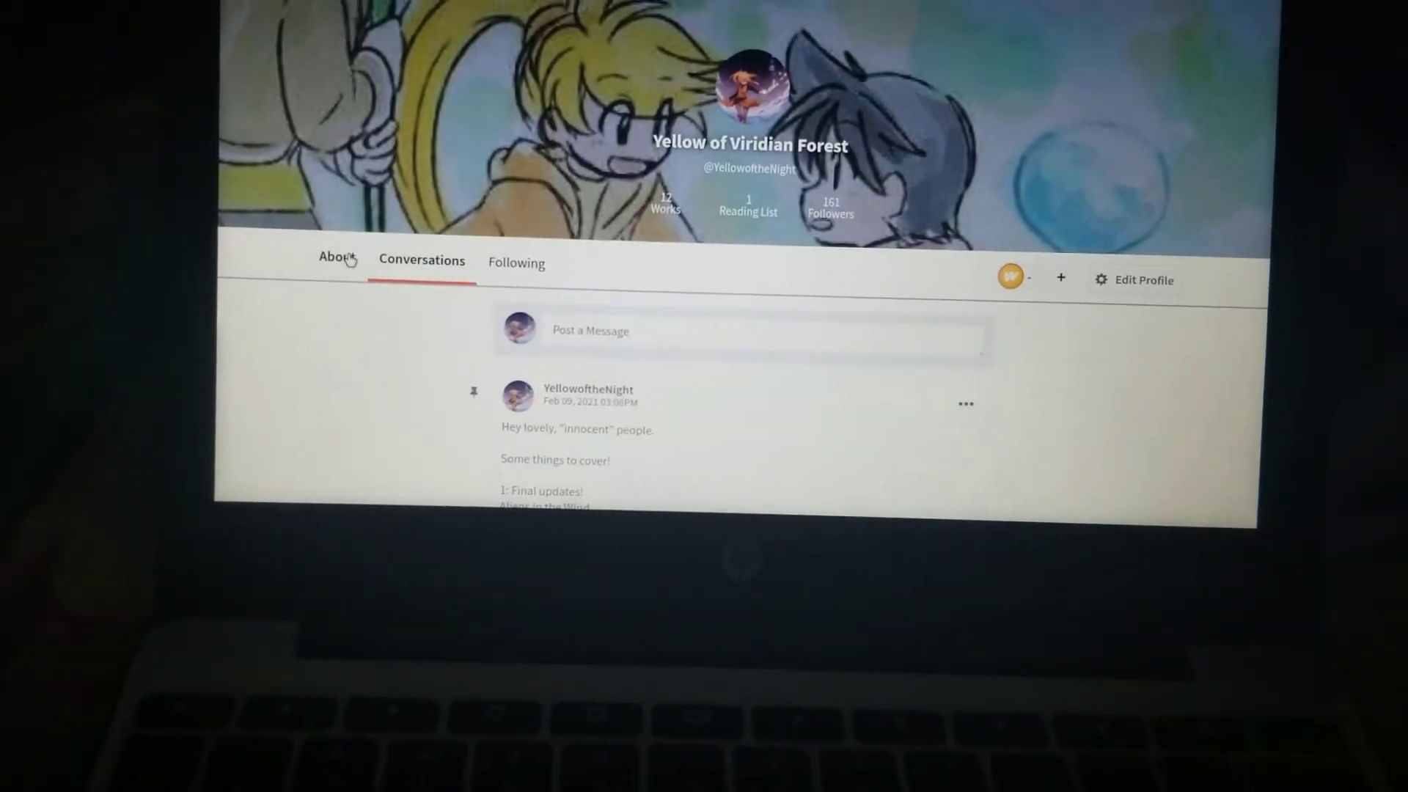
Step: Browse the About page, then the Legendary Etta V7 and Story Tellers HQ profiles
{"action": "left_click", "coordinate": [350, 260]}
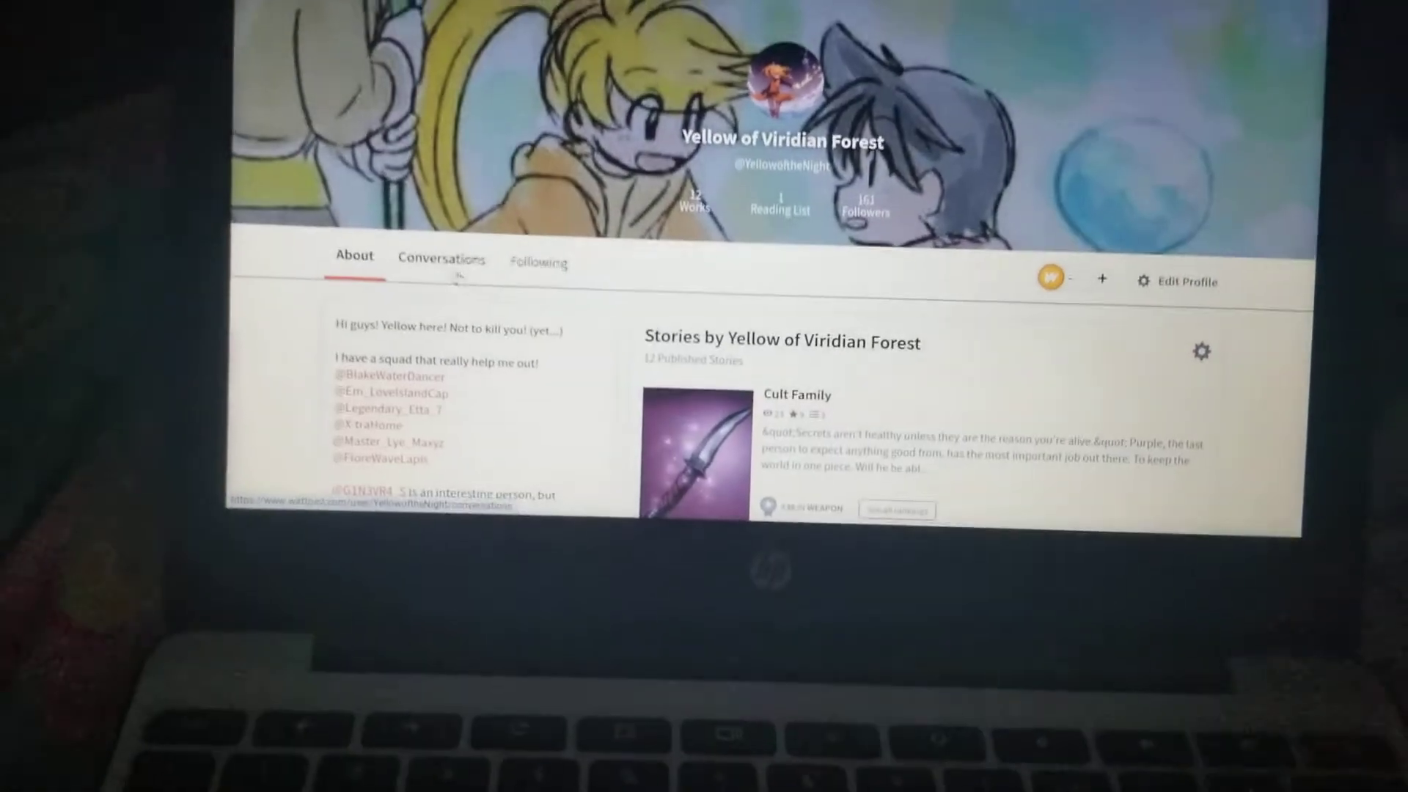
{"action": "left_click", "coordinate": [390, 409]}
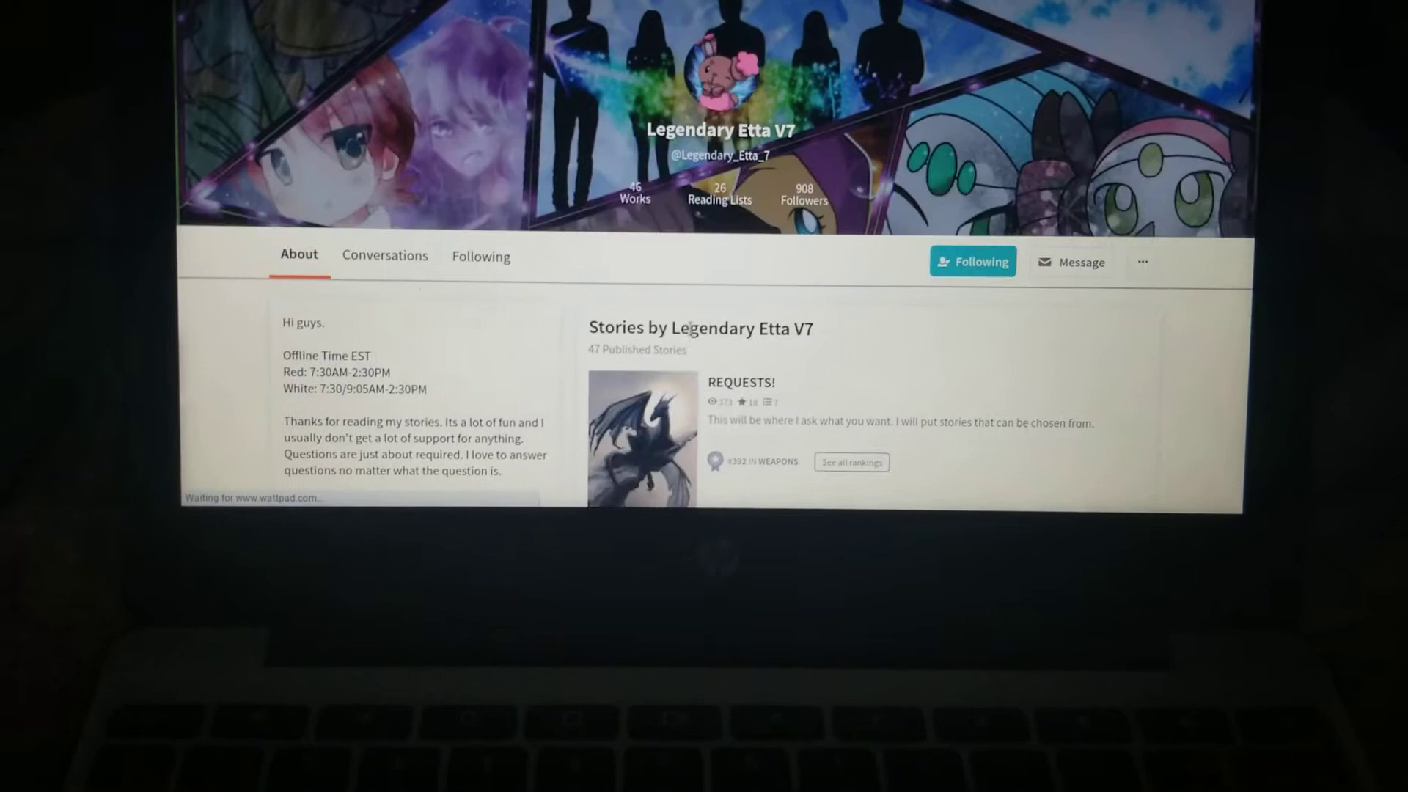
{"action": "scroll", "coordinate": [661, 330], "scroll_direction": "down", "scroll_amount": 5}
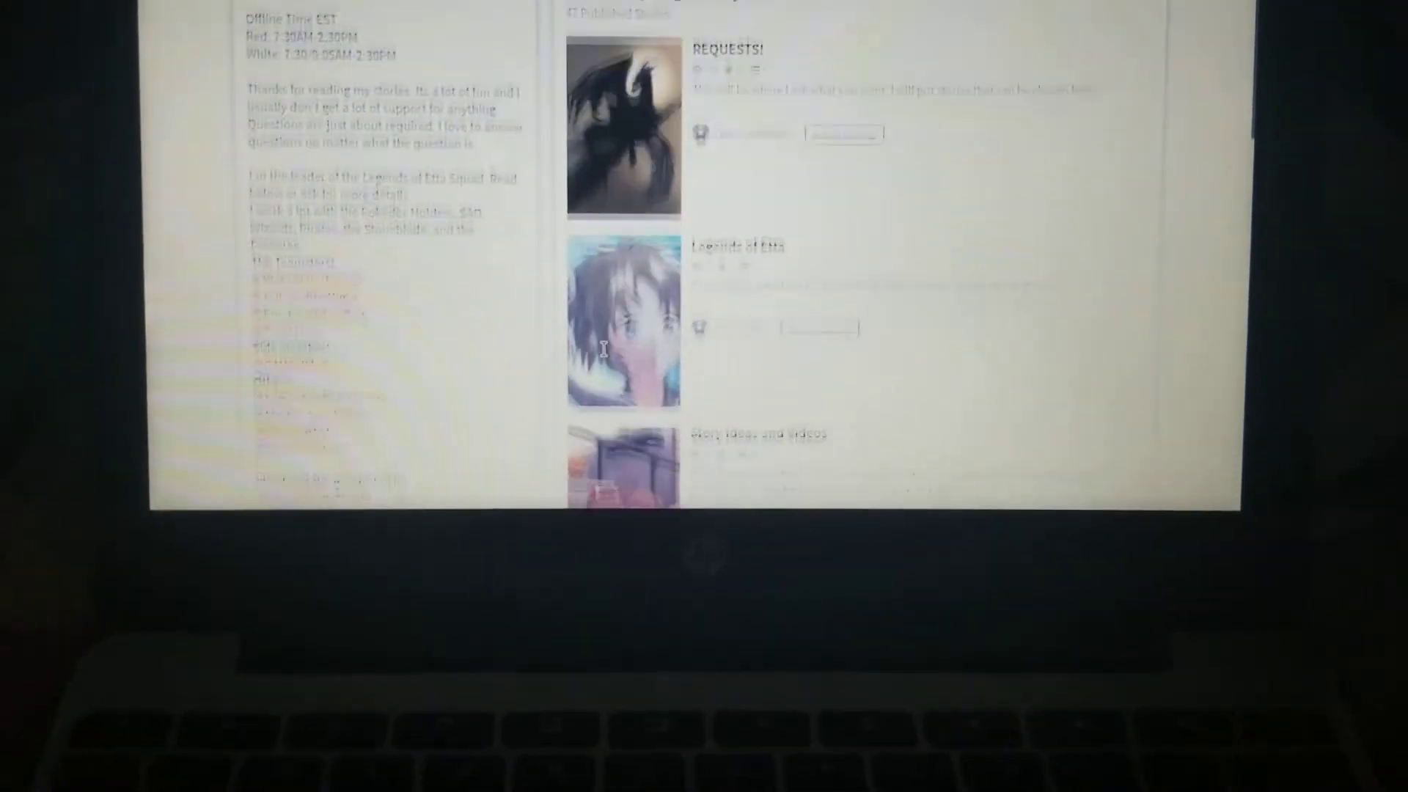
{"action": "scroll", "coordinate": [602, 350], "scroll_direction": "down", "scroll_amount": 2}
{"action": "left_click", "coordinate": [679, 397]}
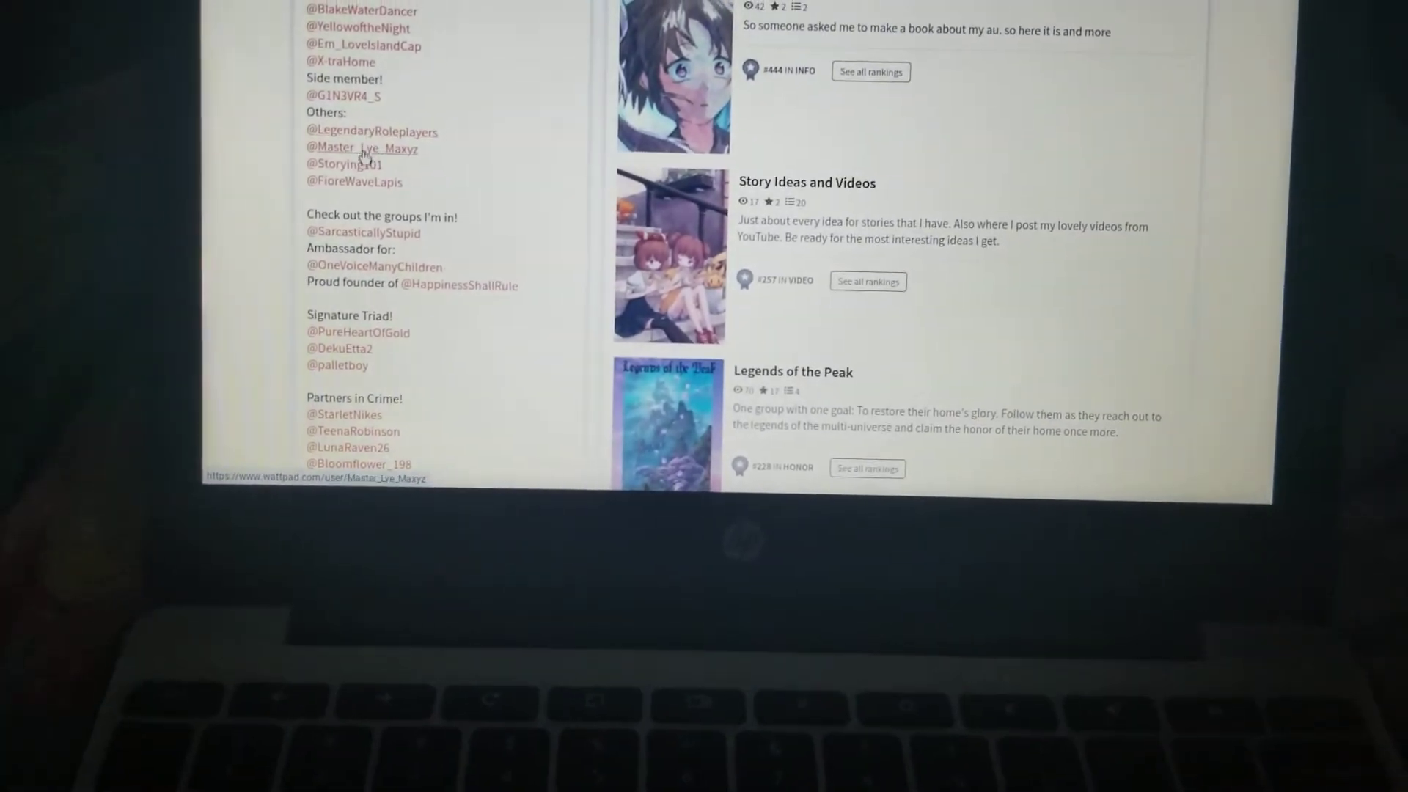
{"action": "left_click", "coordinate": [375, 161]}
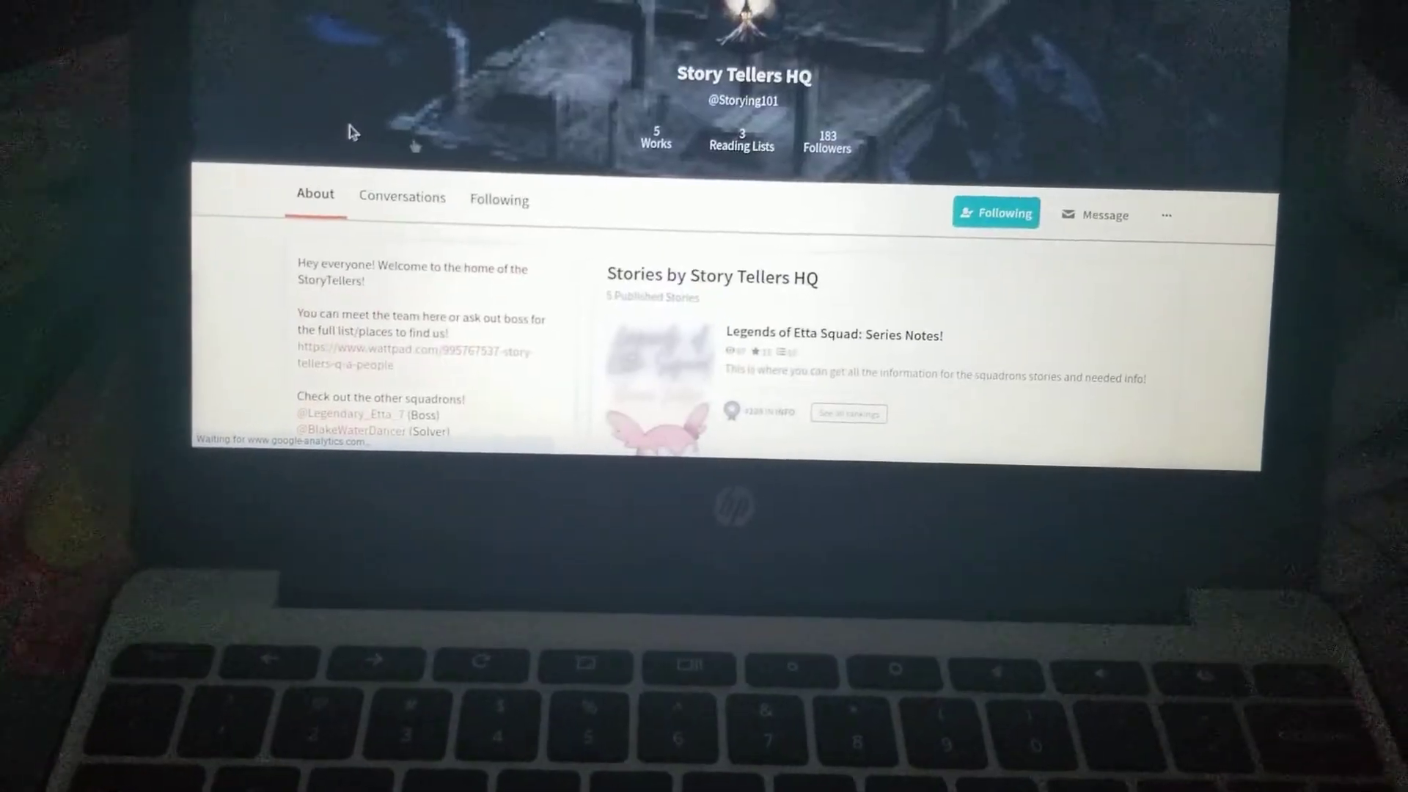
Step: Open the Etta! chapter of Legends of Etta Squad: Series Notes and exit fullscreen
{"action": "left_click", "coordinate": [742, 332]}
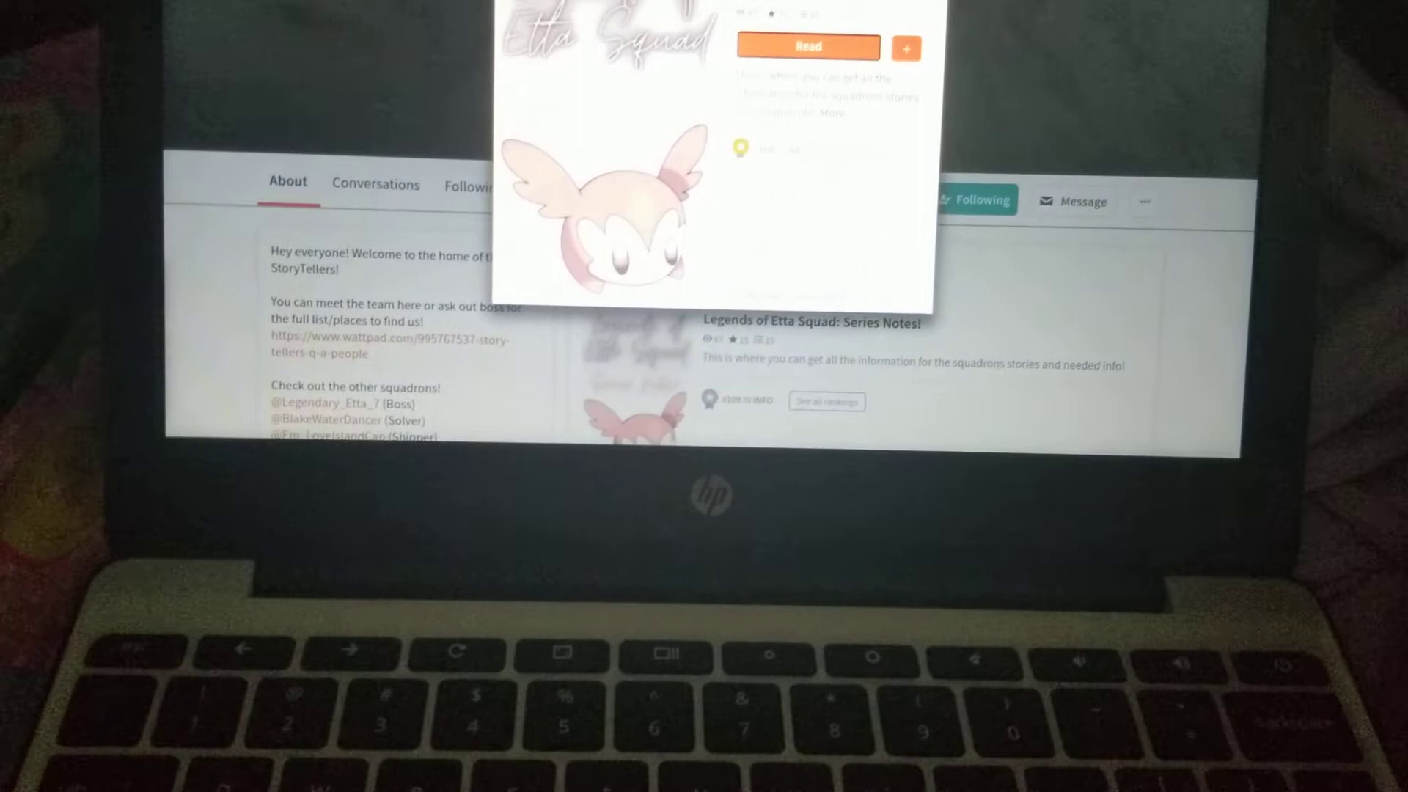
{"action": "key", "text": "Escape"}
{"action": "key", "text": "ctrl+Tab"}
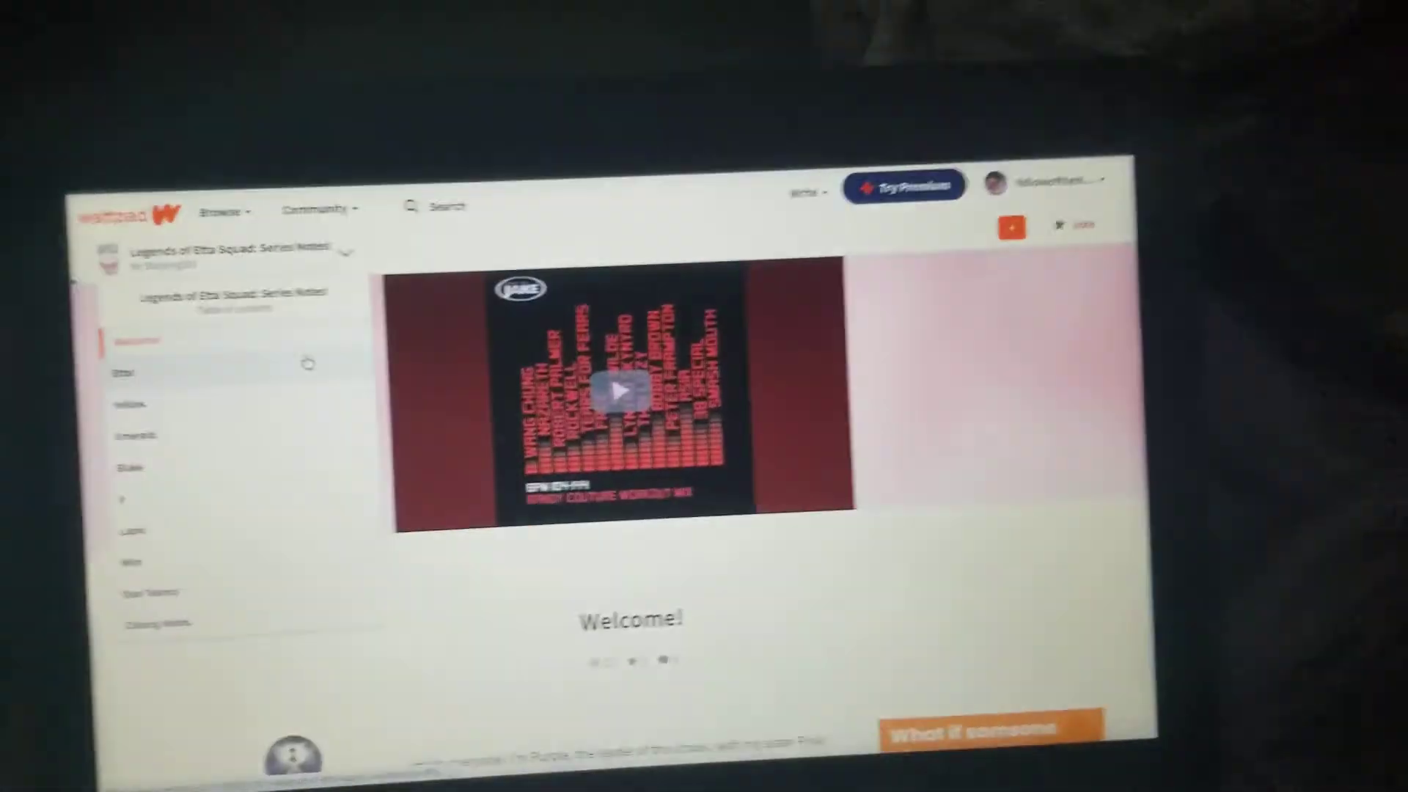
{"action": "left_click", "coordinate": [166, 71]}
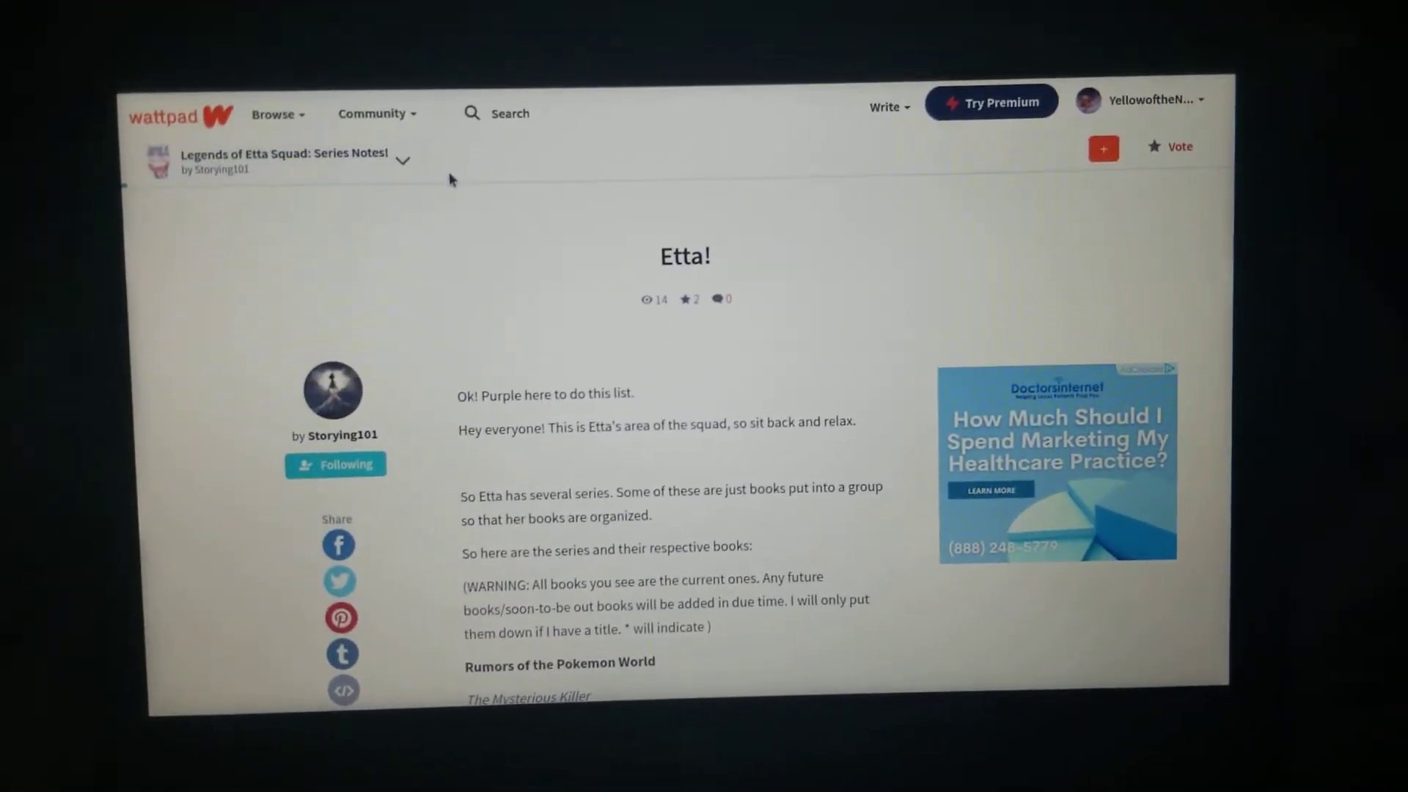
{"action": "key", "text": "F11"}
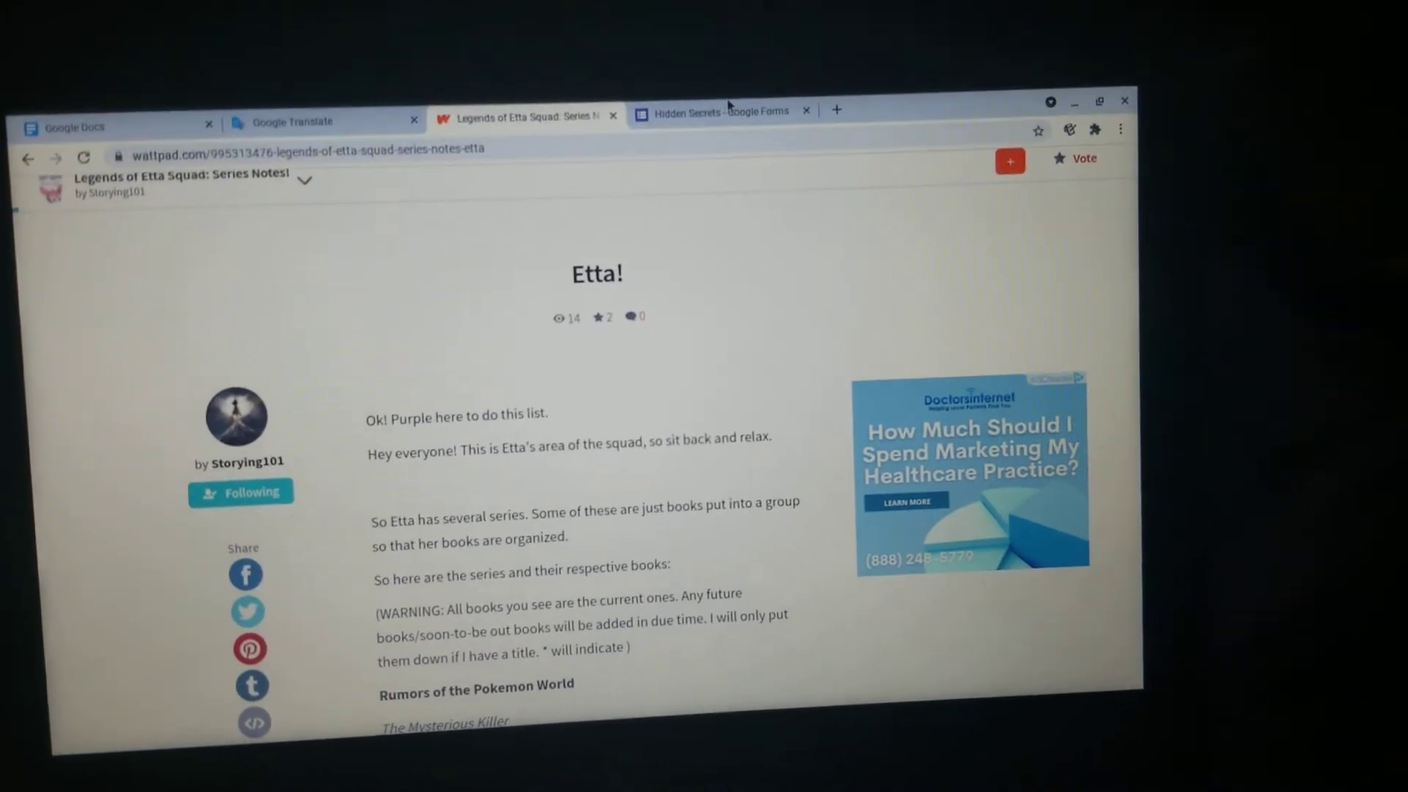
Step: Insert a line break after 'if you need help.' in the Hidden Secrets description
{"action": "left_click", "coordinate": [728, 112]}
{"action": "key", "text": "F11"}
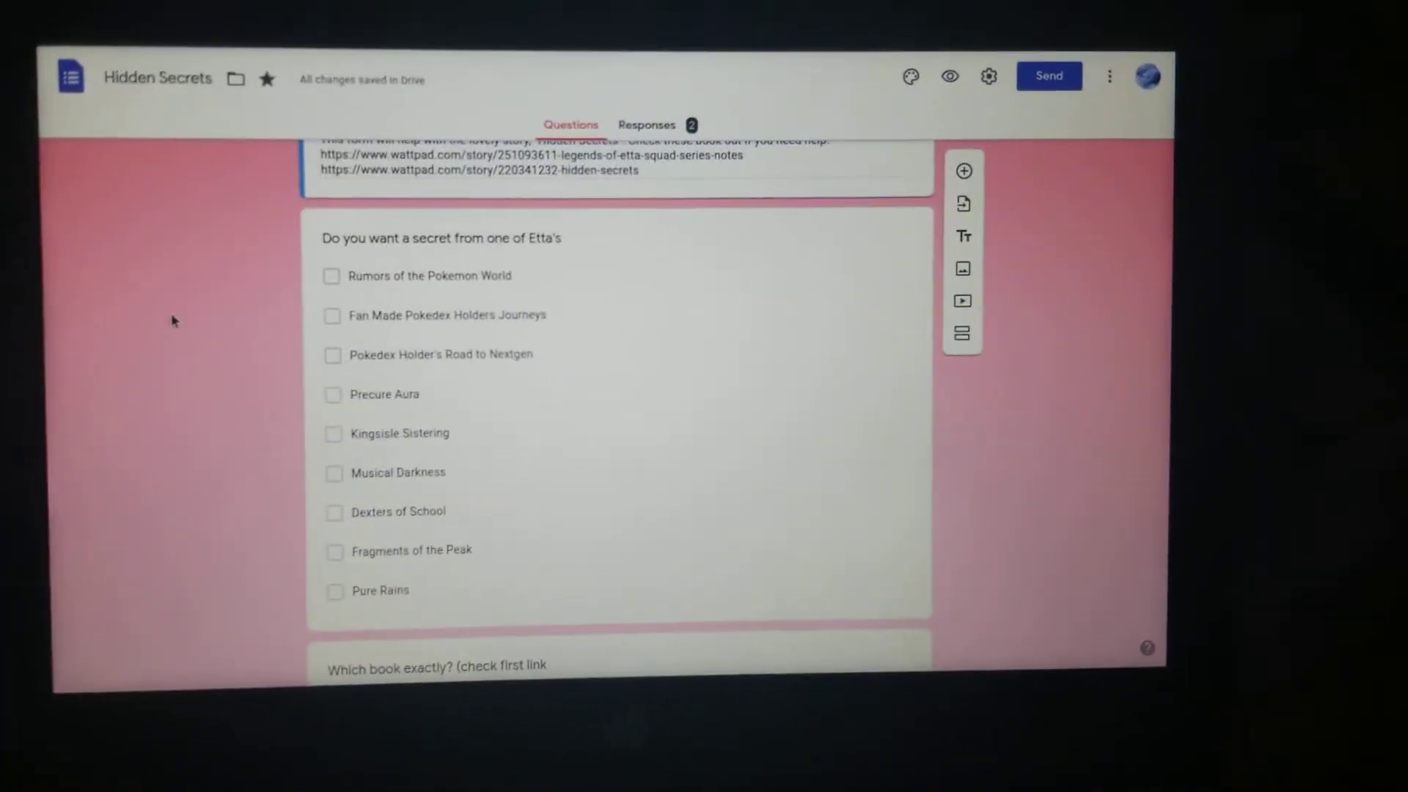
{"action": "scroll", "coordinate": [173, 320], "scroll_direction": "up", "scroll_amount": 2}
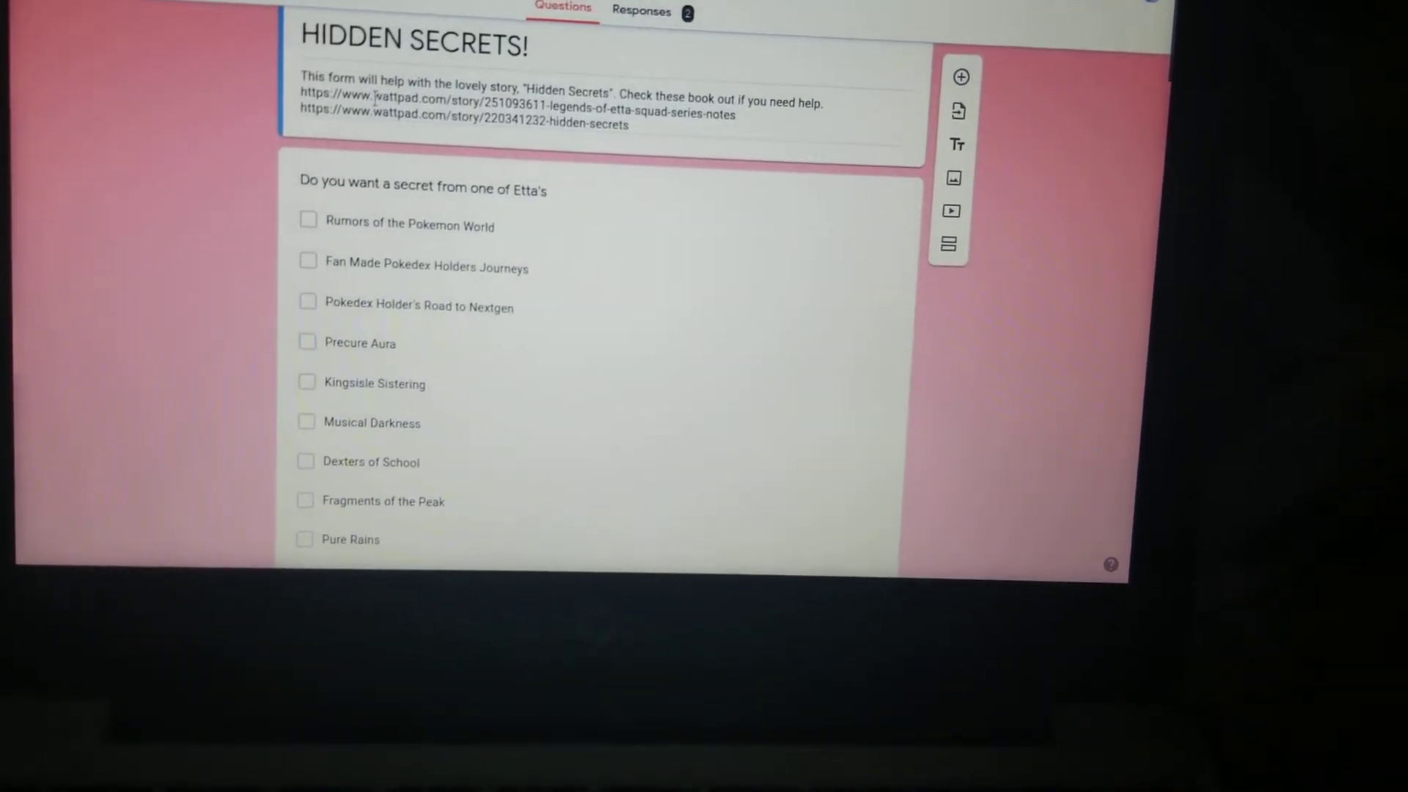
{"action": "left_click", "coordinate": [840, 113]}
{"action": "key", "text": "Return"}
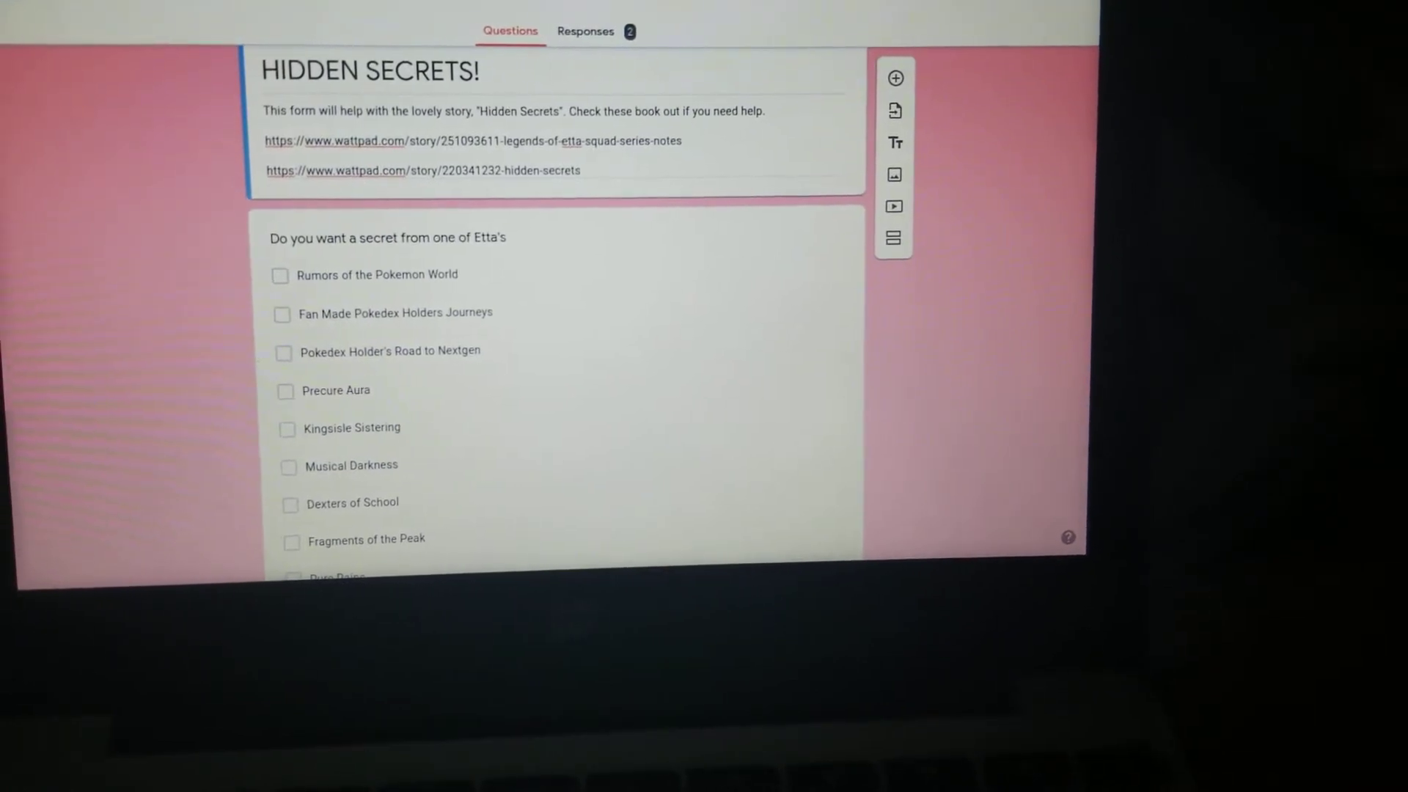
Step: Review the book lists under Etta's series in the Wattpad series notes
{"action": "left_click", "coordinate": [500, 6]}
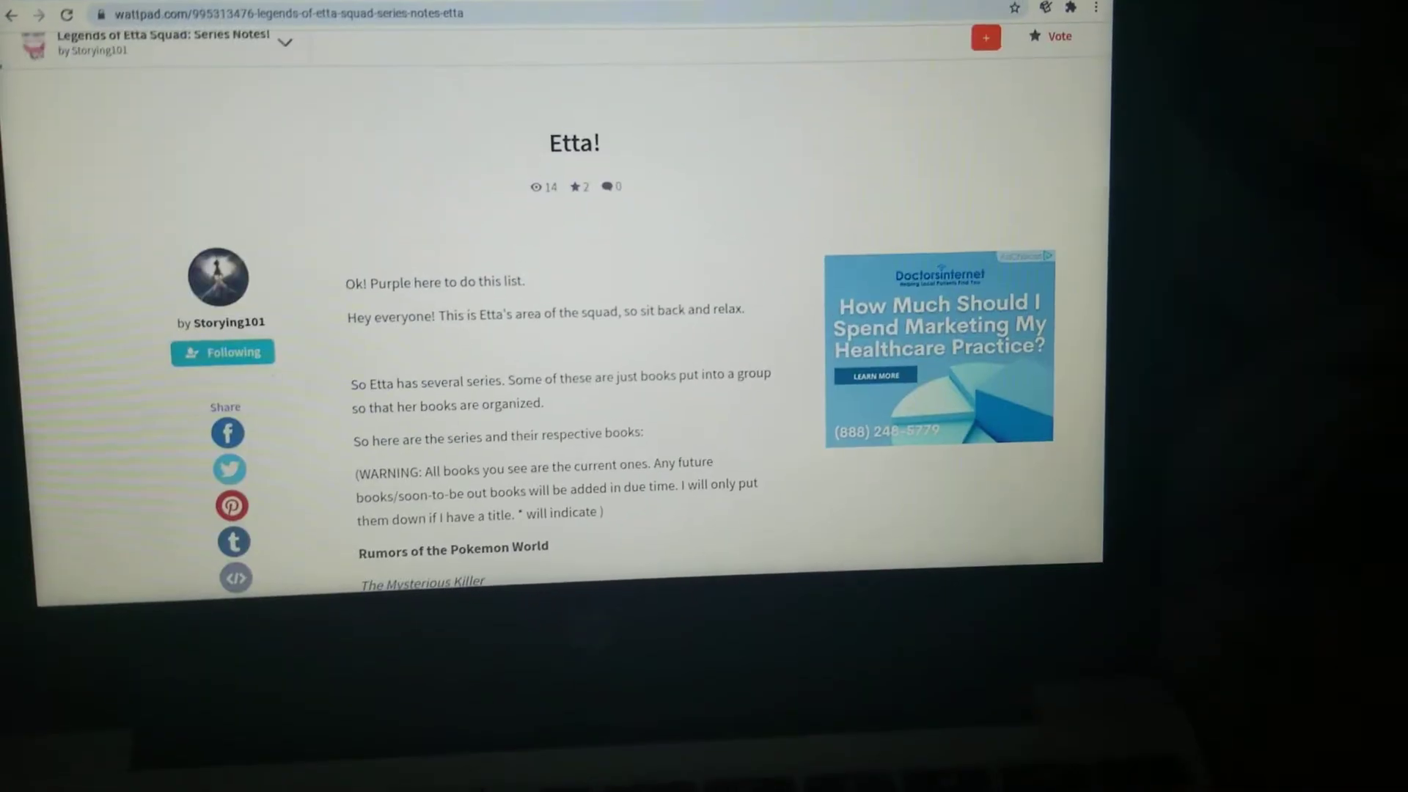
{"action": "scroll", "coordinate": [515, 487], "scroll_direction": "down", "scroll_amount": 4}
{"action": "scroll", "coordinate": [516, 487], "scroll_direction": "down", "scroll_amount": 5}
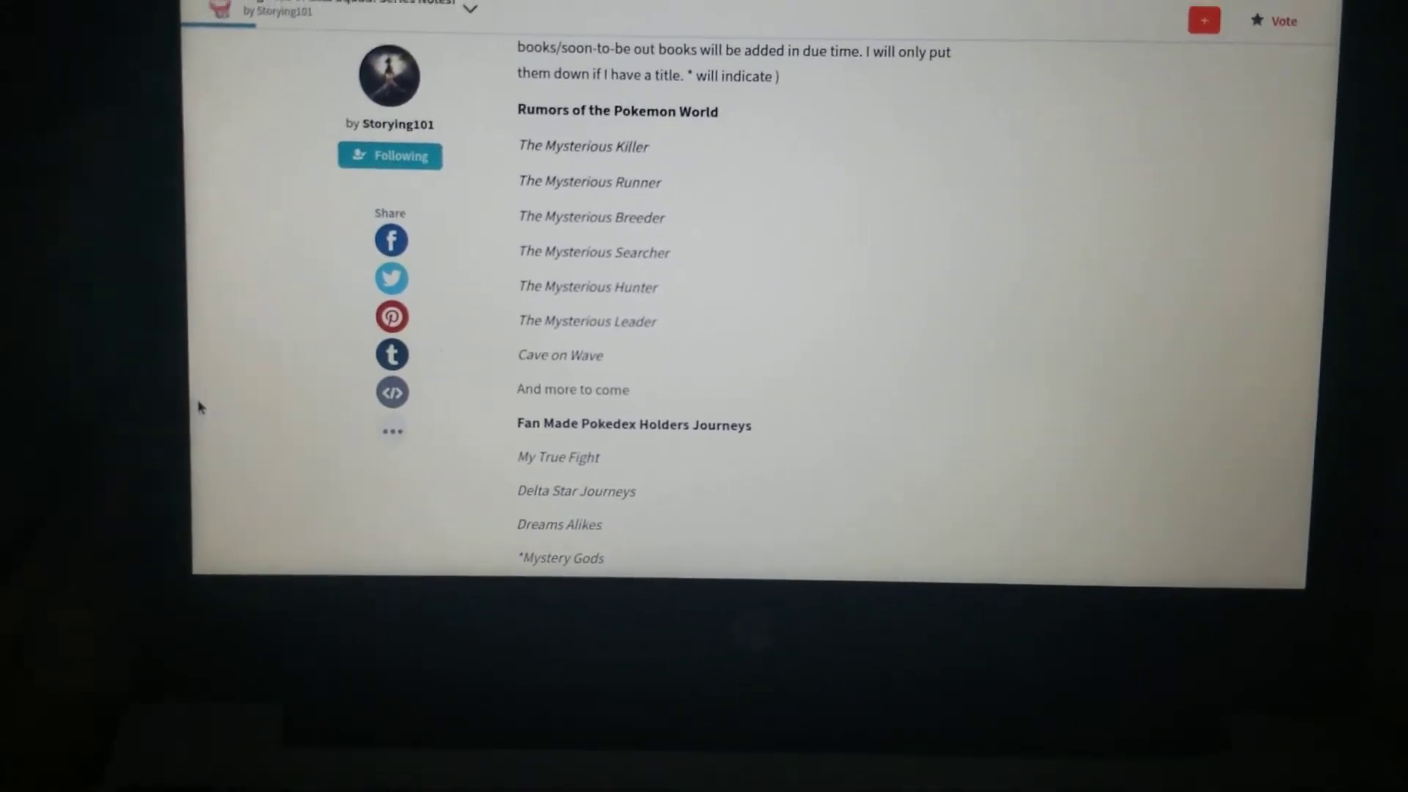
{"action": "mouse_move", "coordinate": [996, 30]}
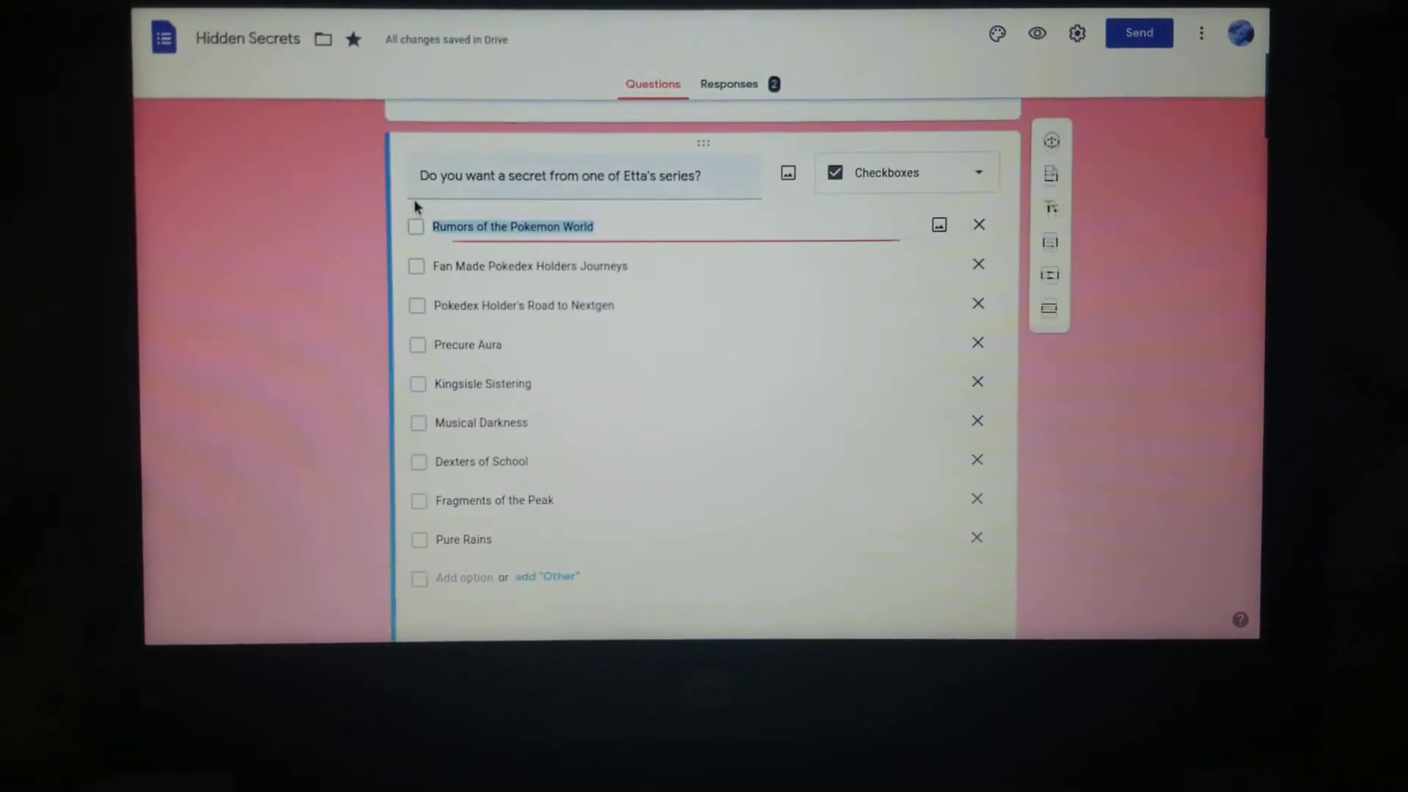
Step: In preview, tick Rumors of the Pokemon World and answer 'The Mysterious Killer' as the book
{"action": "left_click", "coordinate": [1034, 31]}
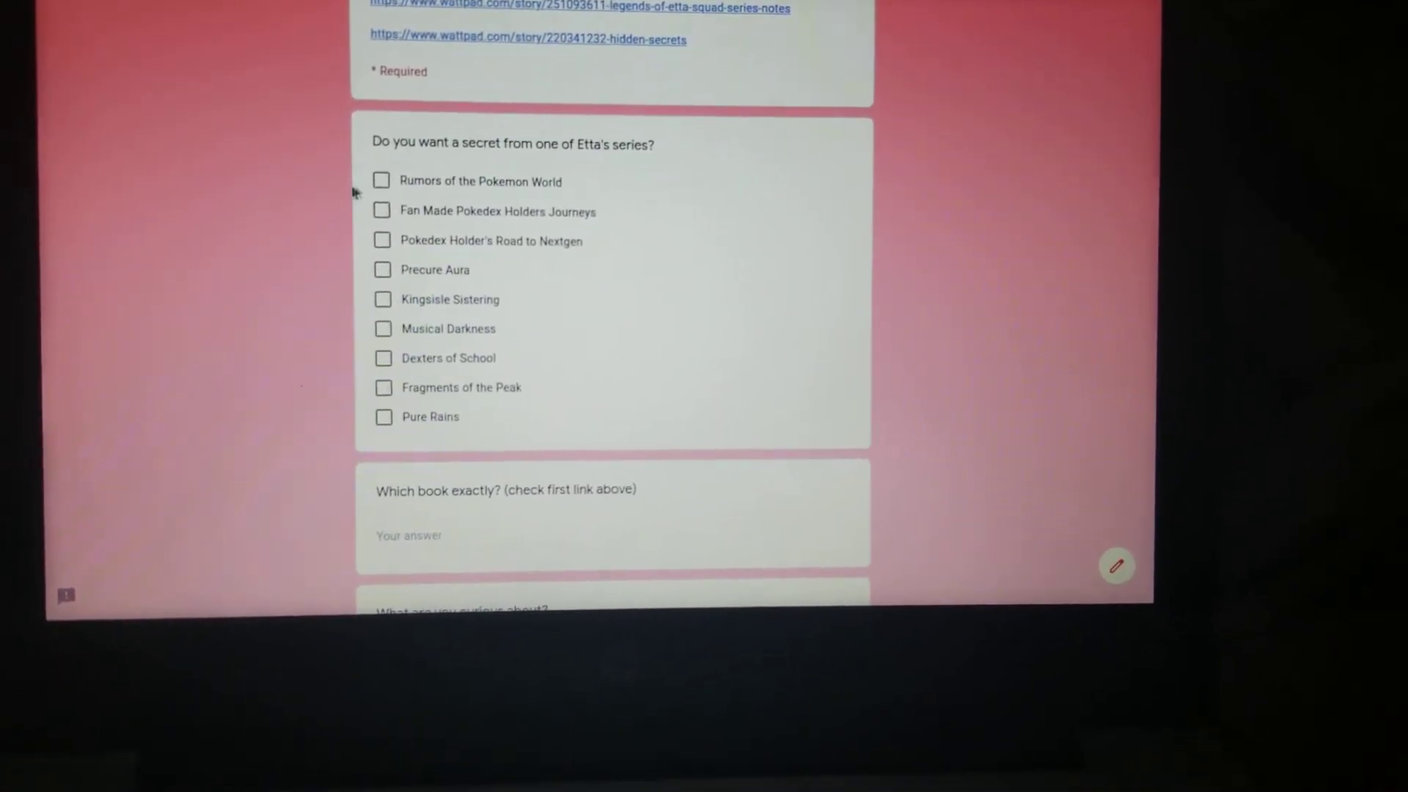
{"action": "left_click", "coordinate": [398, 172]}
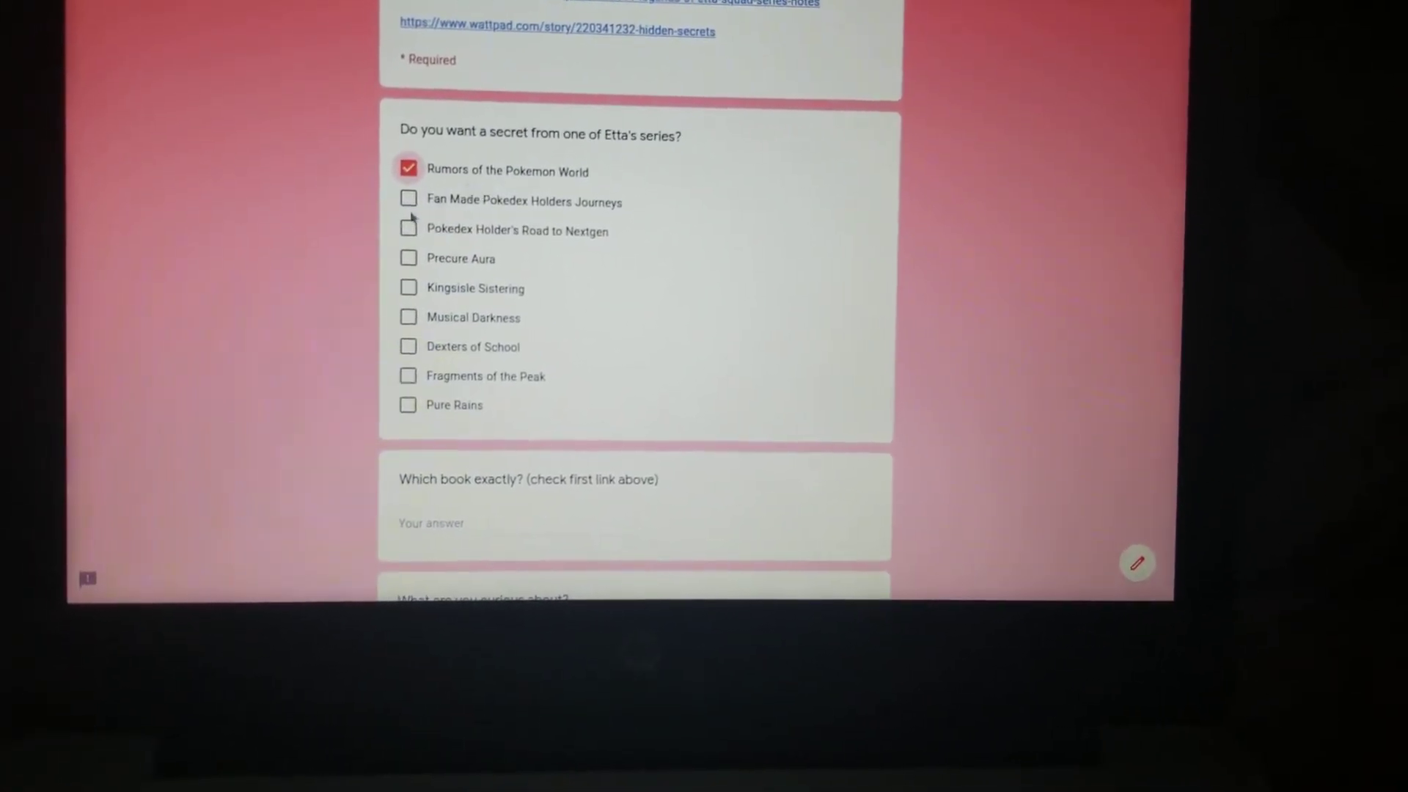
{"action": "scroll", "coordinate": [413, 216], "scroll_direction": "down", "scroll_amount": 3}
{"action": "scroll", "coordinate": [386, 238], "scroll_direction": "down", "scroll_amount": 3}
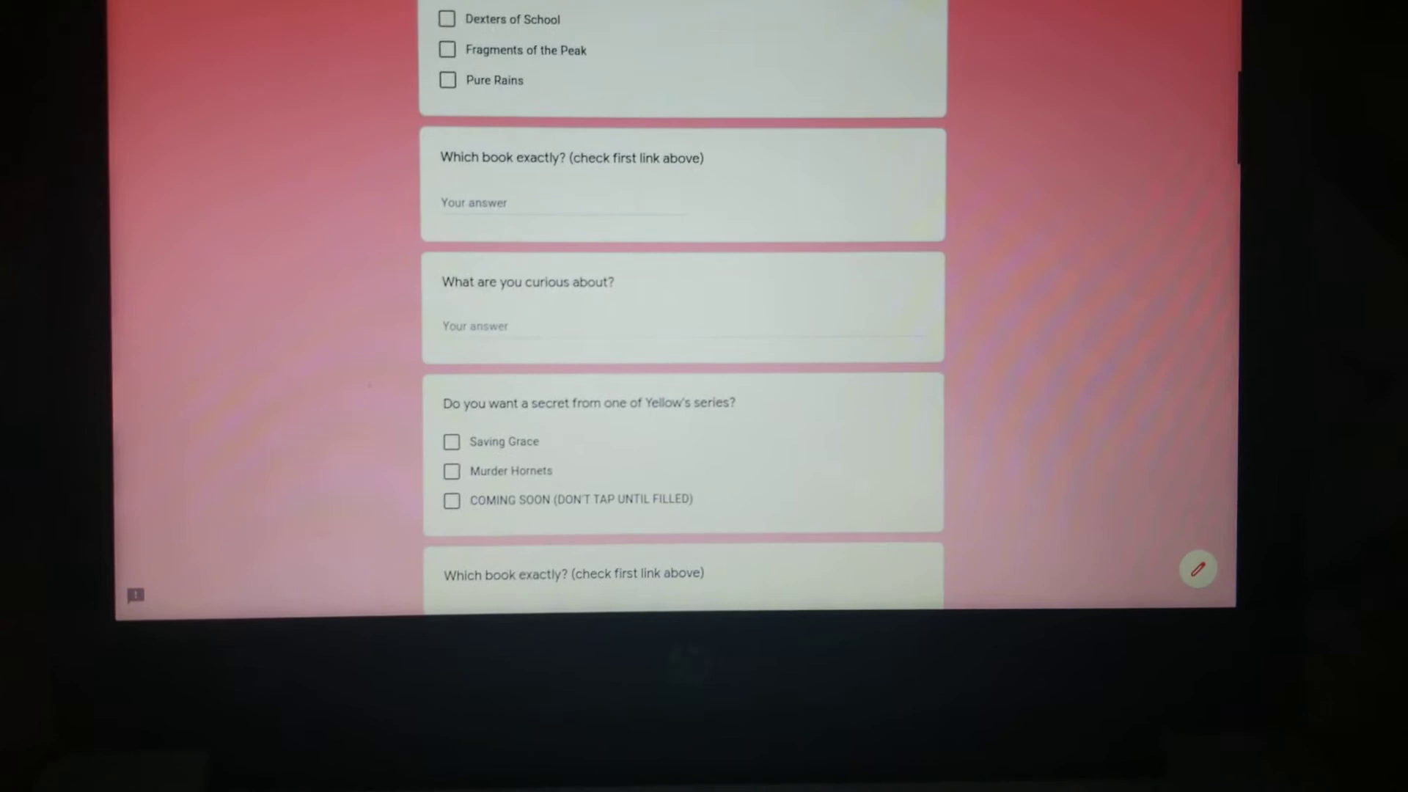
{"action": "key", "text": "ctrl+Tab"}
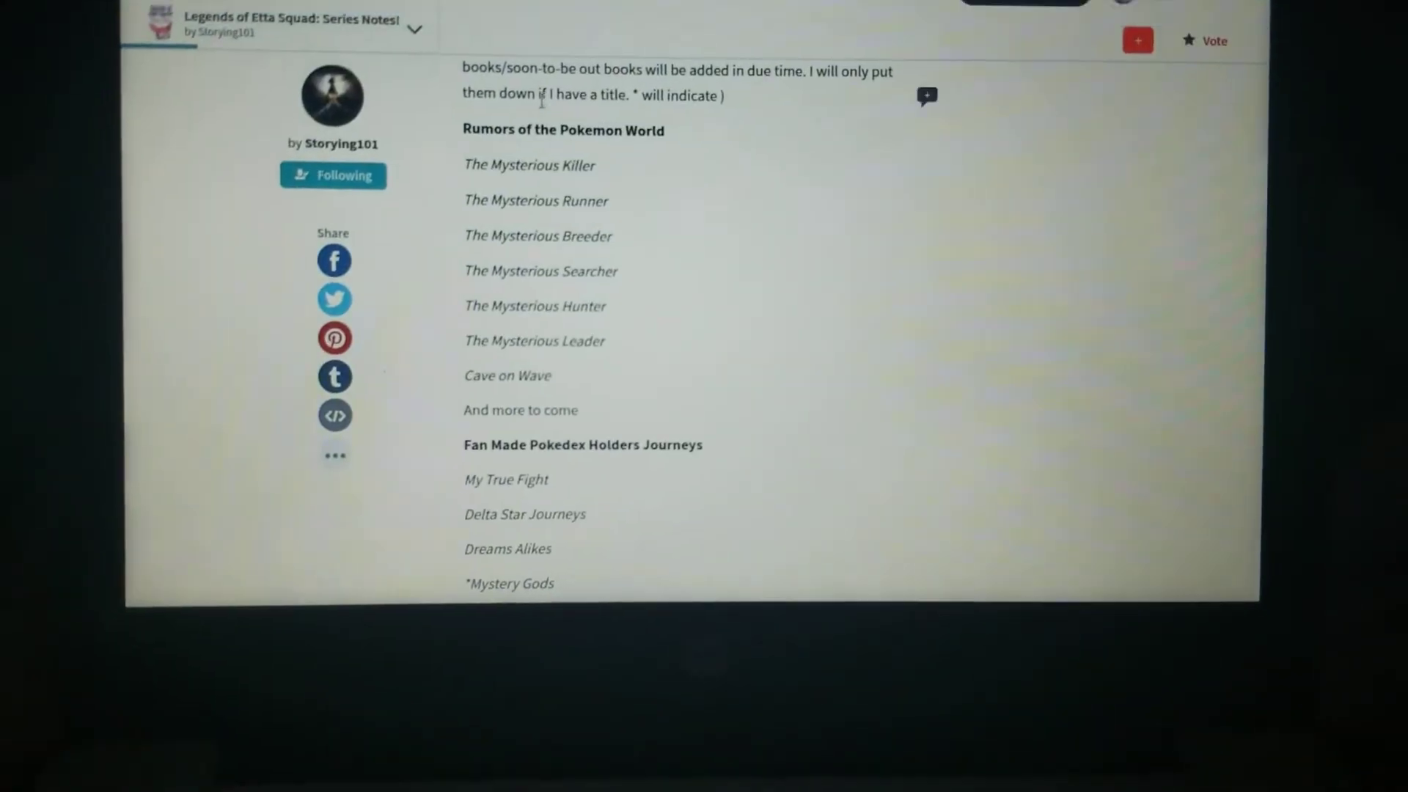
{"action": "key", "text": "ctrl+Tab"}
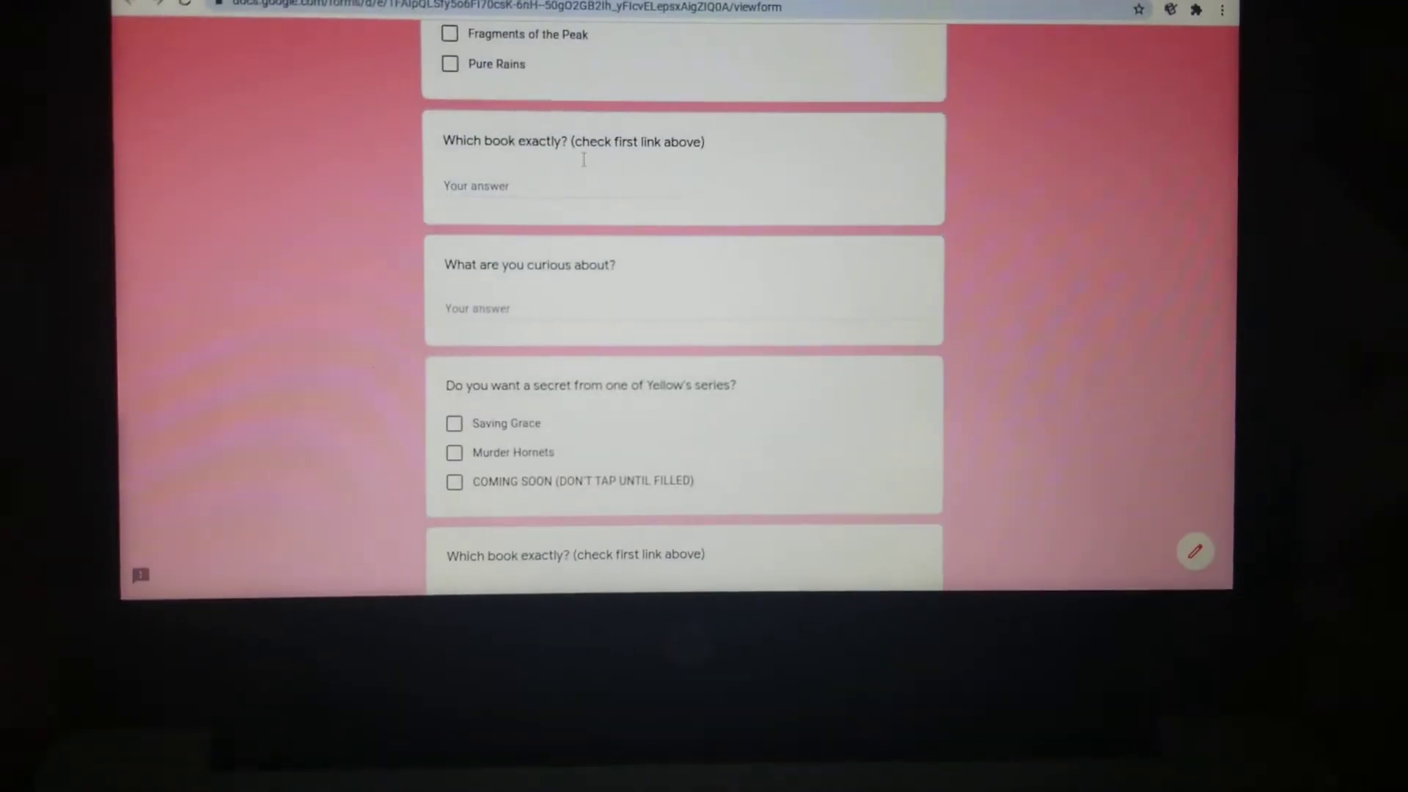
{"action": "left_click", "coordinate": [506, 185]}
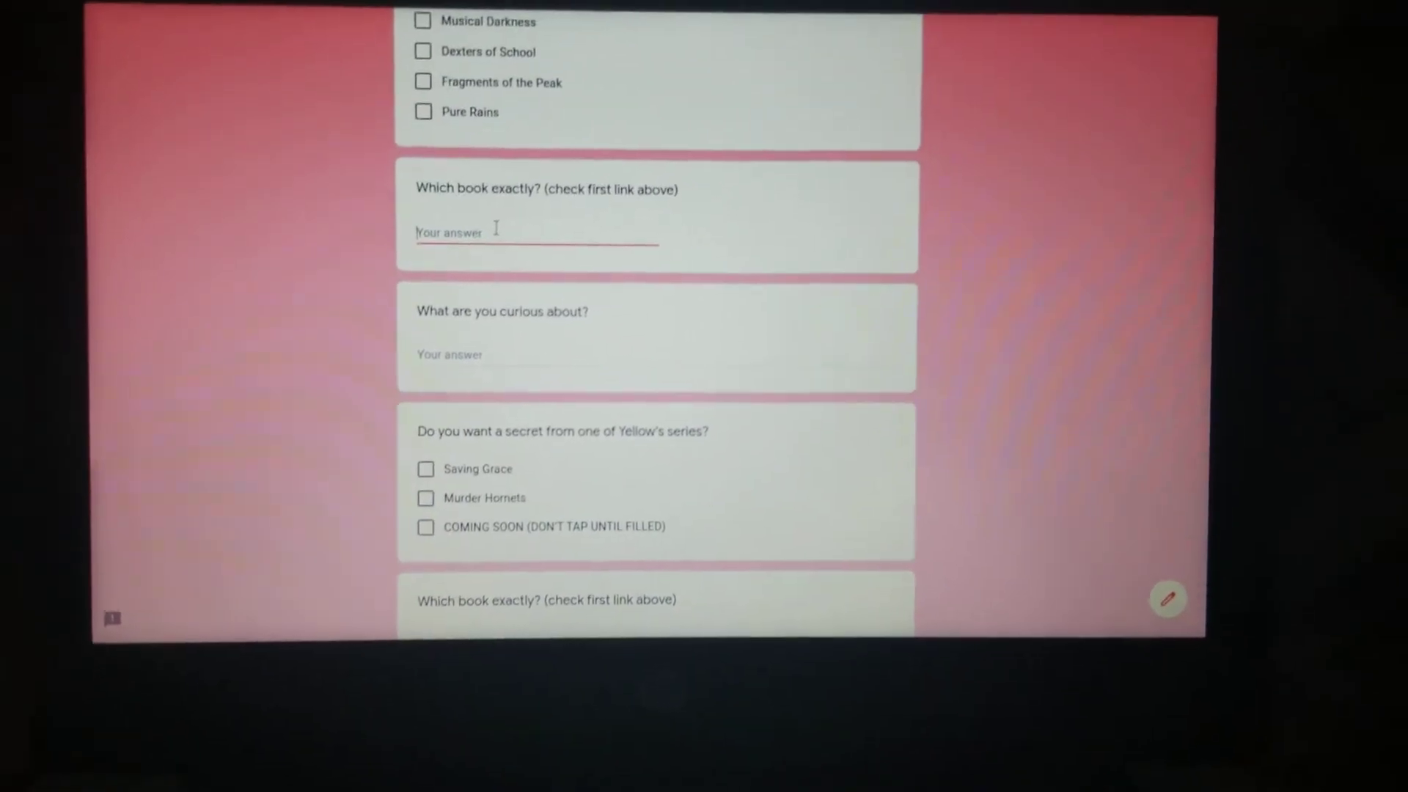
{"action": "type", "text": "The"}
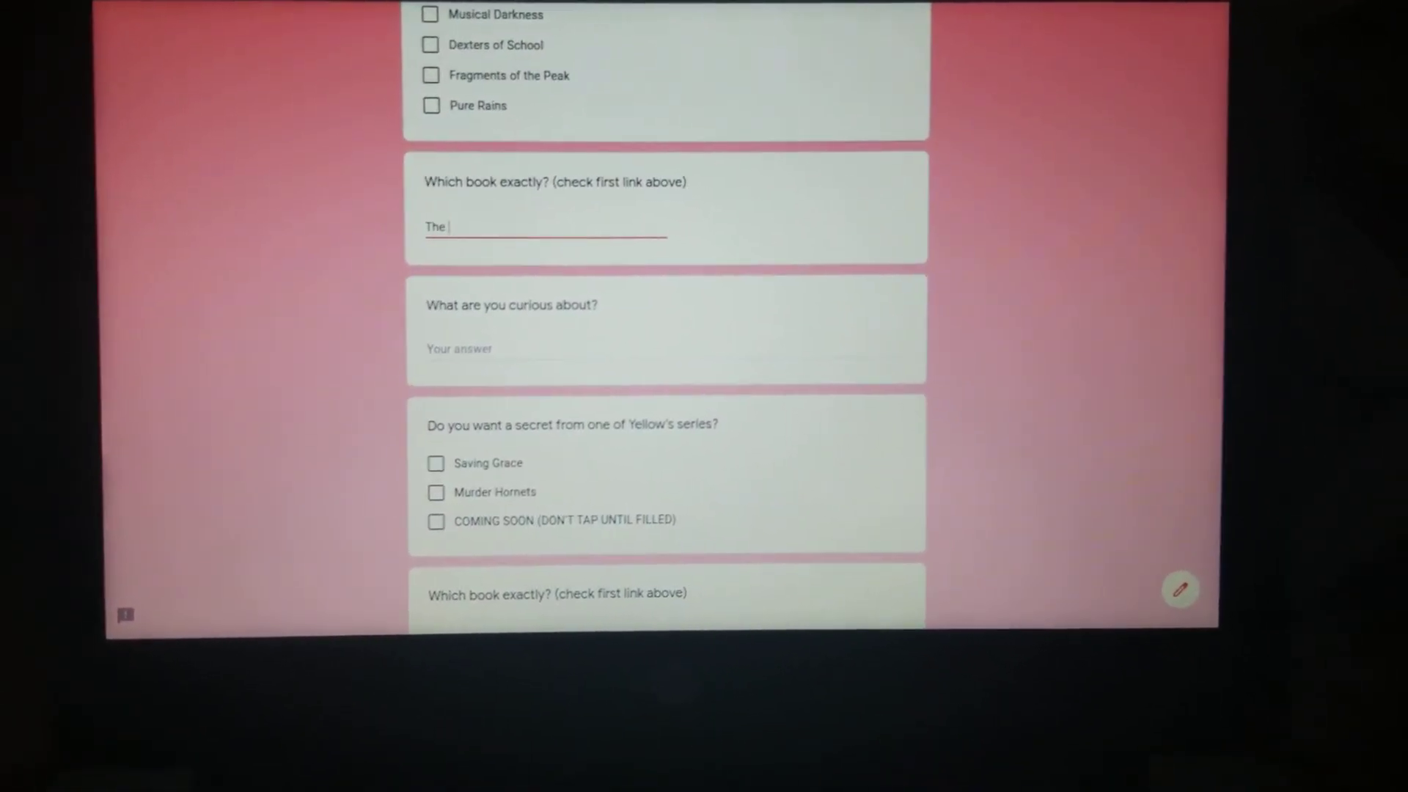
{"action": "type", "text": " My"}
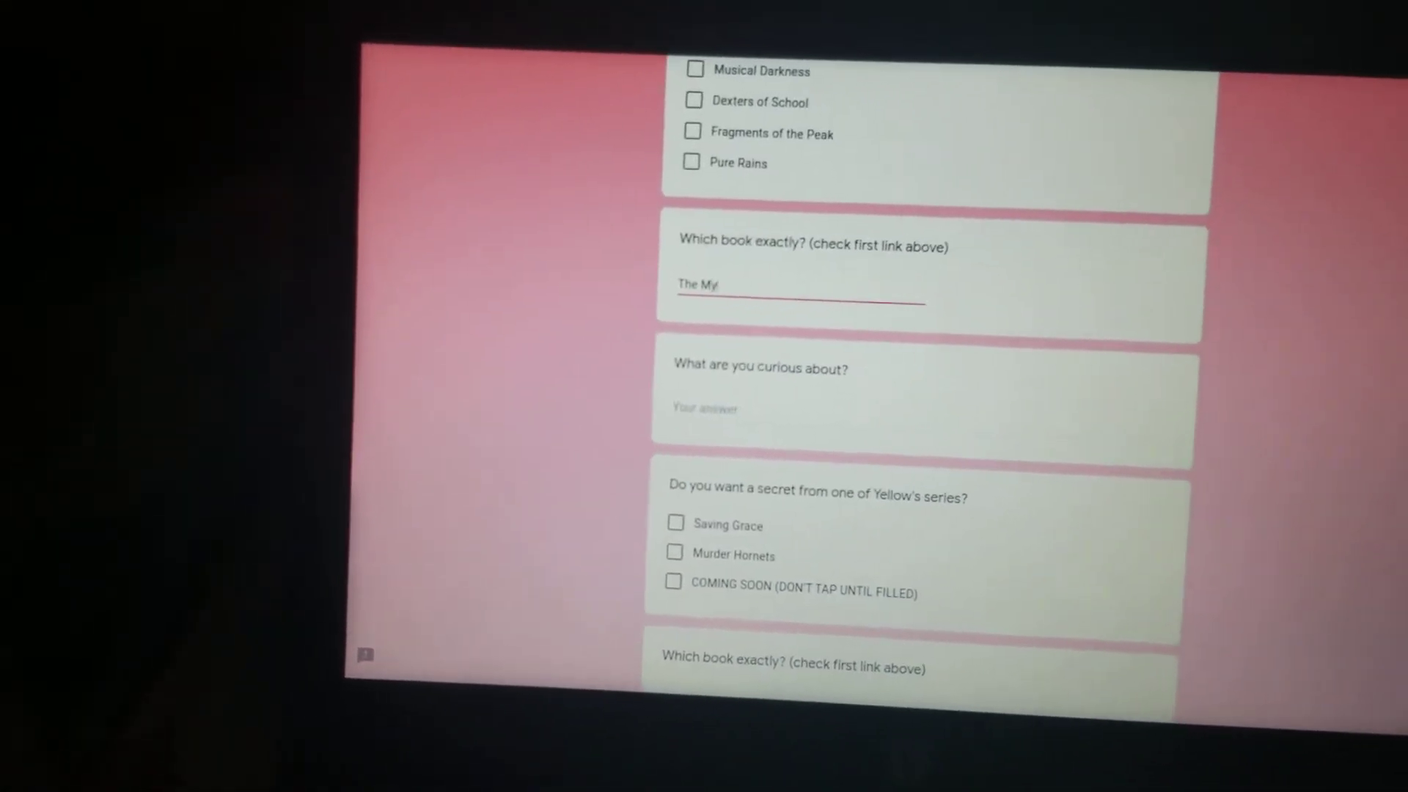
{"action": "type", "text": "st"}
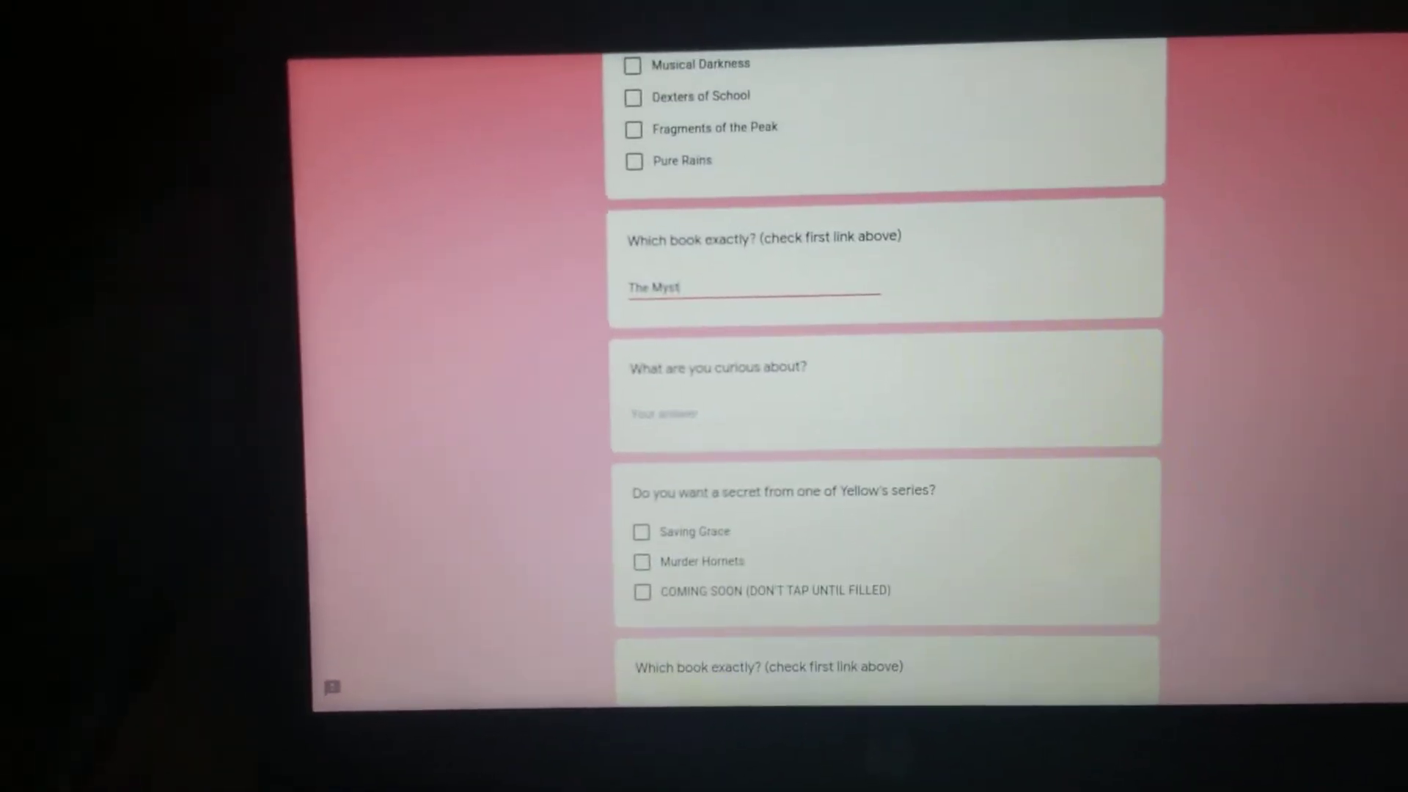
{"action": "type", "text": "erious"}
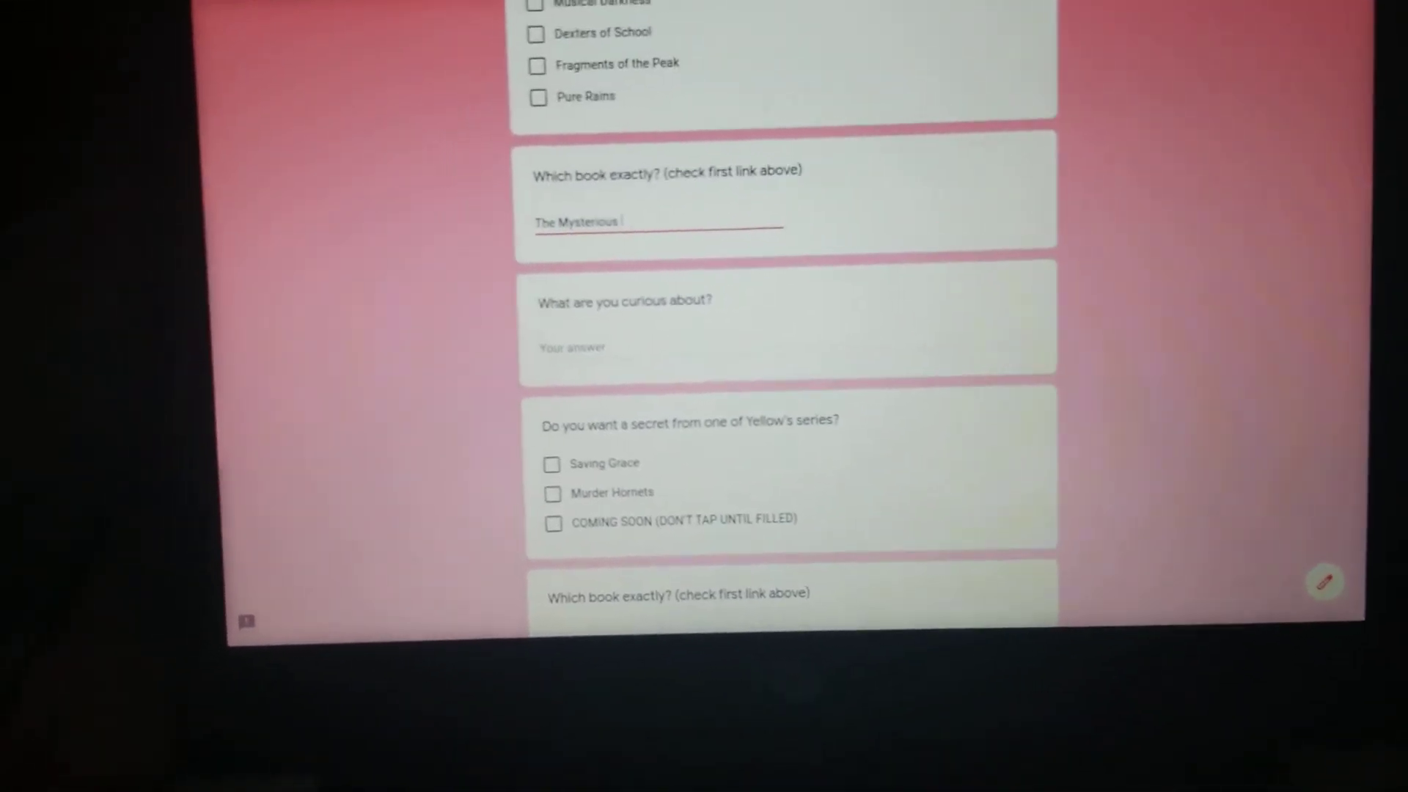
{"action": "type", "text": " Killer"}
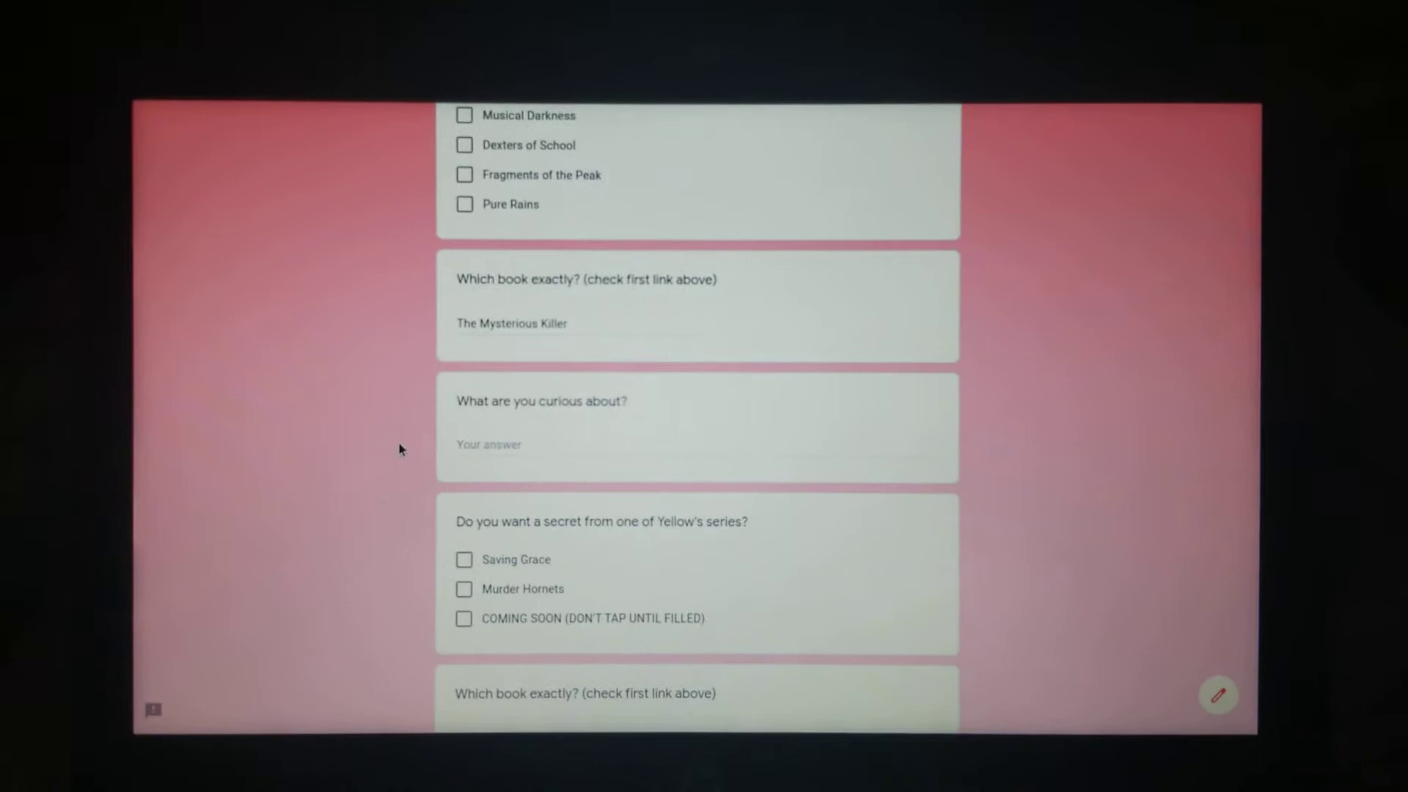
{"action": "left_click", "coordinate": [509, 438]}
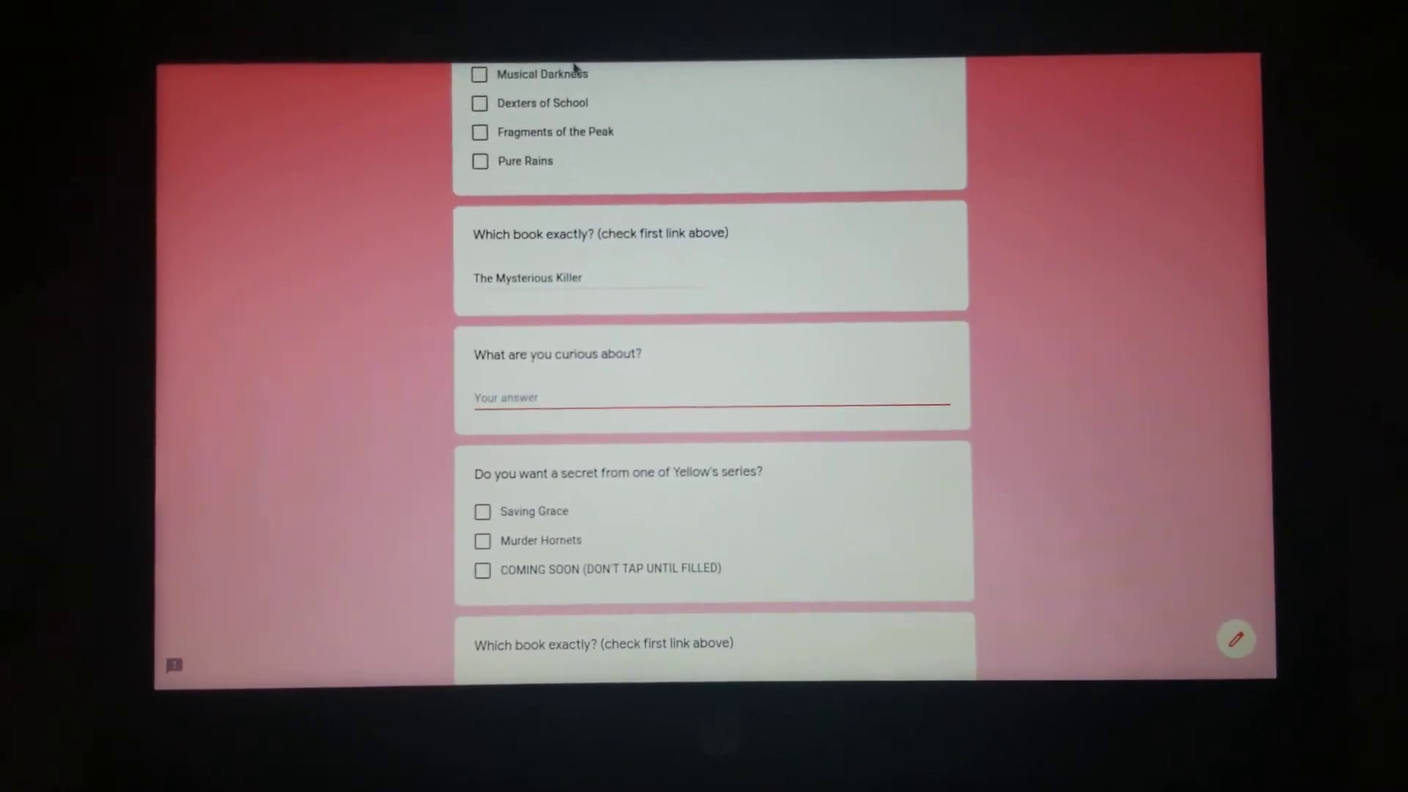
{"action": "scroll", "coordinate": [582, 82], "scroll_direction": "up", "scroll_amount": 2}
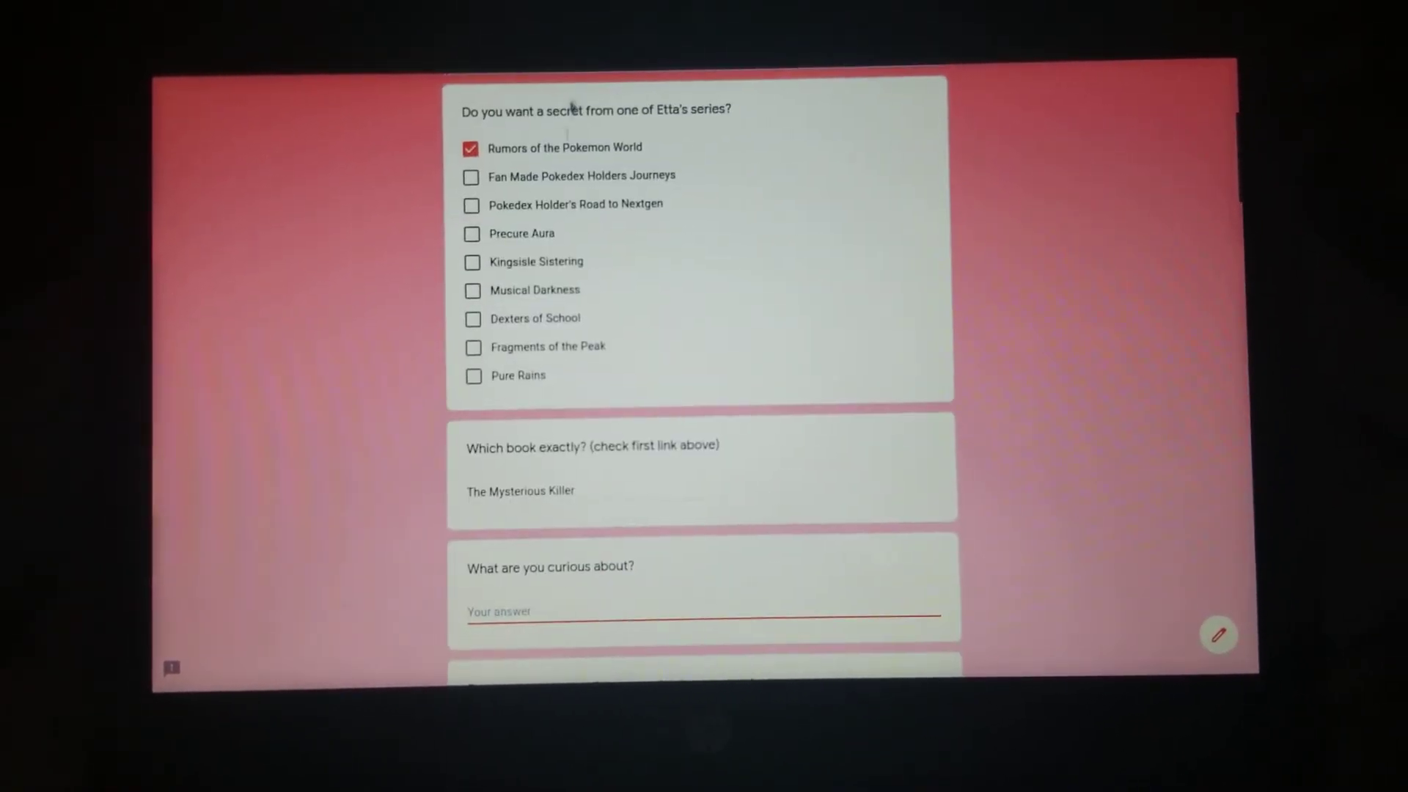
{"action": "scroll", "coordinate": [561, 226], "scroll_direction": "down", "scroll_amount": 3}
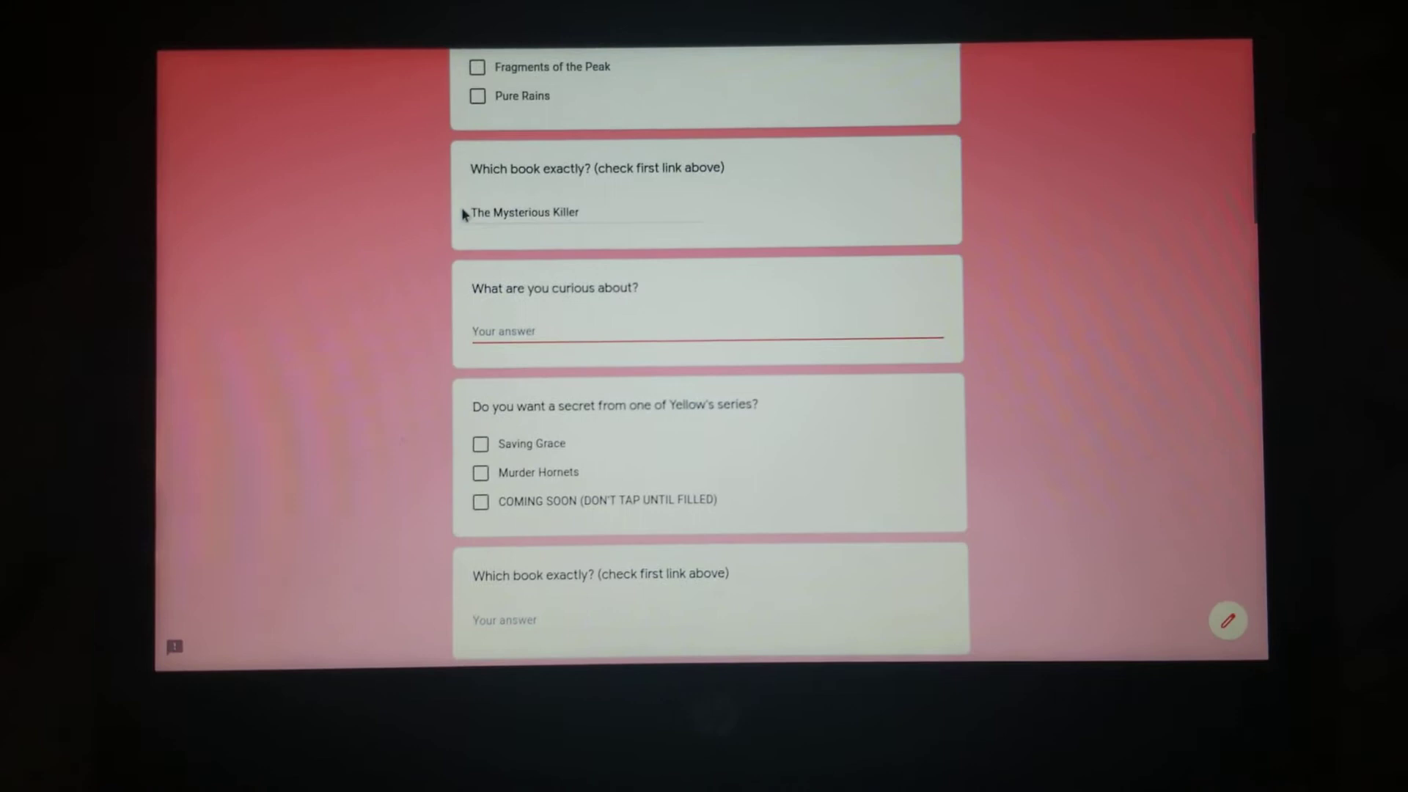
Step: Untick Rumors of the Pokemon World; delete 'The Mysterious Killer' and the Who are the Rumors? answer
{"action": "left_click", "coordinate": [628, 203]}
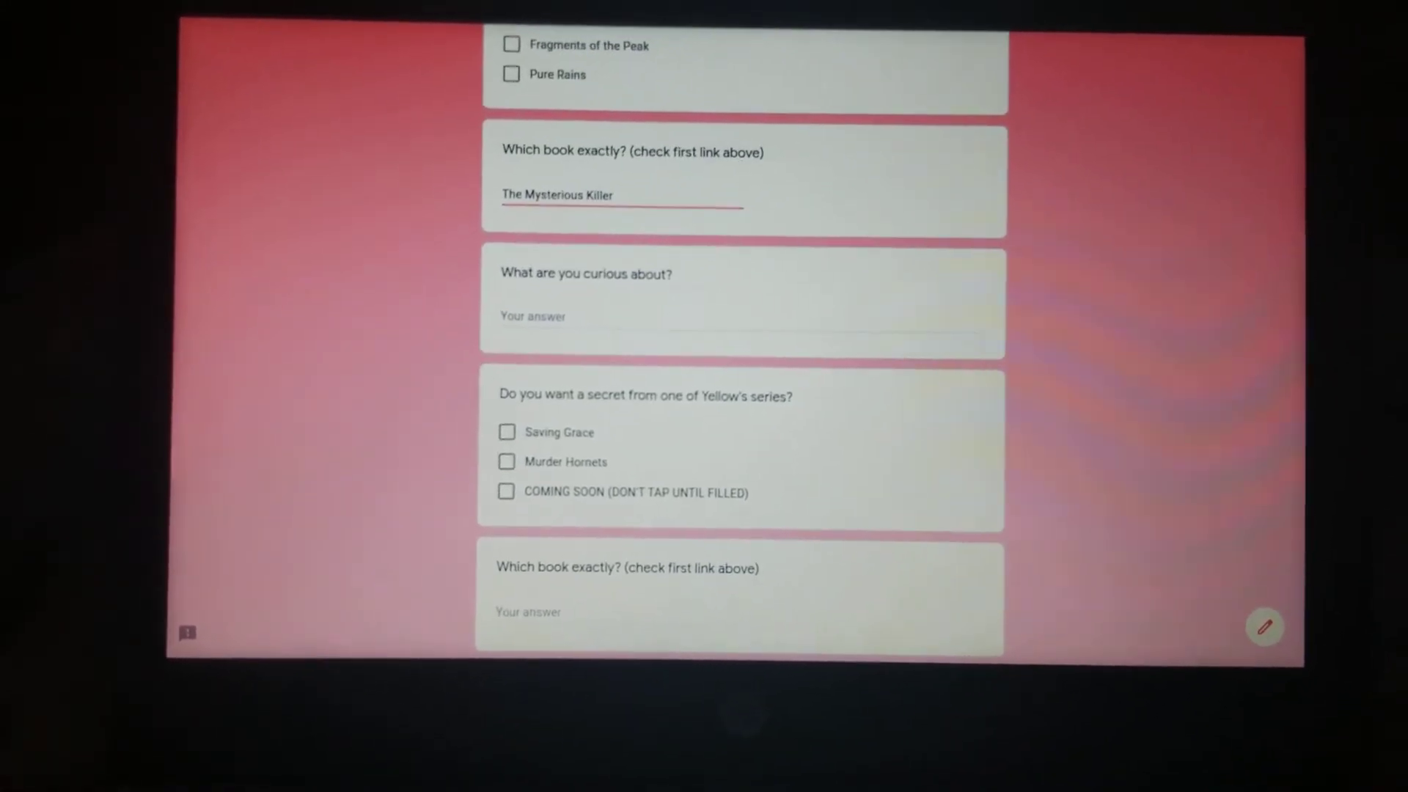
{"action": "left_click", "coordinate": [305, 228]}
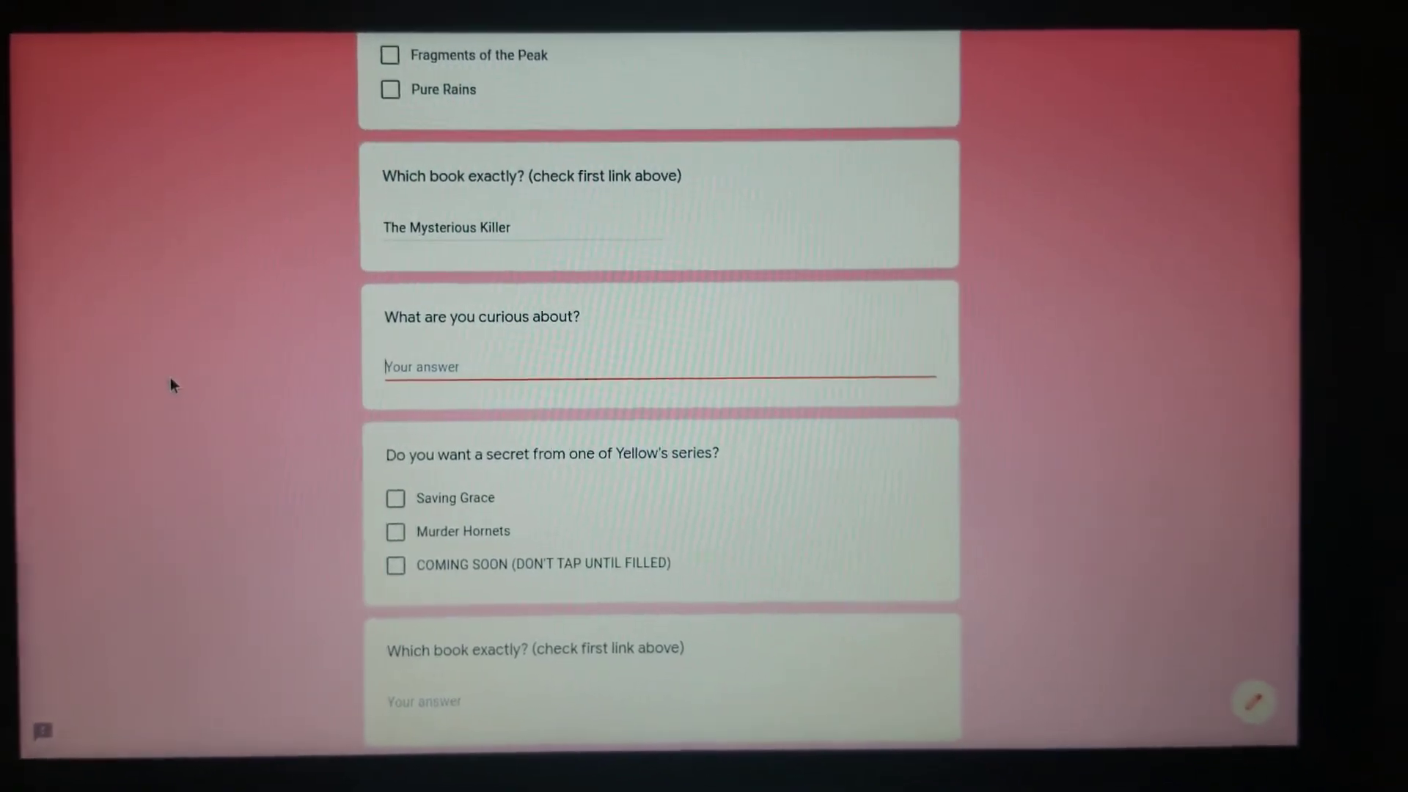
{"action": "type", "text": "W"}
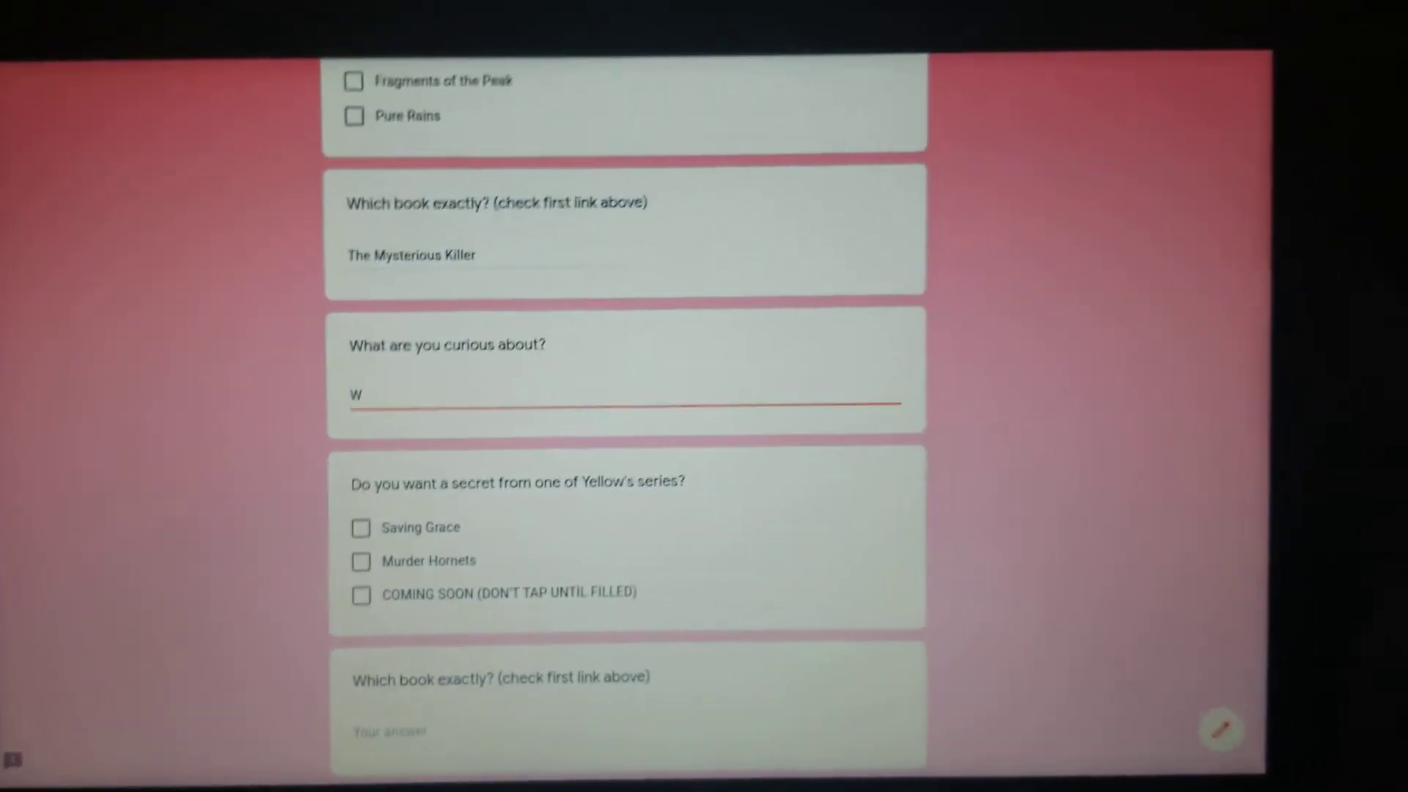
{"action": "type", "text": "ho are y"}
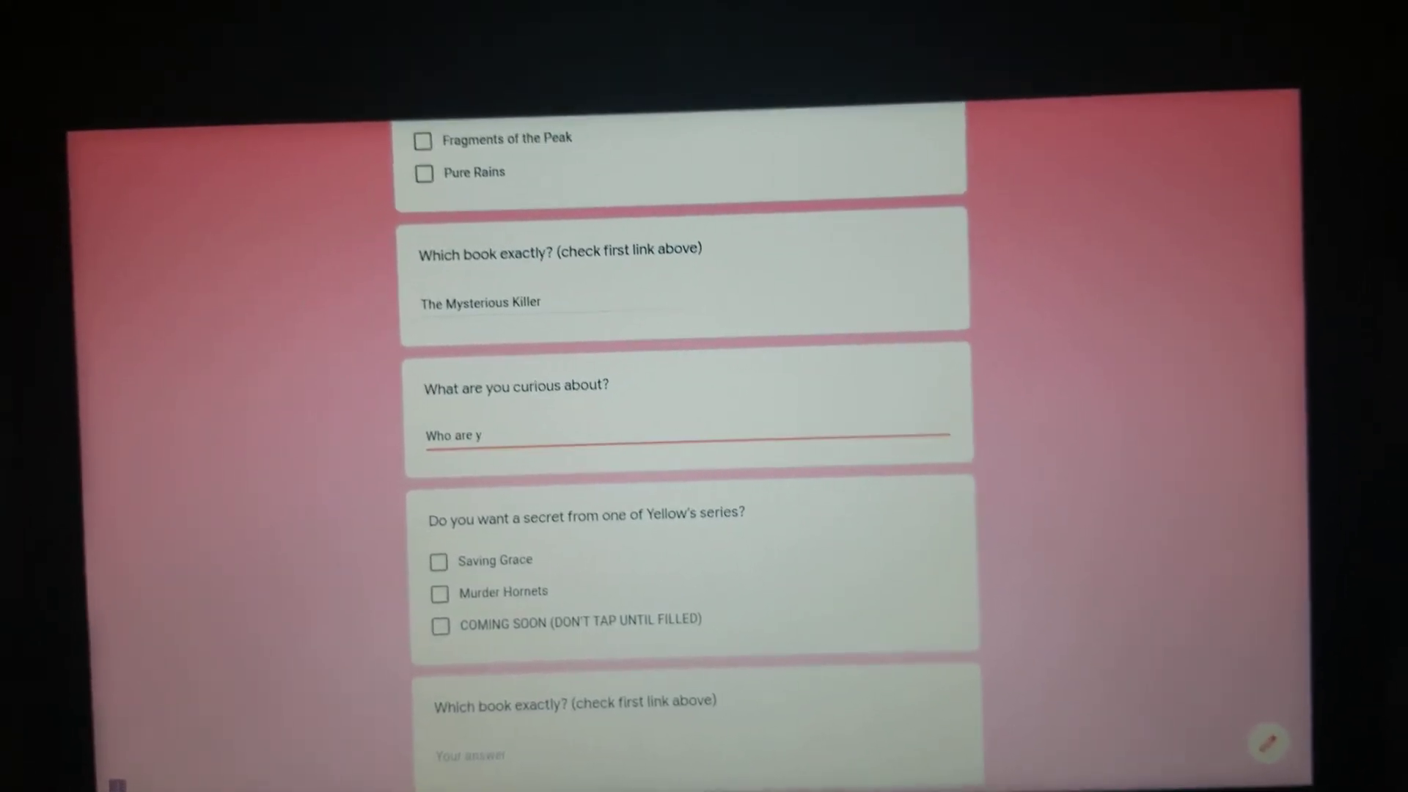
{"action": "key", "text": "BackSpace"}
{"action": "type", "text": "the R"}
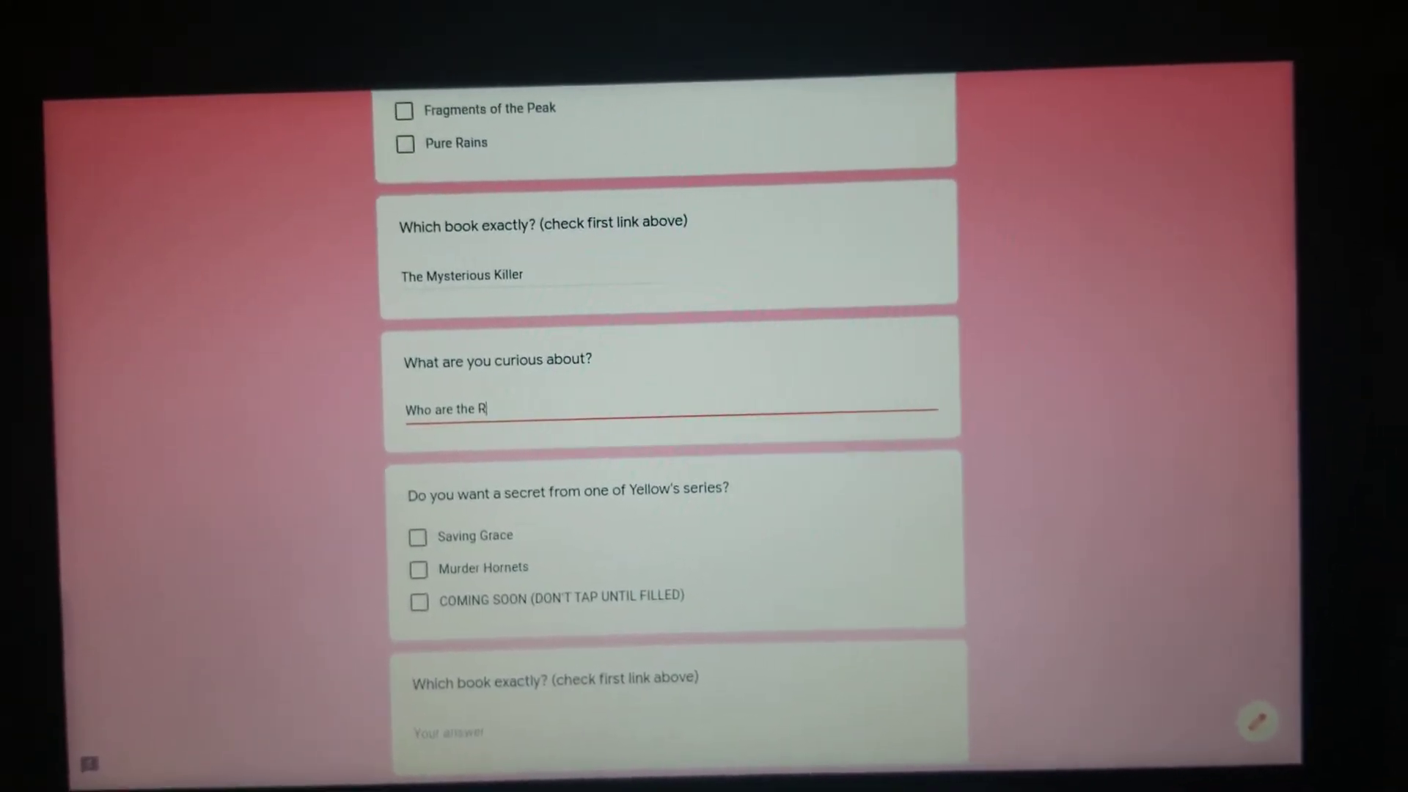
{"action": "type", "text": "umors"}
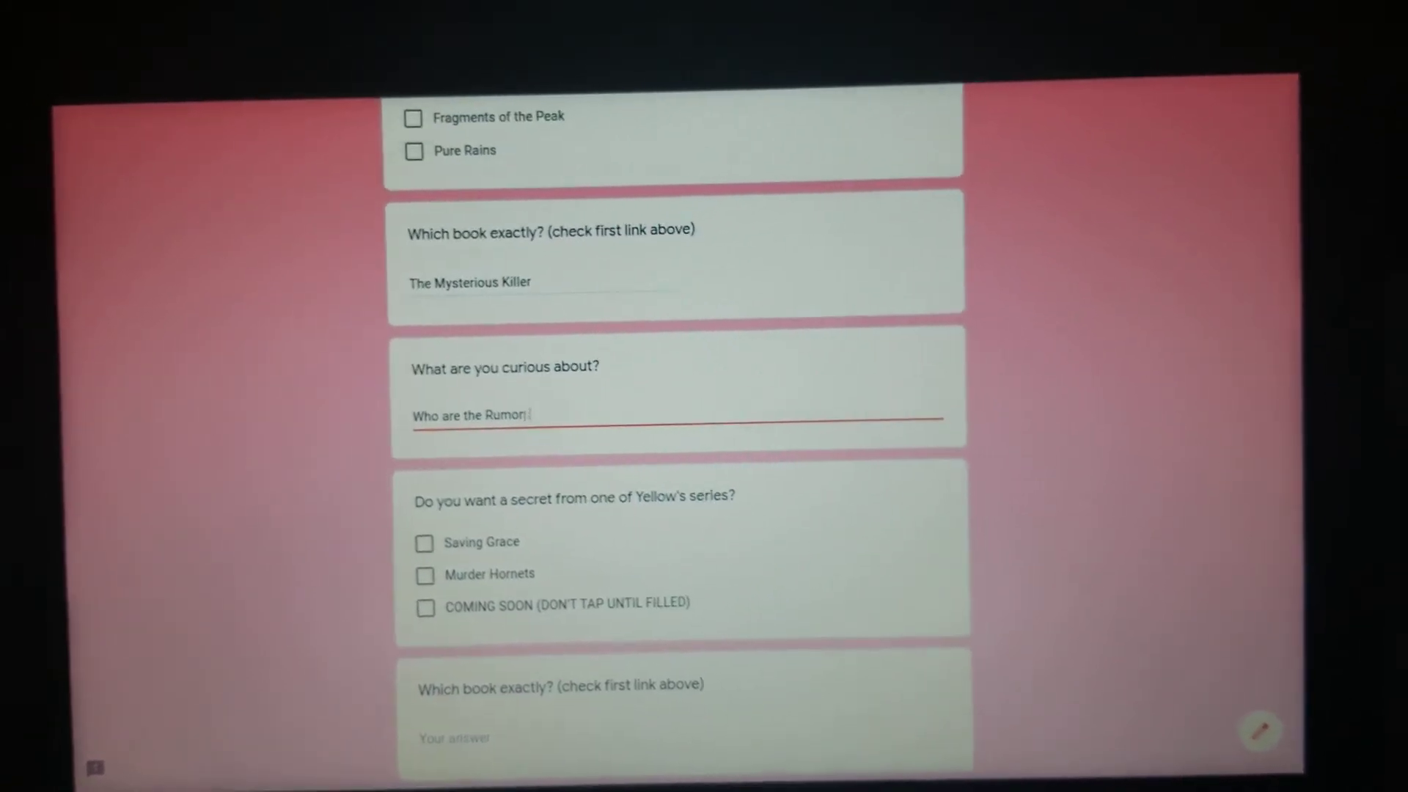
{"action": "type", "text": "?"}
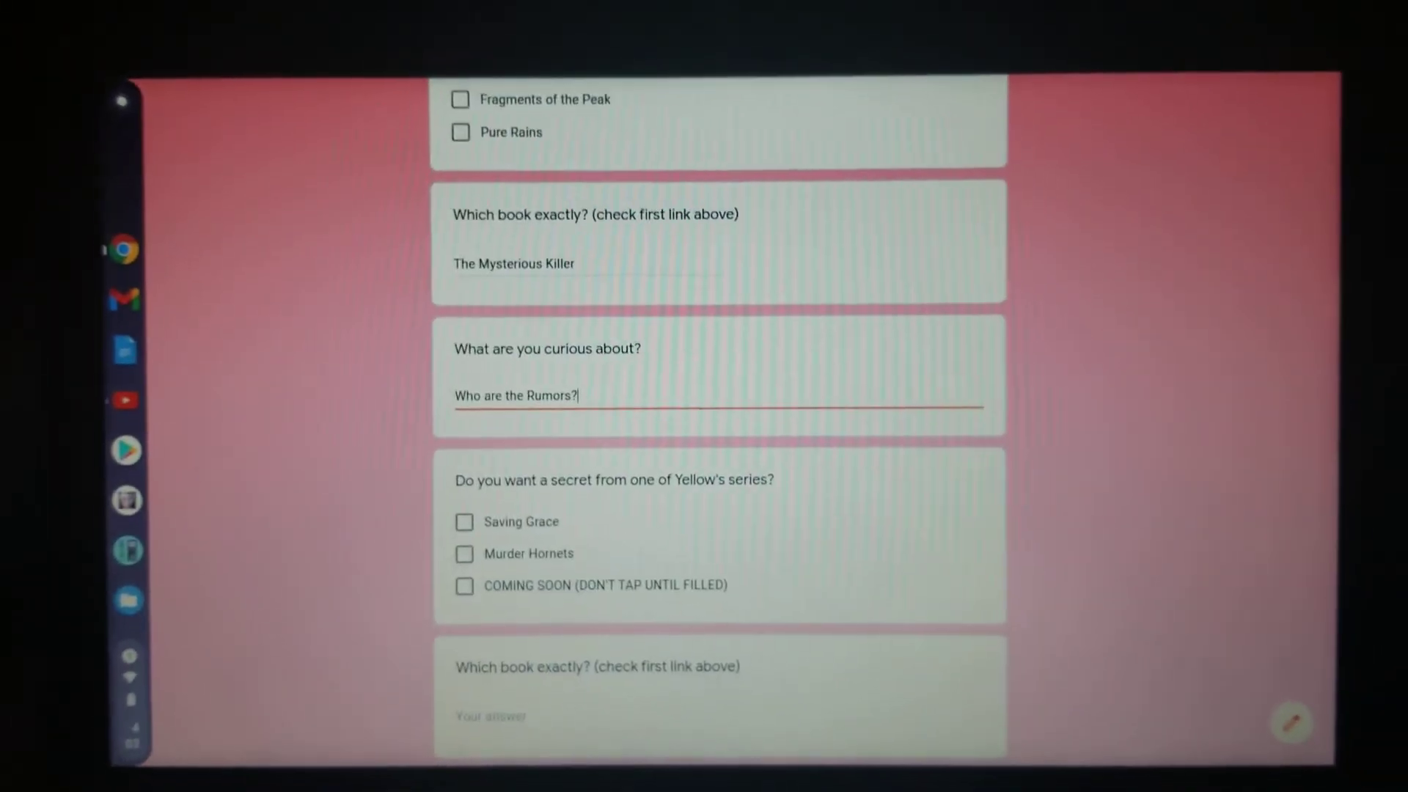
{"action": "scroll", "coordinate": [254, 475], "scroll_direction": "up", "scroll_amount": 5}
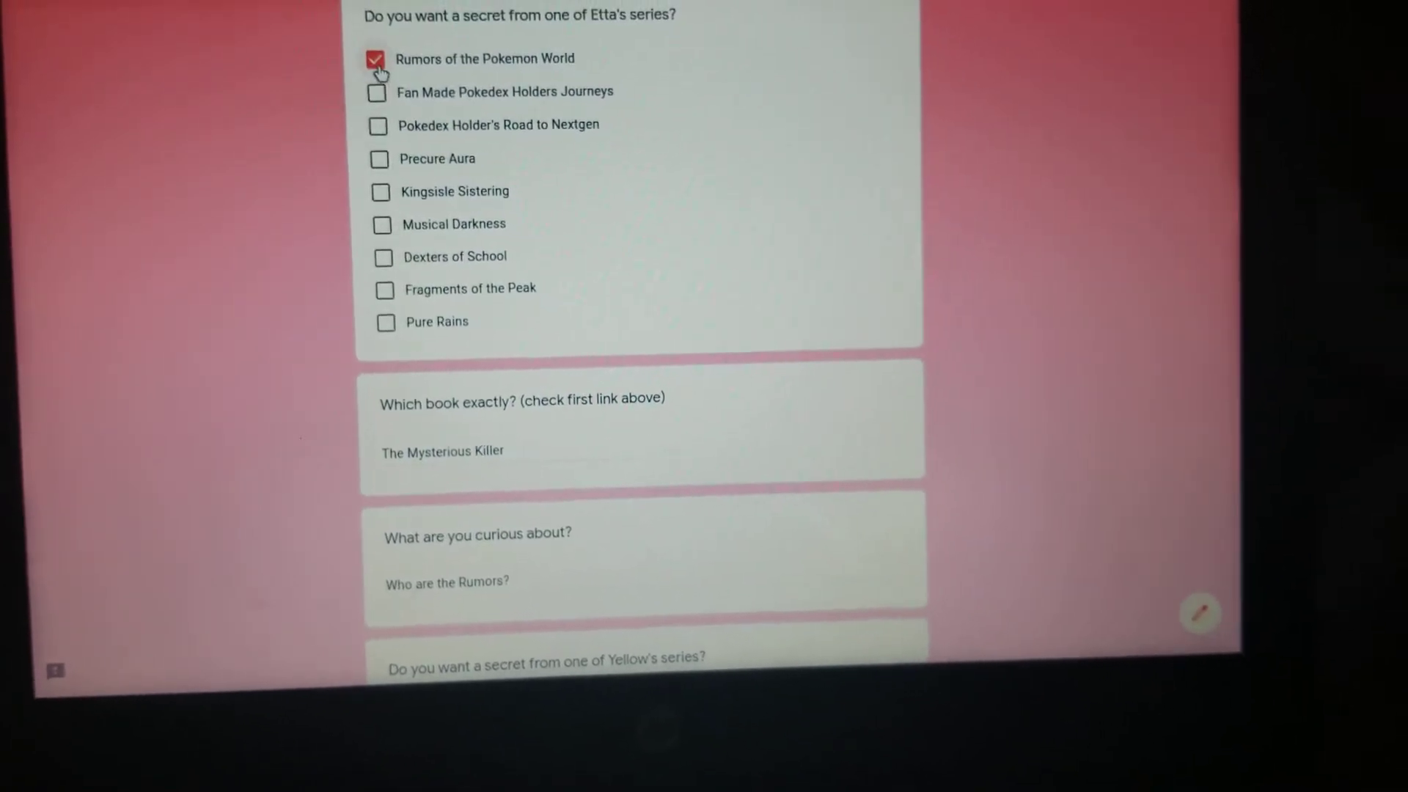
{"action": "left_click", "coordinate": [376, 60]}
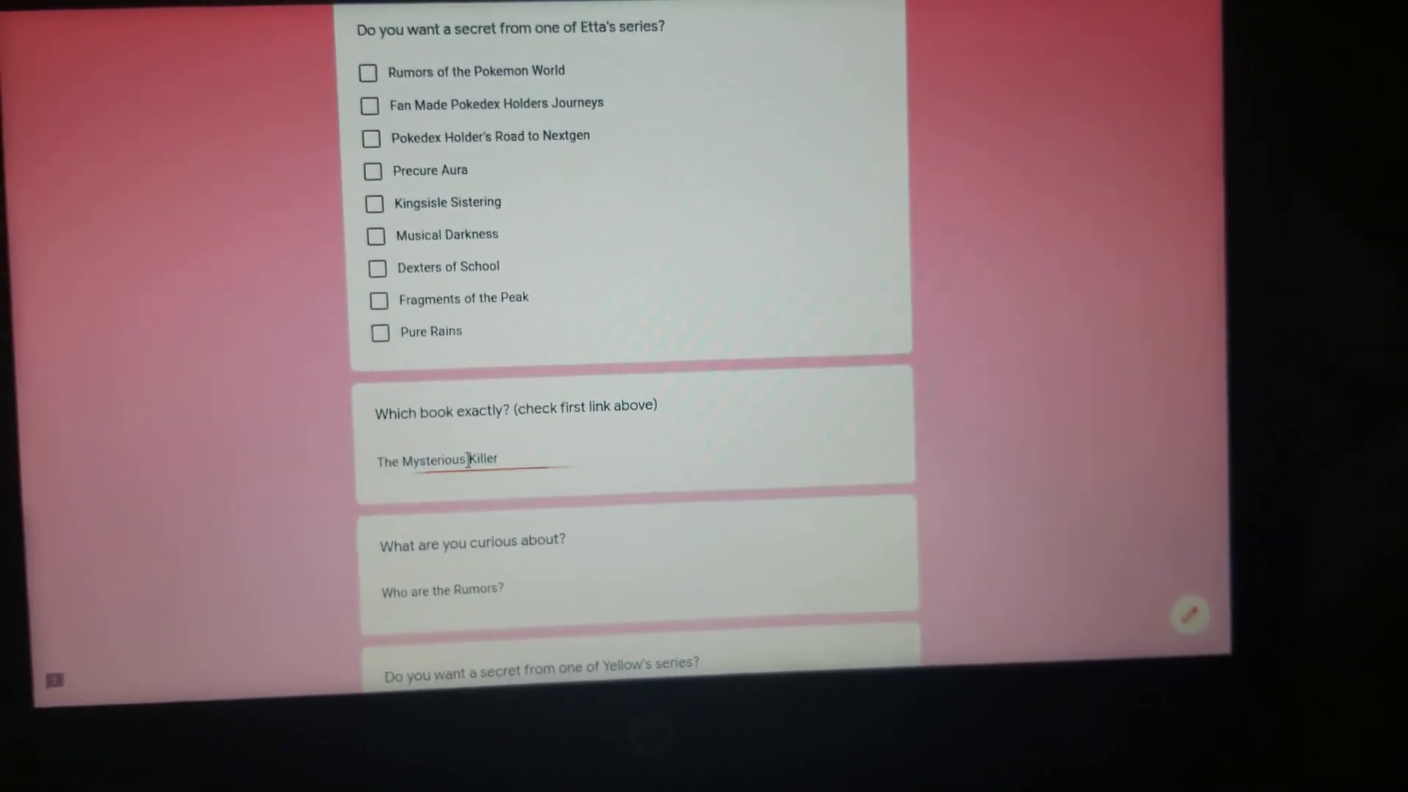
{"action": "key", "text": "BackSpace"}
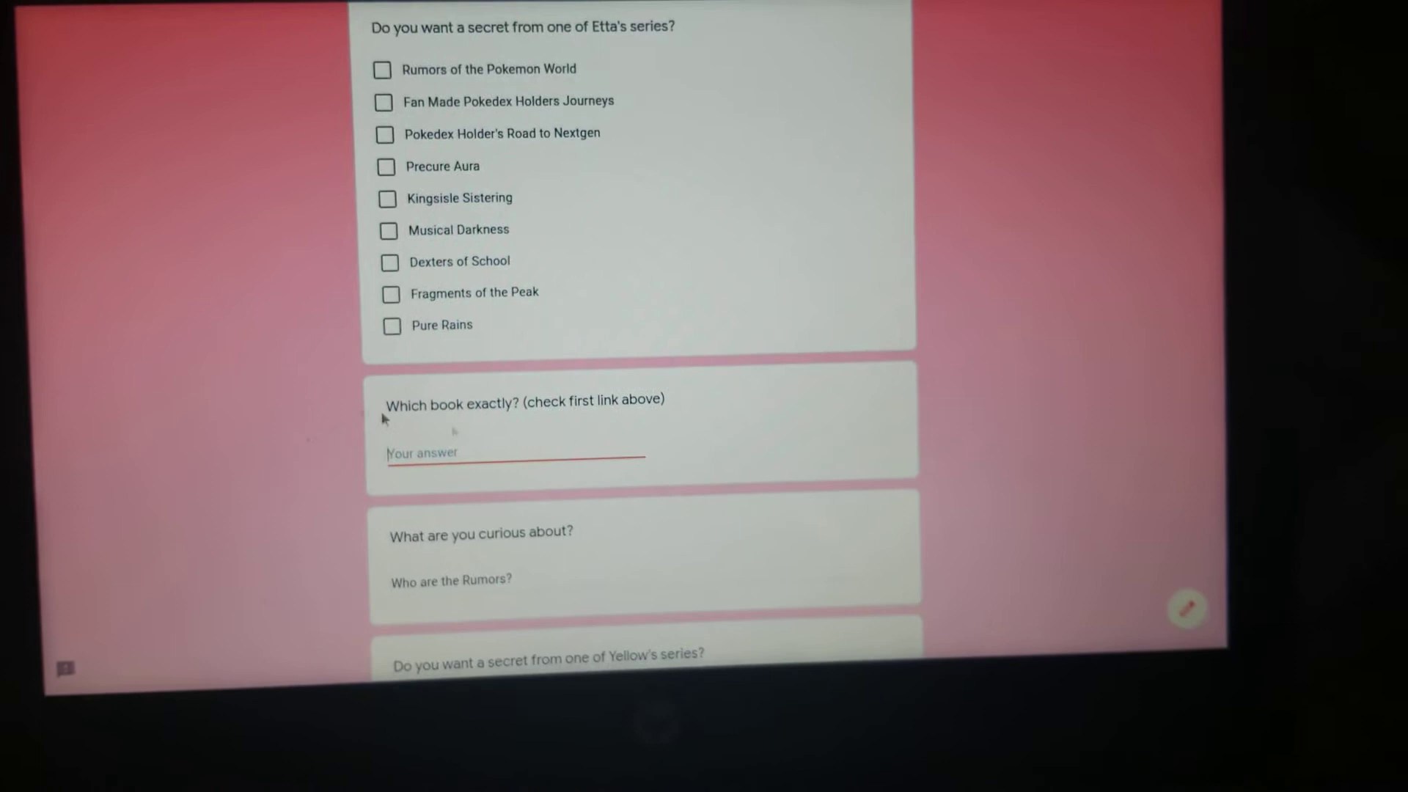
{"action": "left_click", "coordinate": [460, 583]}
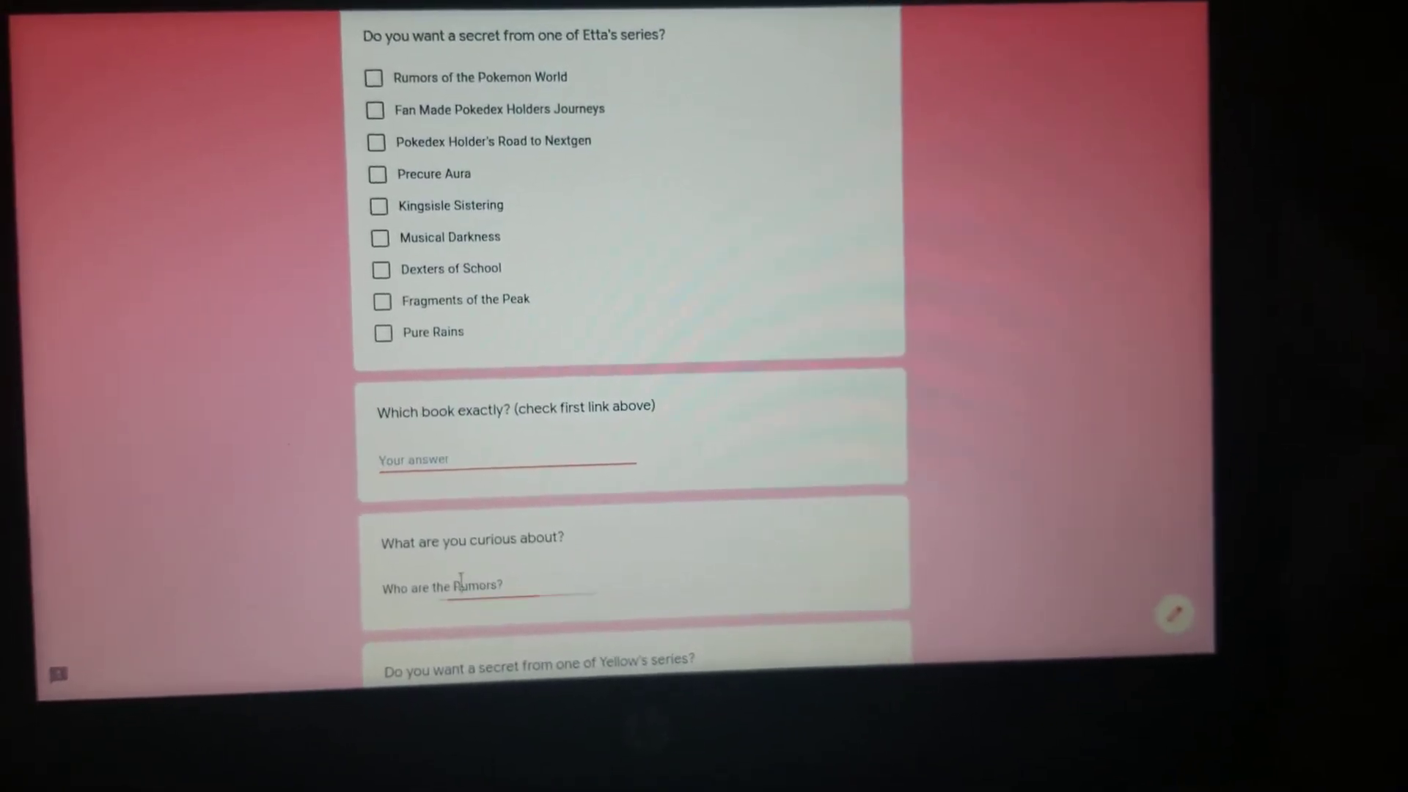
{"action": "key", "text": "BackSpace"}
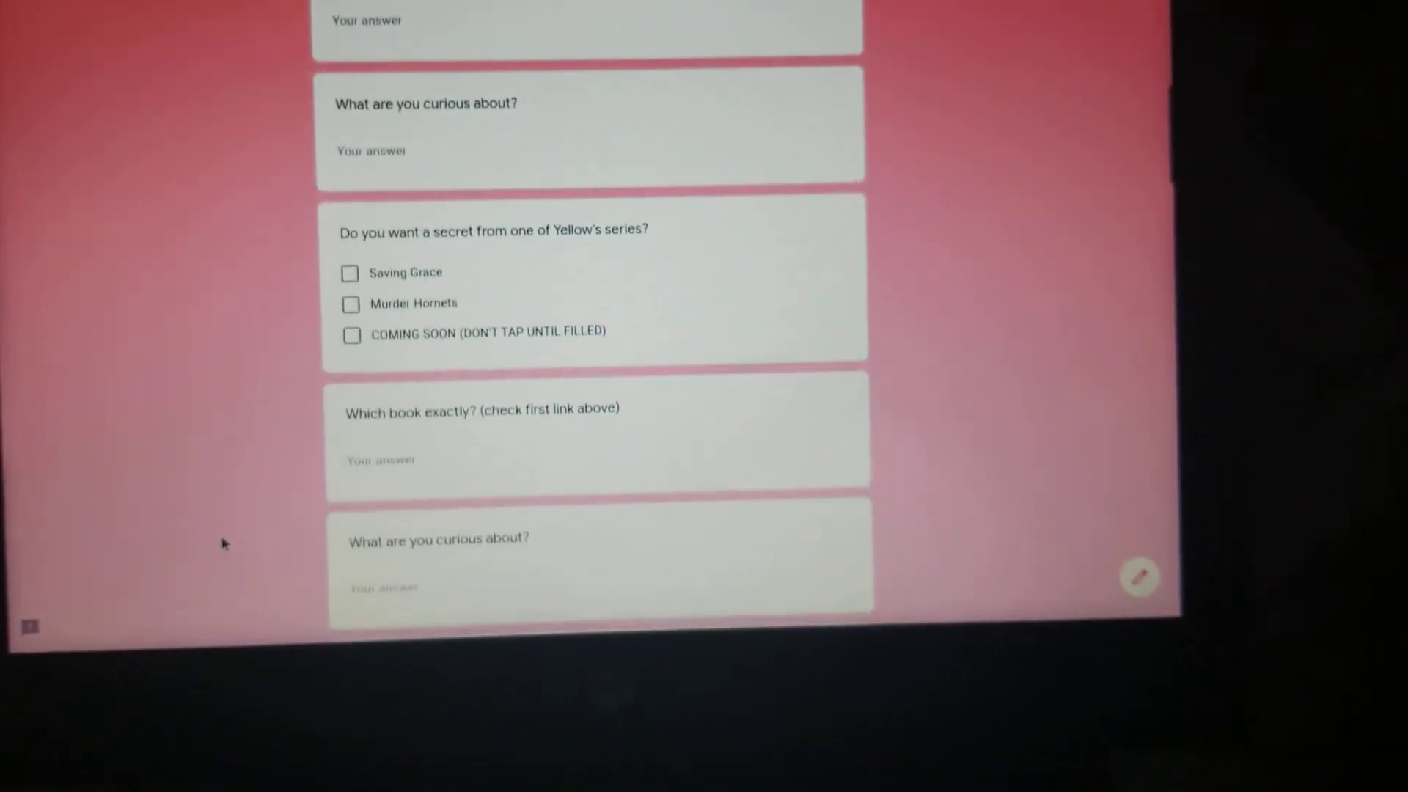
{"action": "scroll", "coordinate": [209, 553], "scroll_direction": "down", "scroll_amount": 2}
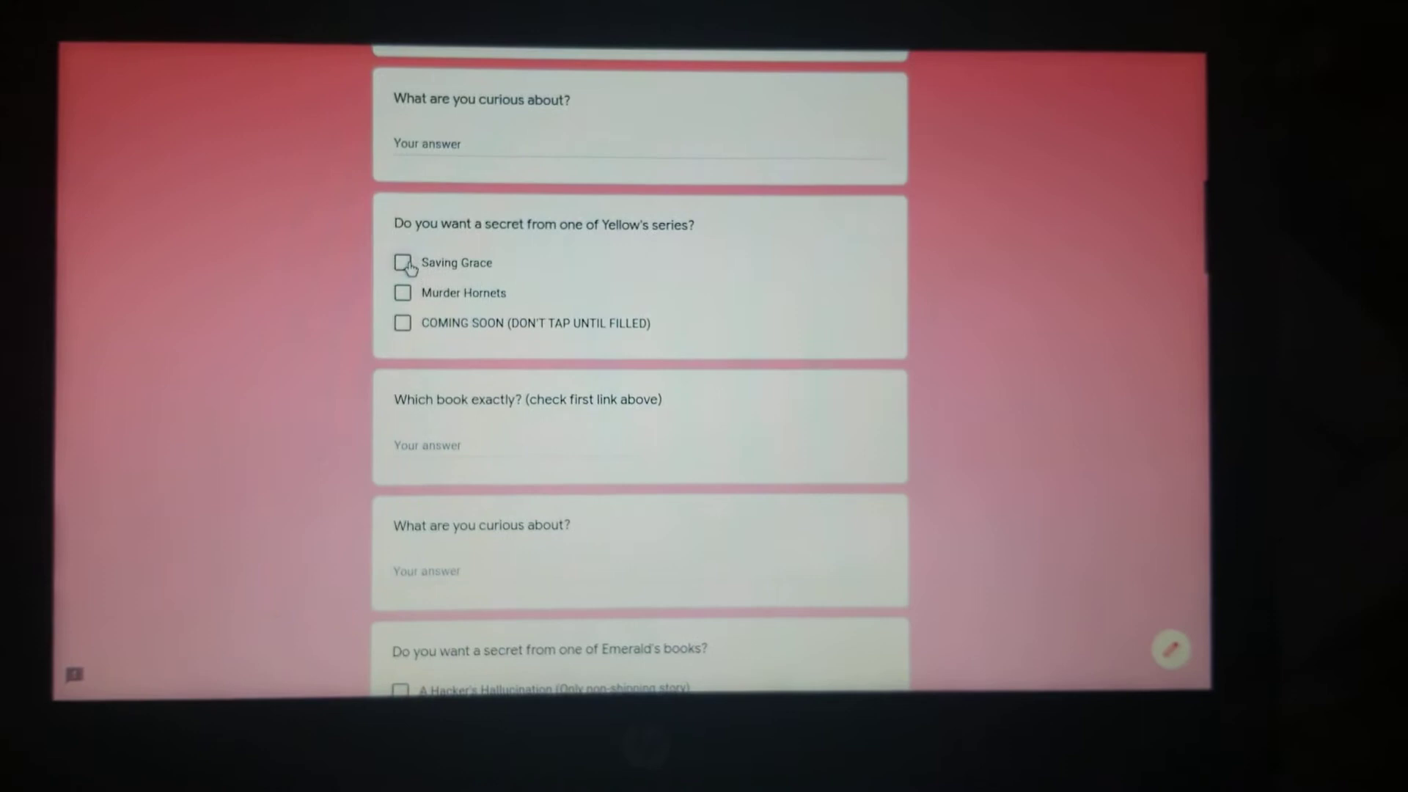
{"action": "left_click", "coordinate": [440, 439]}
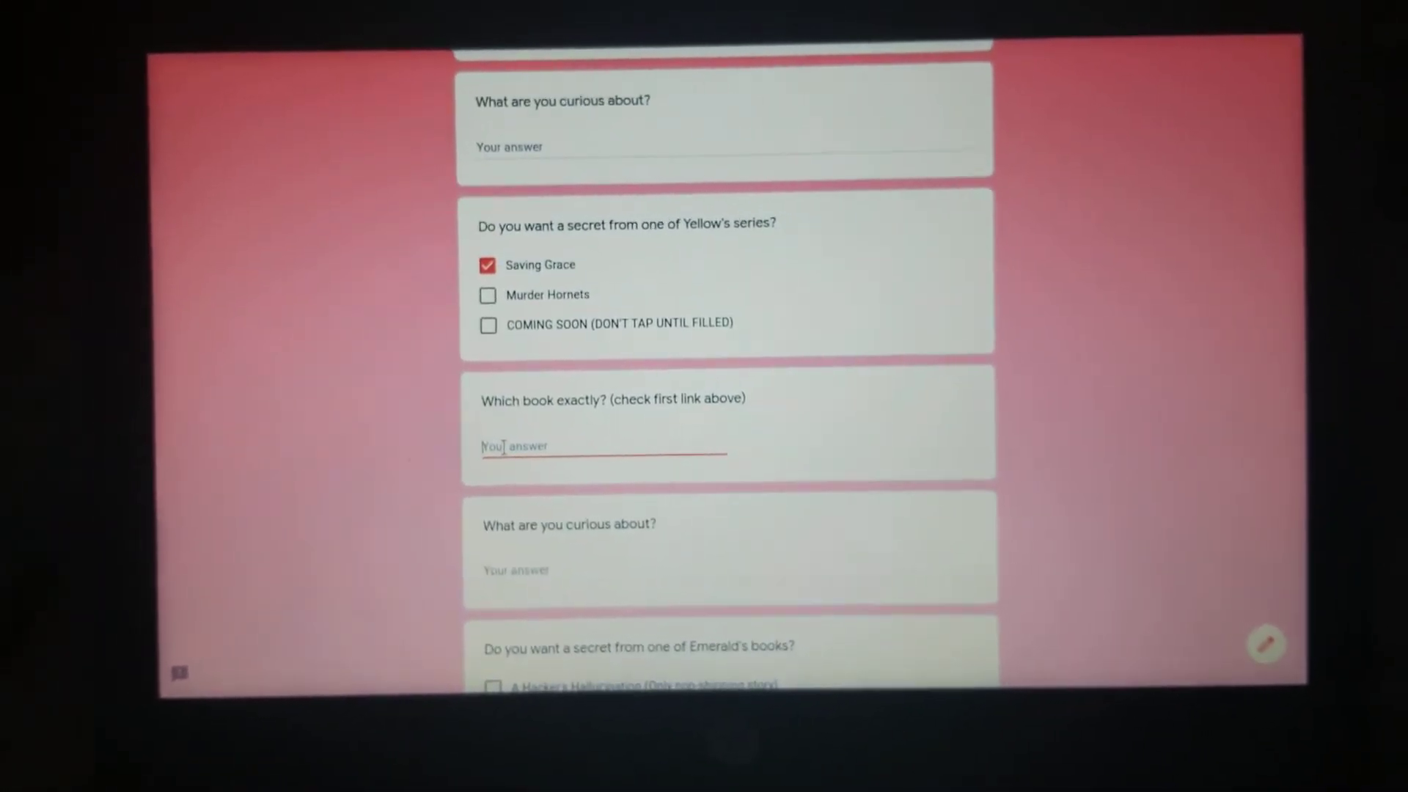
{"action": "type", "text": "Br"}
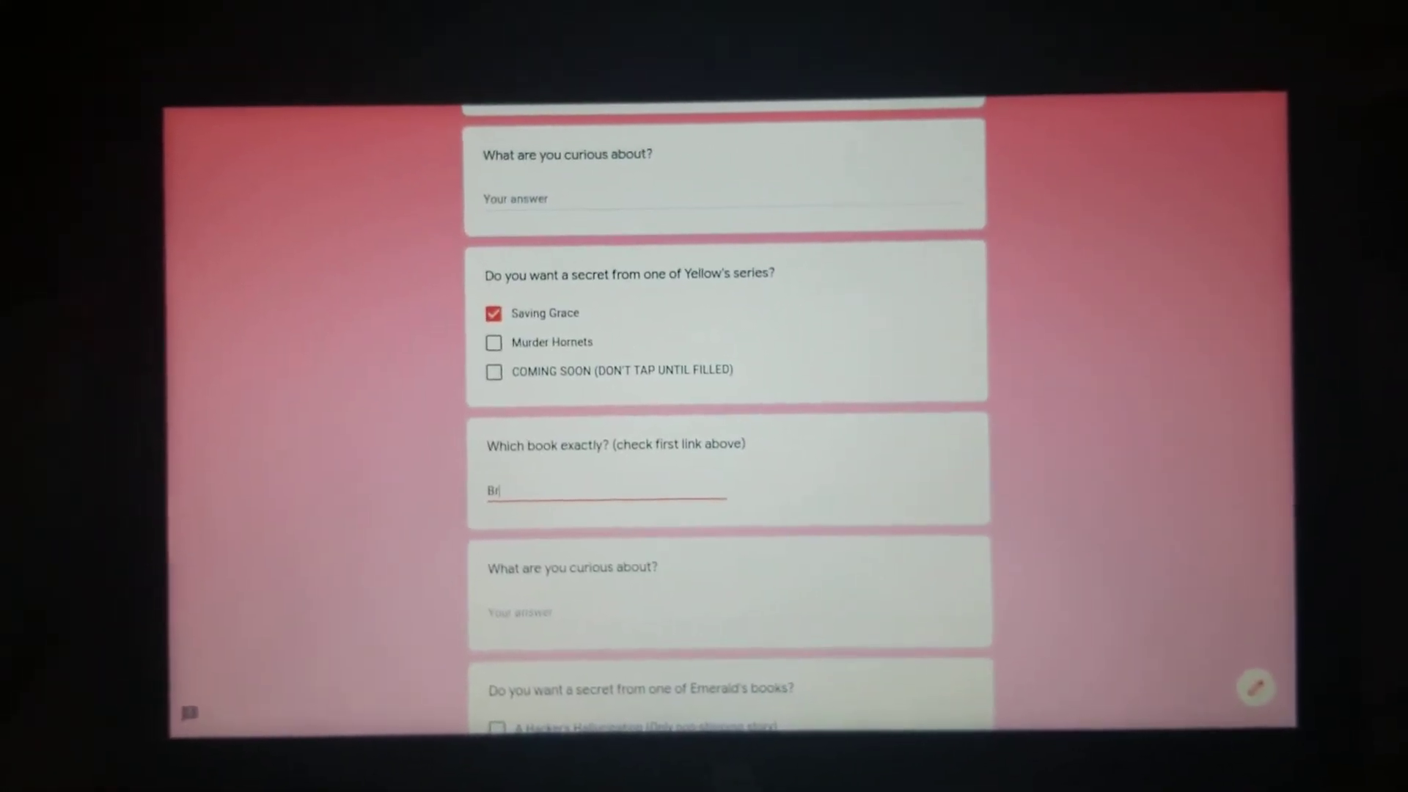
{"action": "type", "text": "oke"}
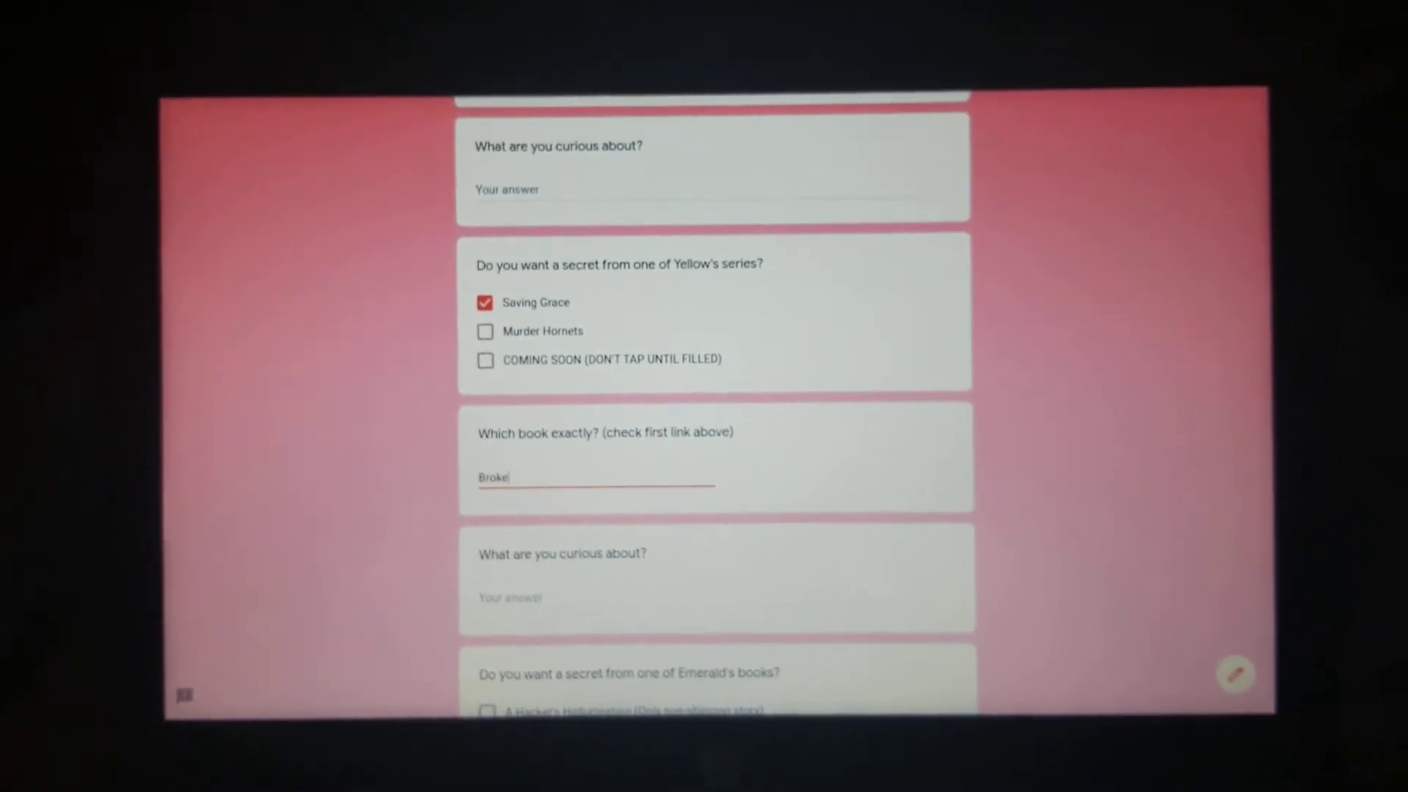
{"action": "type", "text": "n and"}
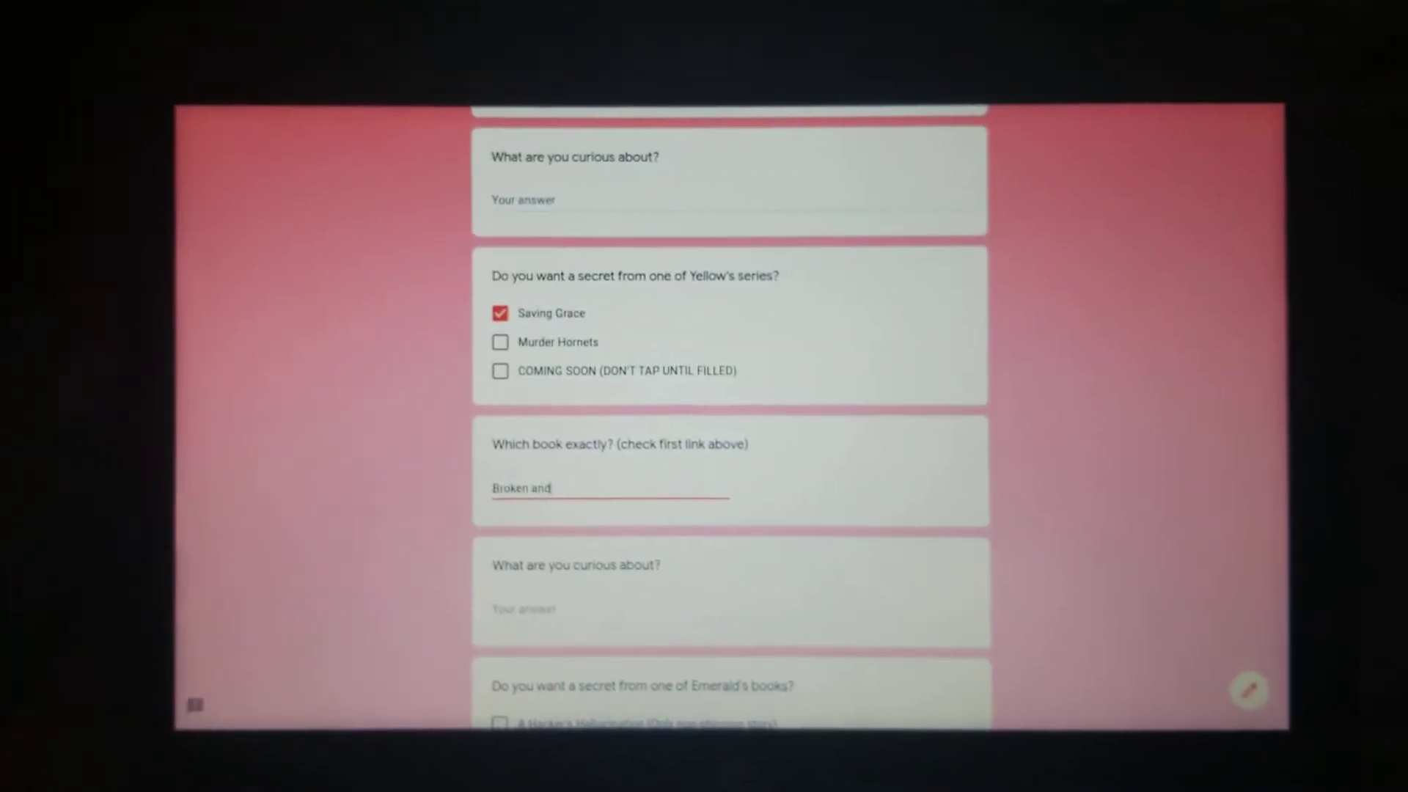
{"action": "type", "text": " Lost"}
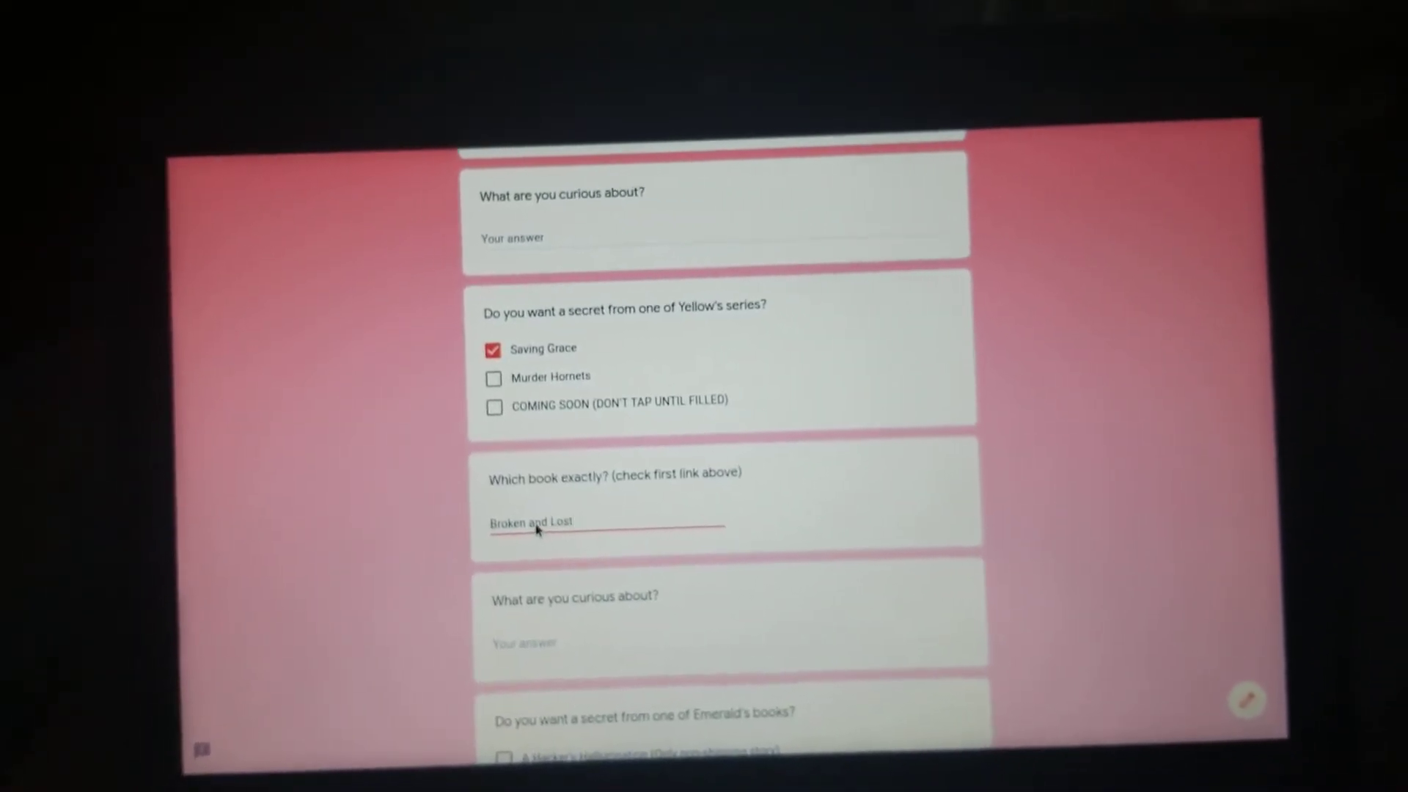
{"action": "key", "text": "ctrl+a"}
{"action": "key", "text": "BackSpace"}
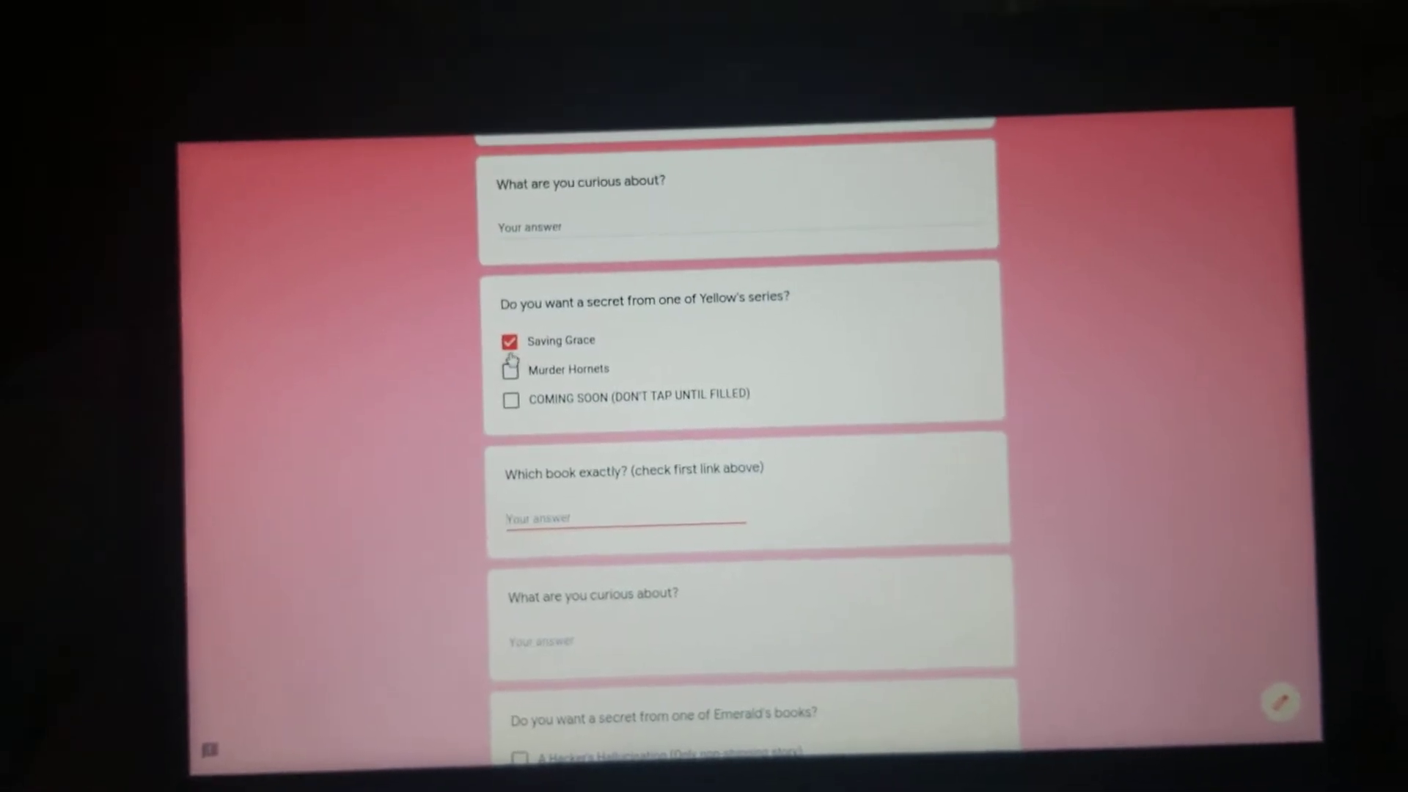
{"action": "left_click", "coordinate": [510, 349]}
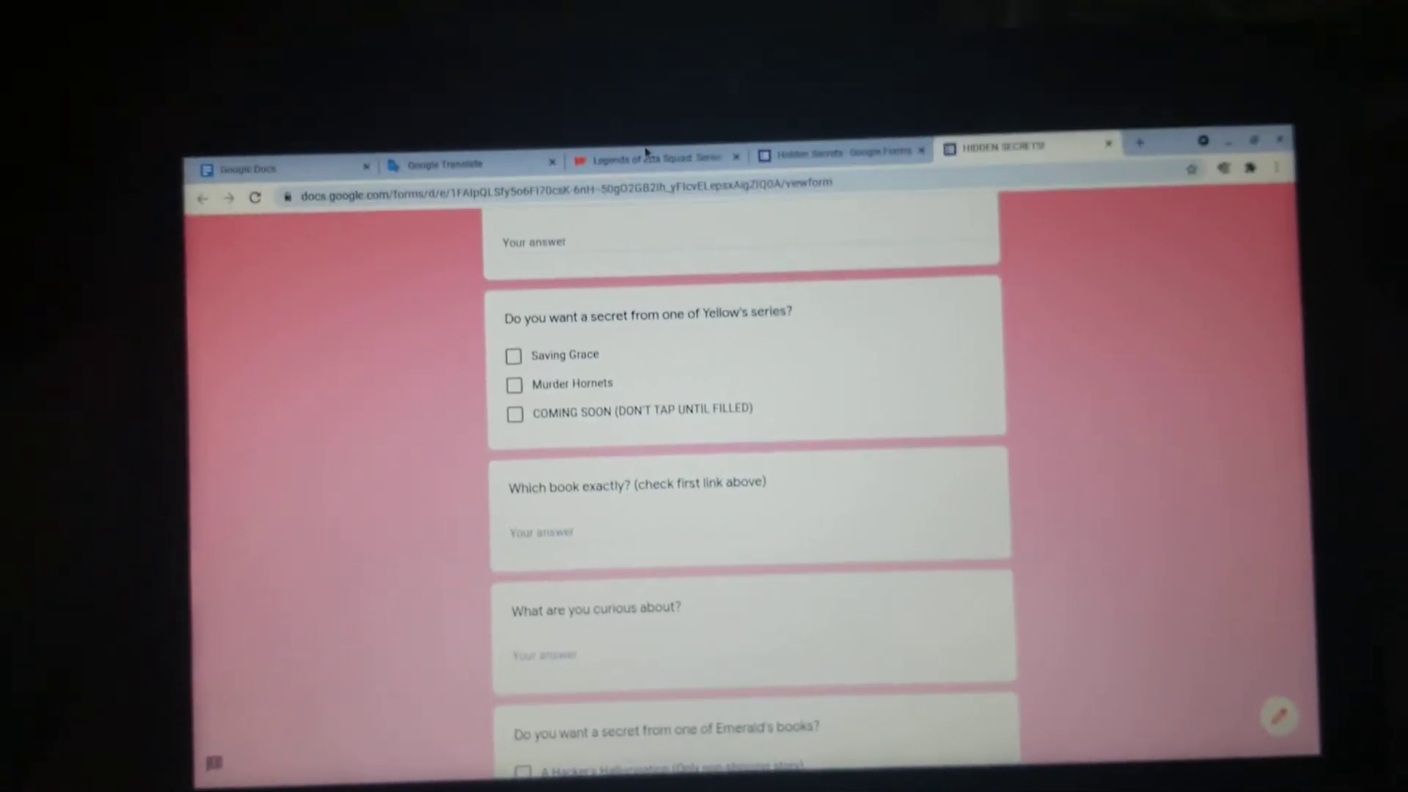
Step: Continue from the Wattpad series notes into the Yellow chapter and scroll through it
{"action": "left_click", "coordinate": [635, 154]}
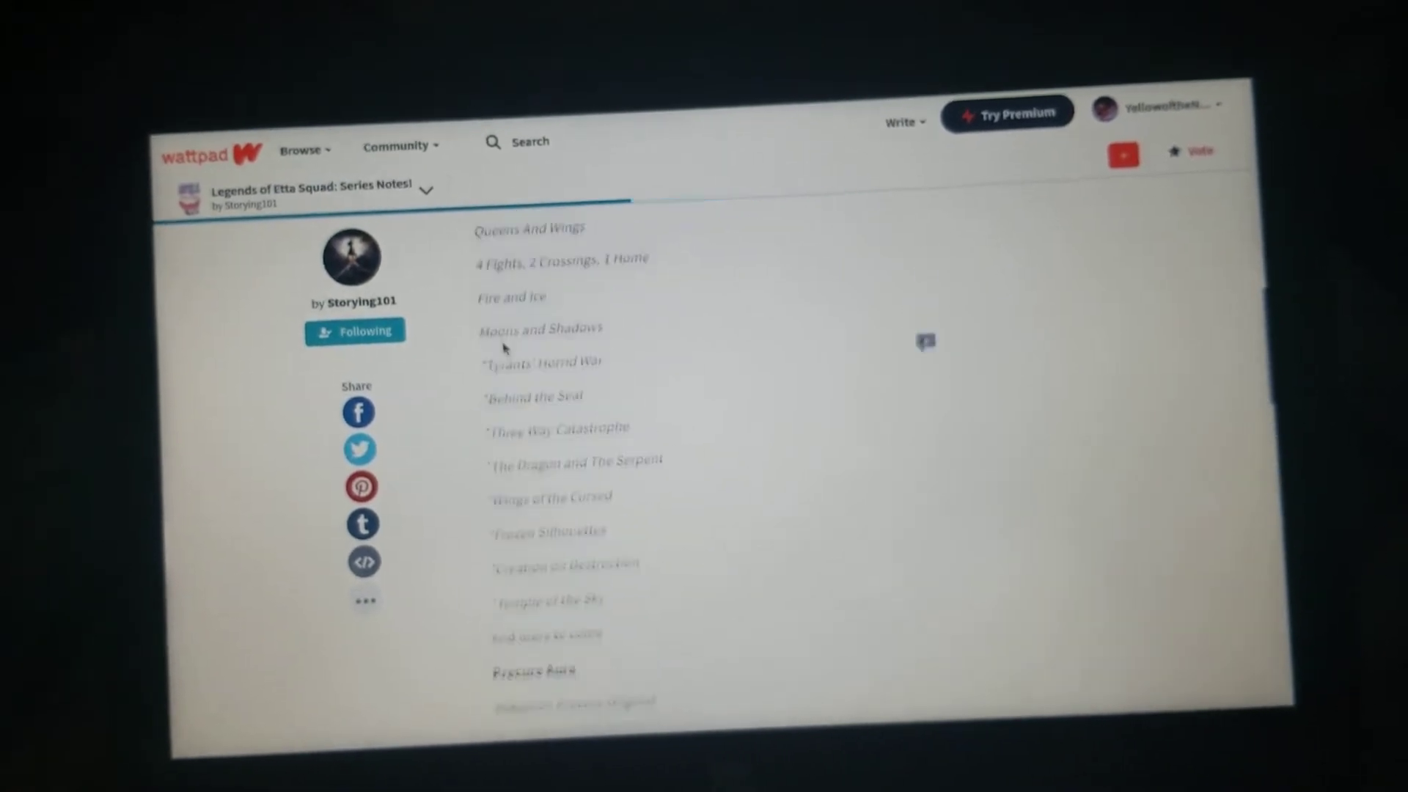
{"action": "scroll", "coordinate": [505, 348], "scroll_direction": "up", "scroll_amount": 1}
{"action": "scroll", "coordinate": [493, 336], "scroll_direction": "down", "scroll_amount": 4}
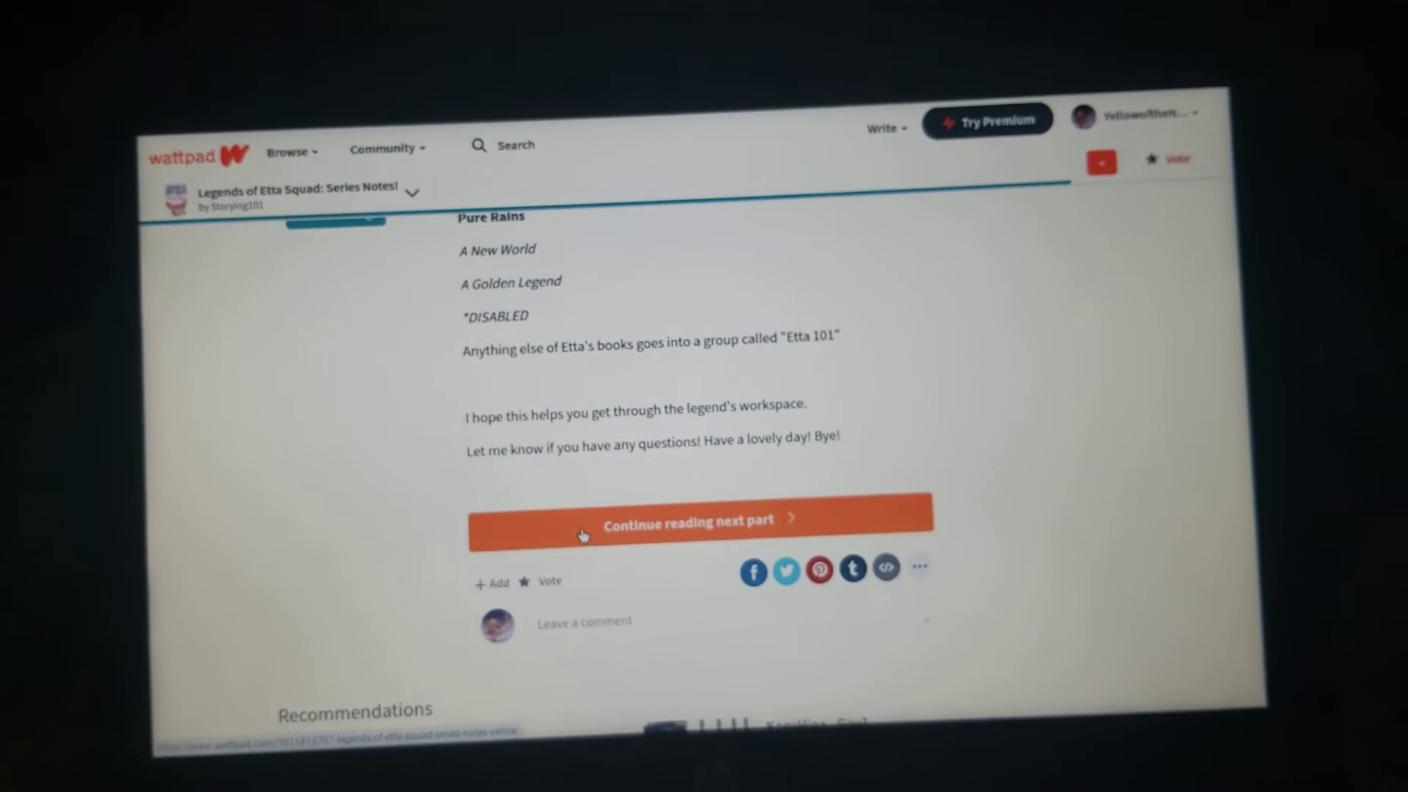
{"action": "left_click", "coordinate": [571, 536]}
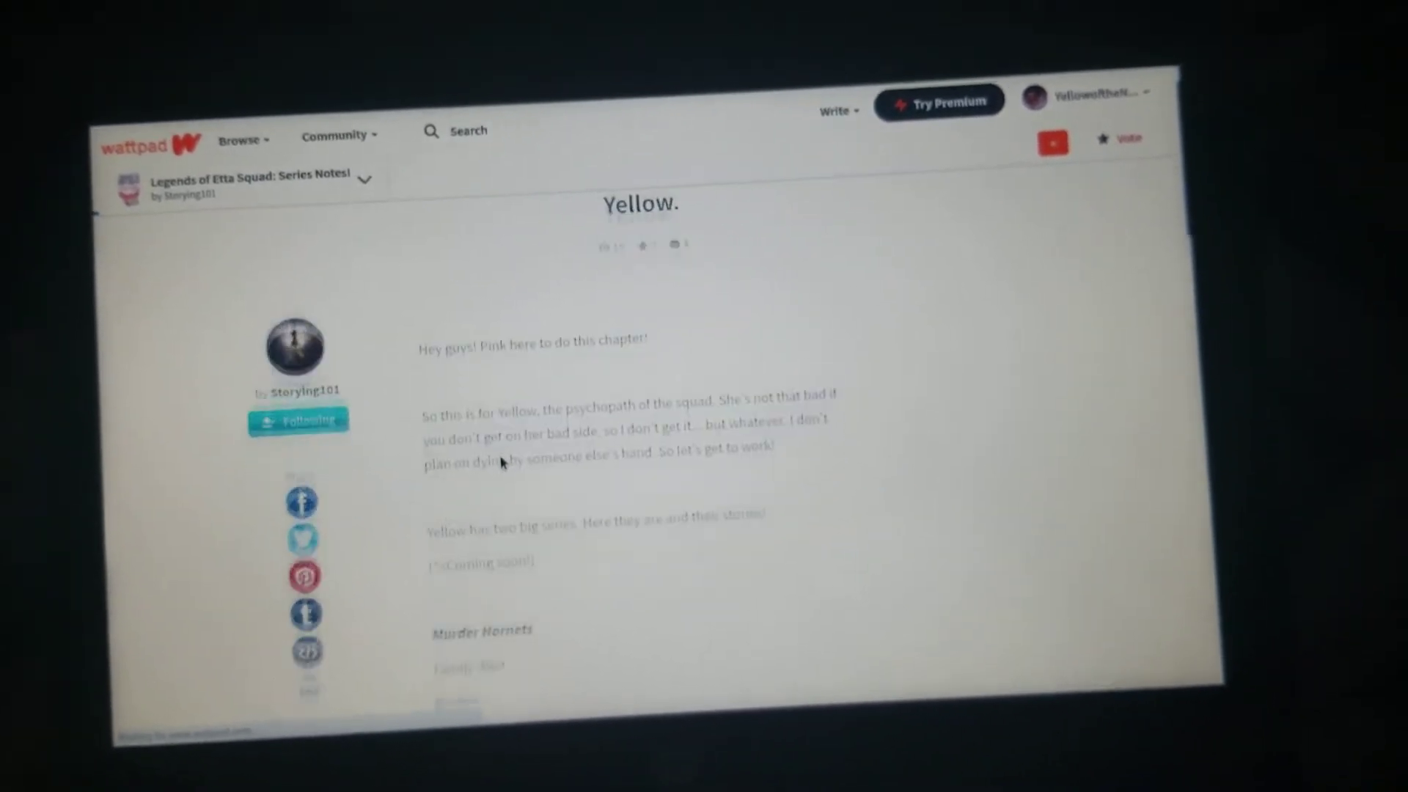
{"action": "scroll", "coordinate": [506, 460], "scroll_direction": "down", "scroll_amount": 3}
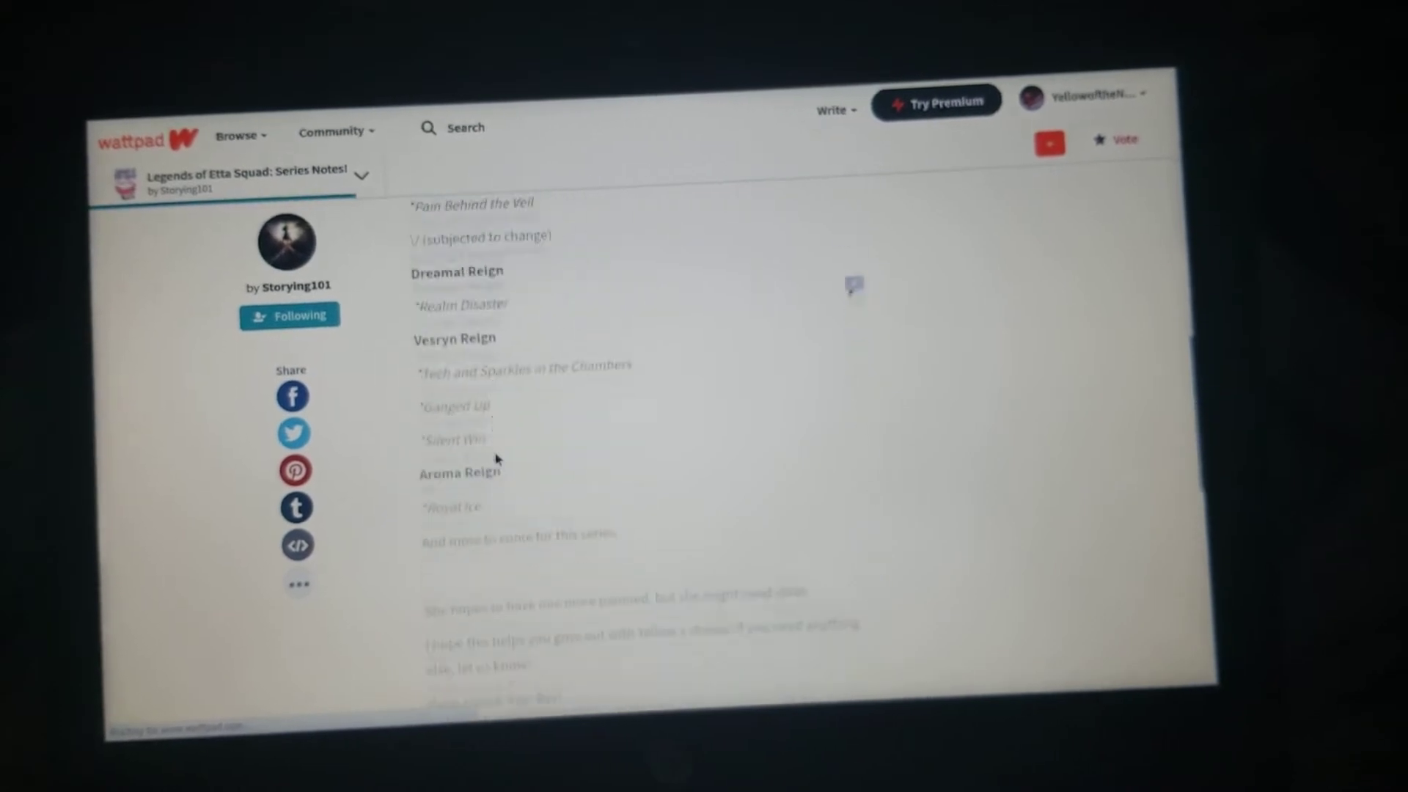
{"action": "scroll", "coordinate": [495, 458], "scroll_direction": "down", "scroll_amount": 5}
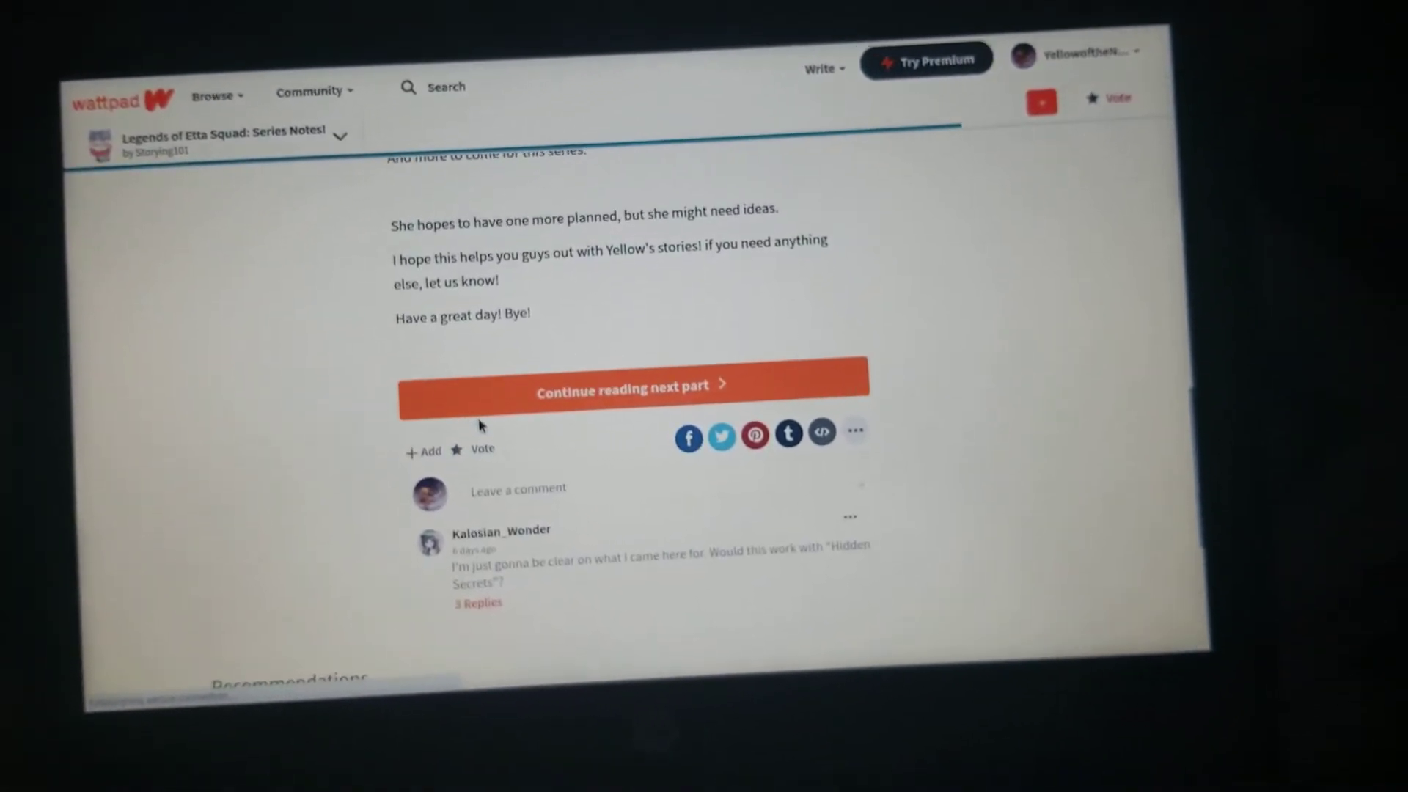
{"action": "left_click", "coordinate": [484, 402]}
{"action": "scroll", "coordinate": [500, 418], "scroll_direction": "down", "scroll_amount": 2}
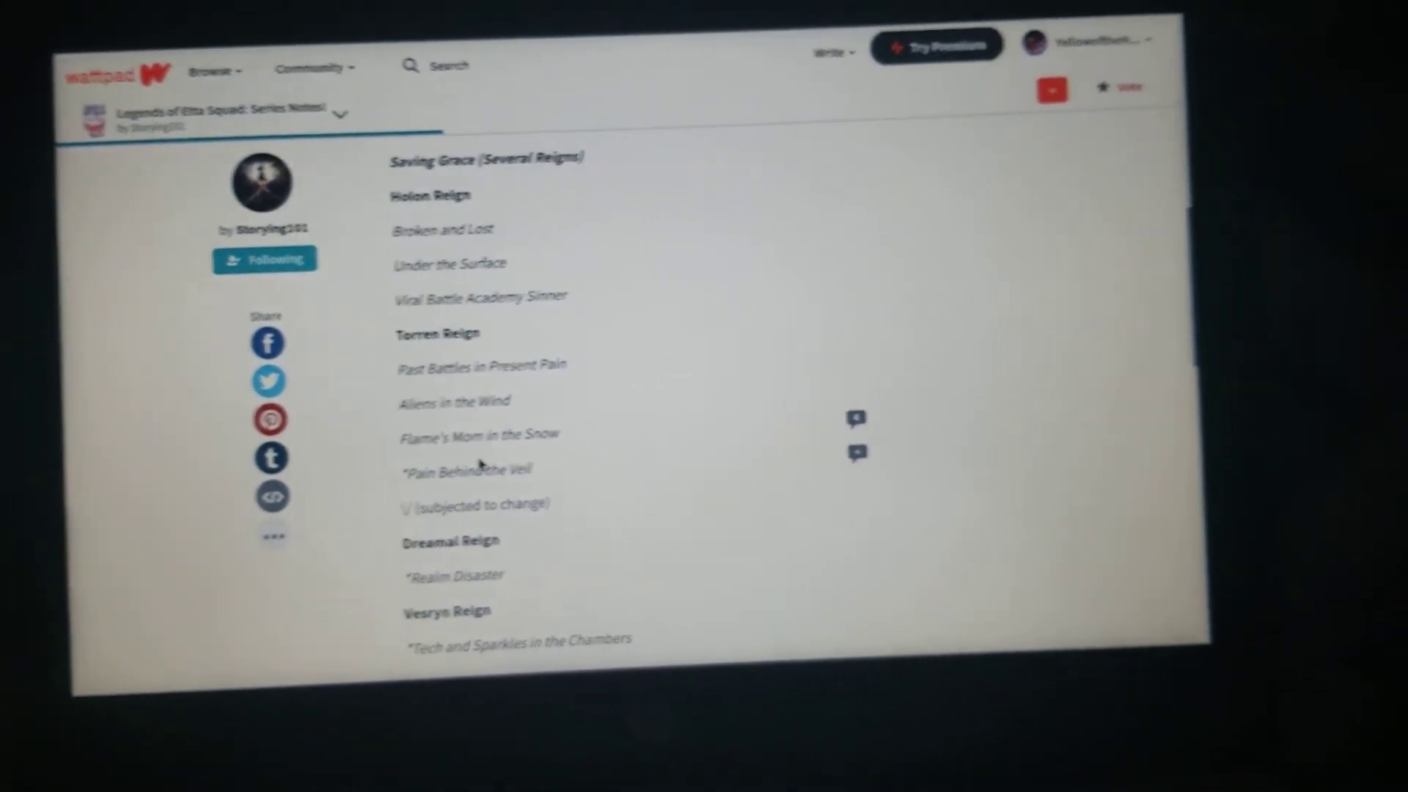
{"action": "scroll", "coordinate": [475, 467], "scroll_direction": "down", "scroll_amount": 1}
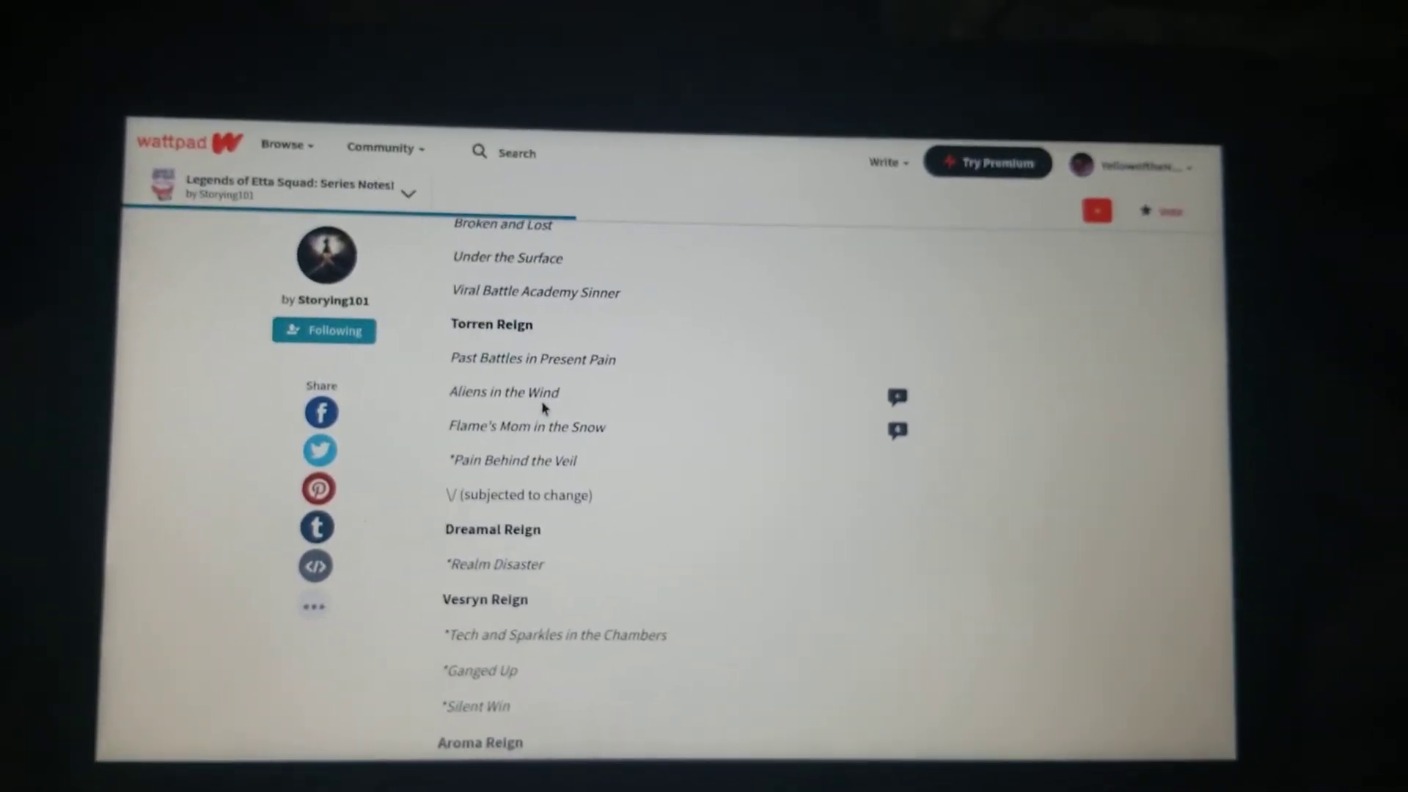
{"action": "scroll", "coordinate": [555, 445], "scroll_direction": "up", "scroll_amount": 2}
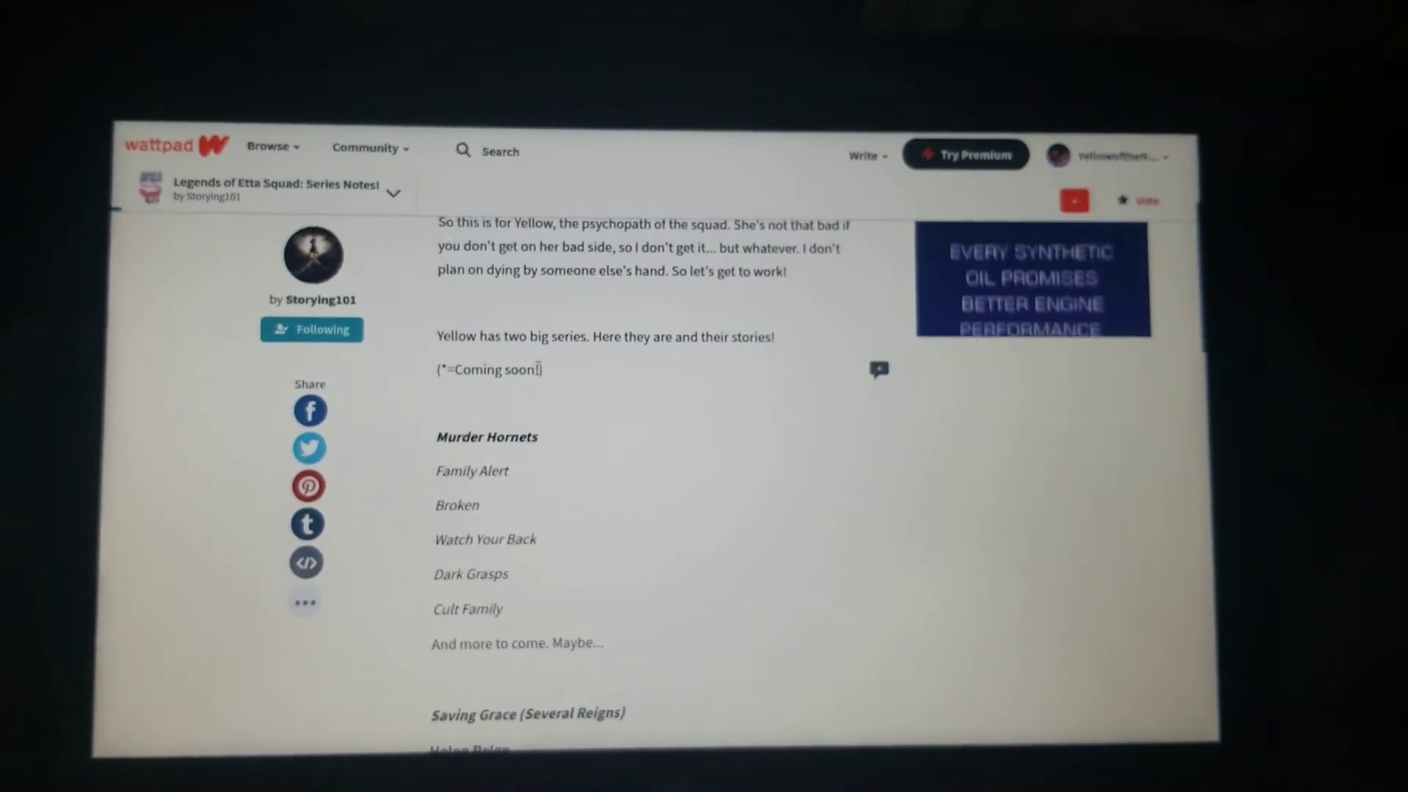
{"action": "scroll", "coordinate": [562, 525], "scroll_direction": "down", "scroll_amount": 2}
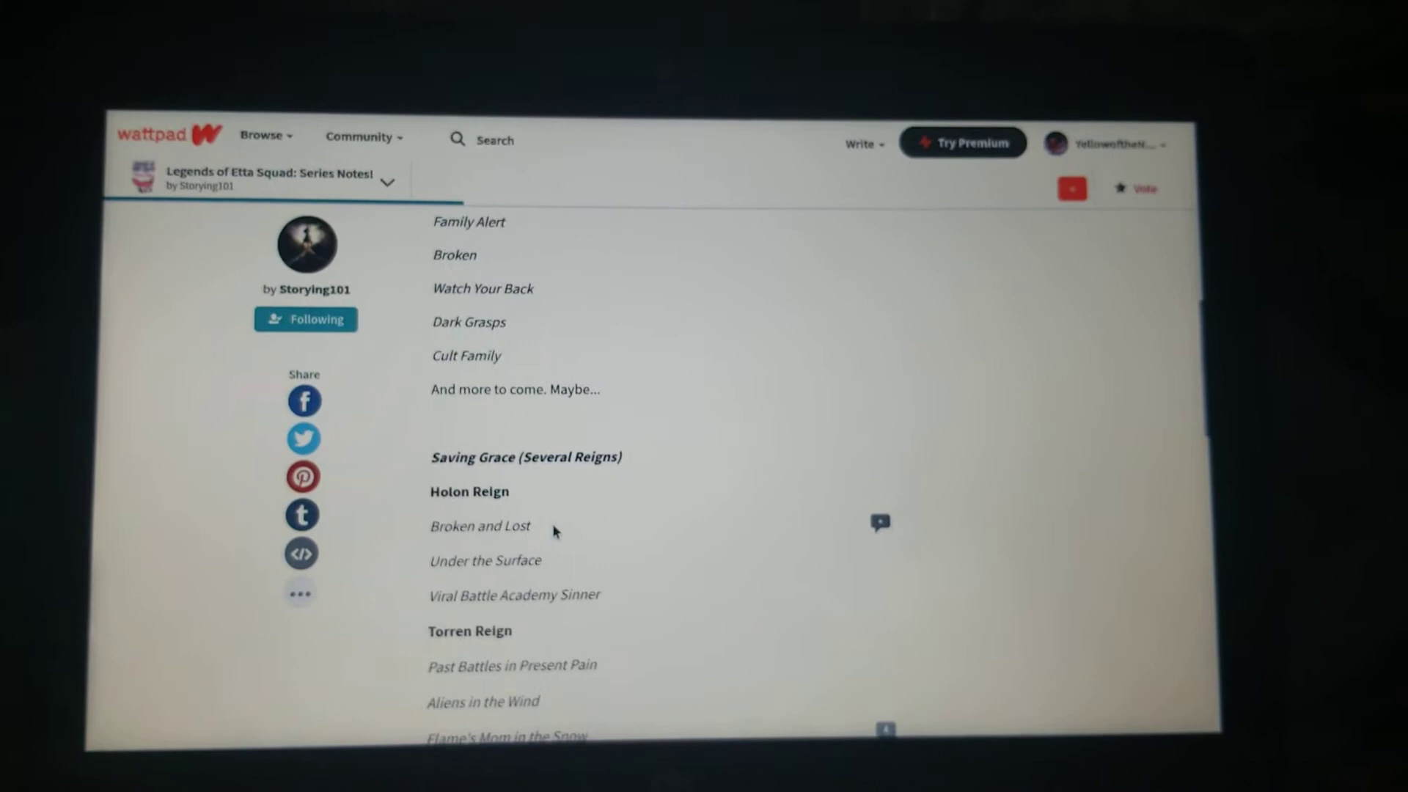
{"action": "scroll", "coordinate": [465, 357], "scroll_direction": "up", "scroll_amount": 2}
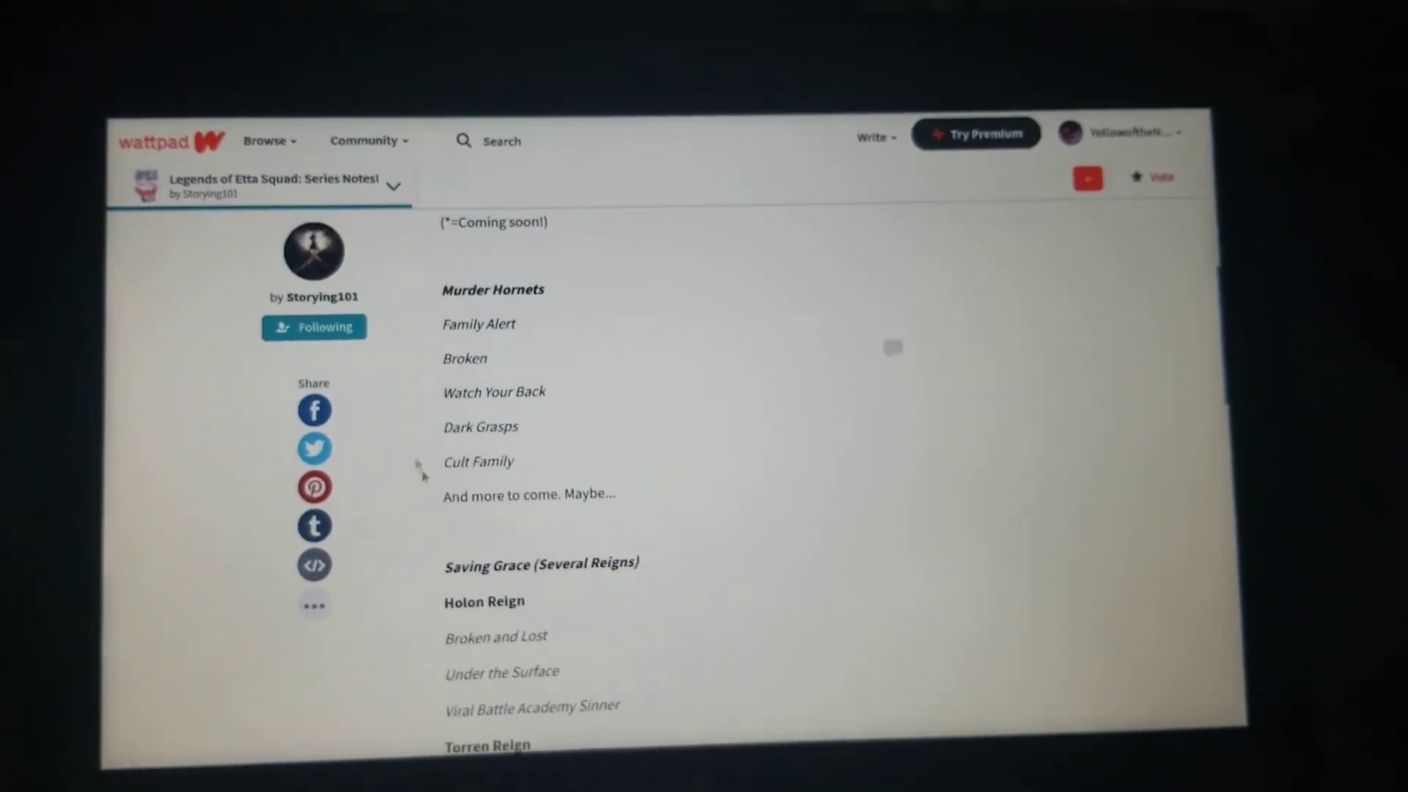
{"action": "scroll", "coordinate": [501, 507], "scroll_direction": "down", "scroll_amount": 3}
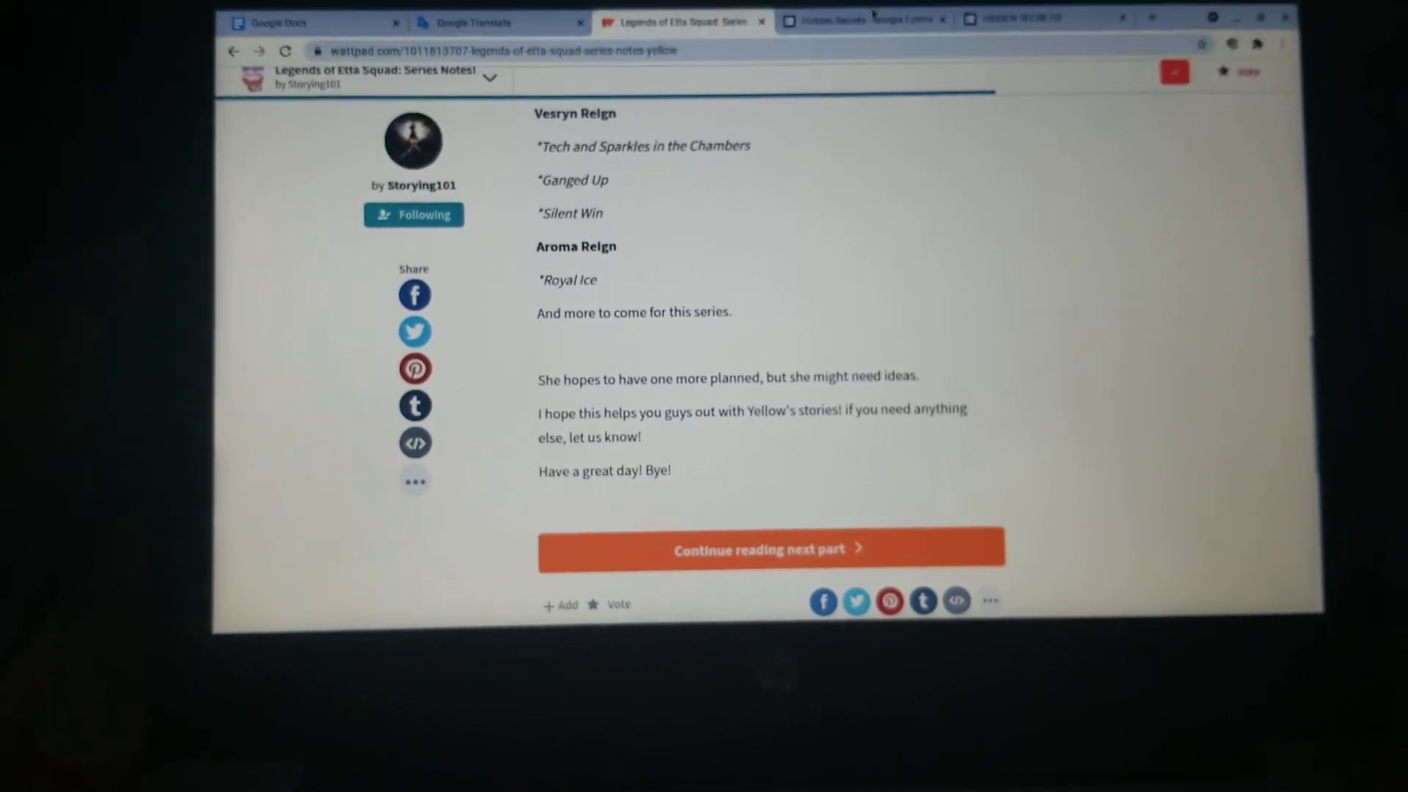
Step: Back in the form preview, untick COMING SOON on Yellow's series question
{"action": "left_click", "coordinate": [1012, 25]}
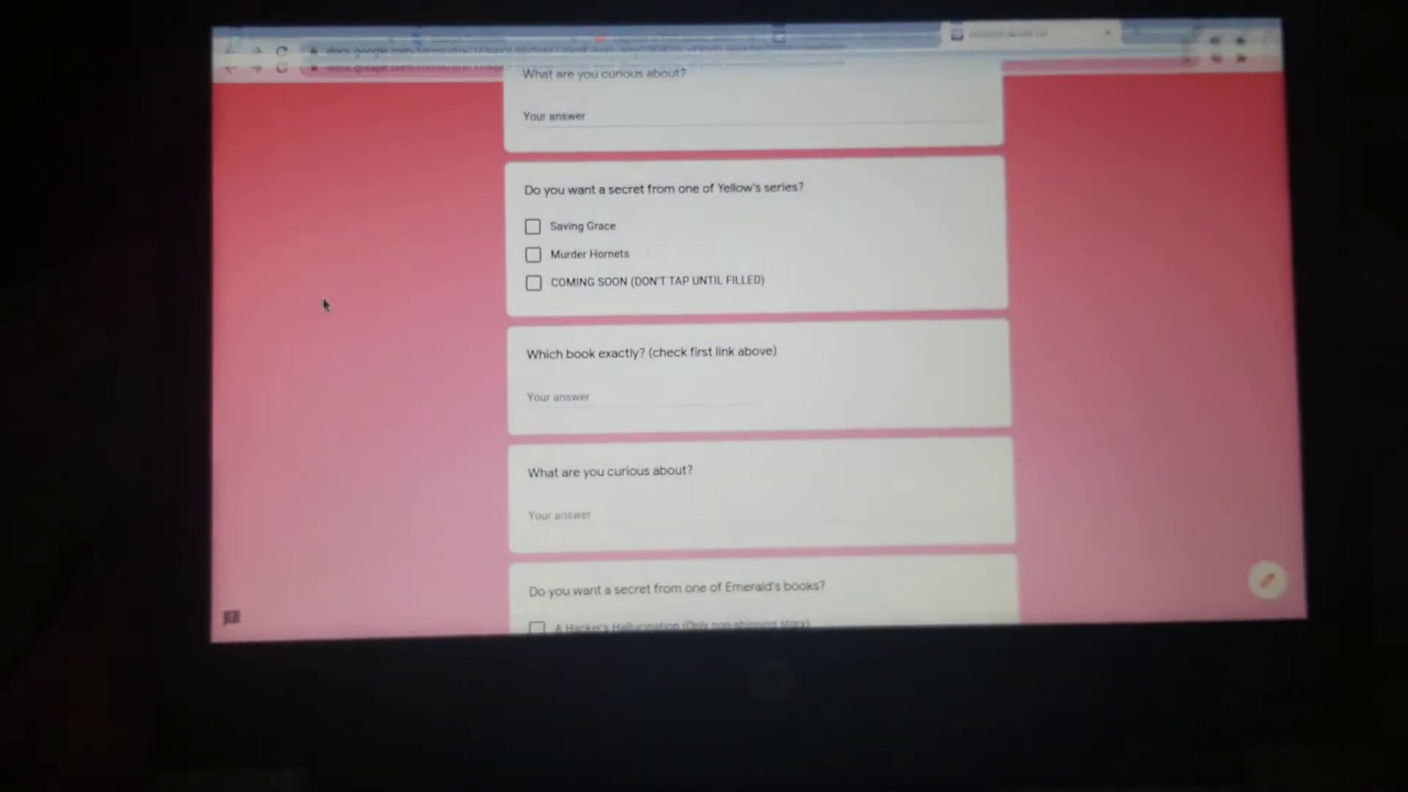
{"action": "left_click", "coordinate": [533, 277]}
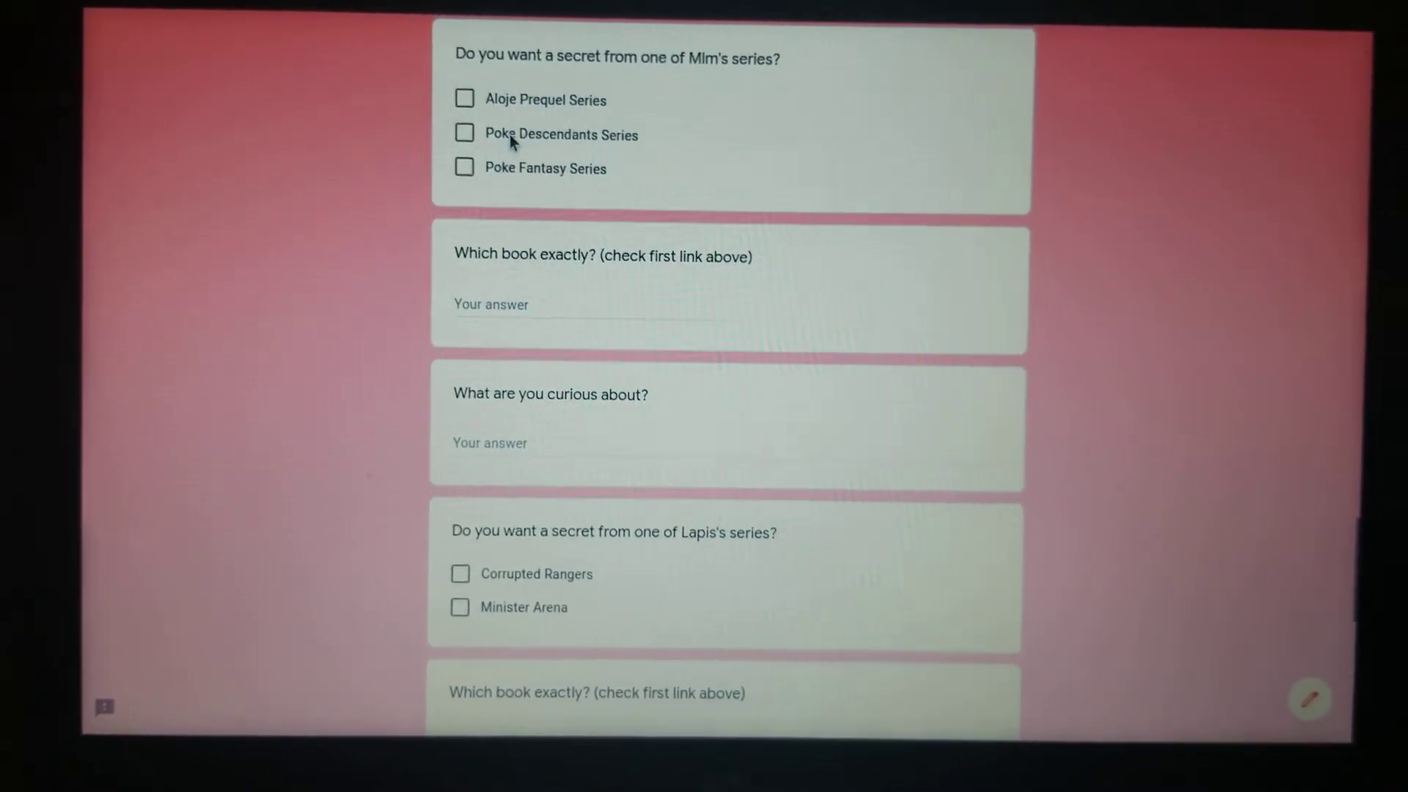
Step: Read the Lapis chapter from the contents, continue to Mlm, then return to the form
{"action": "left_click", "coordinate": [575, 16]}
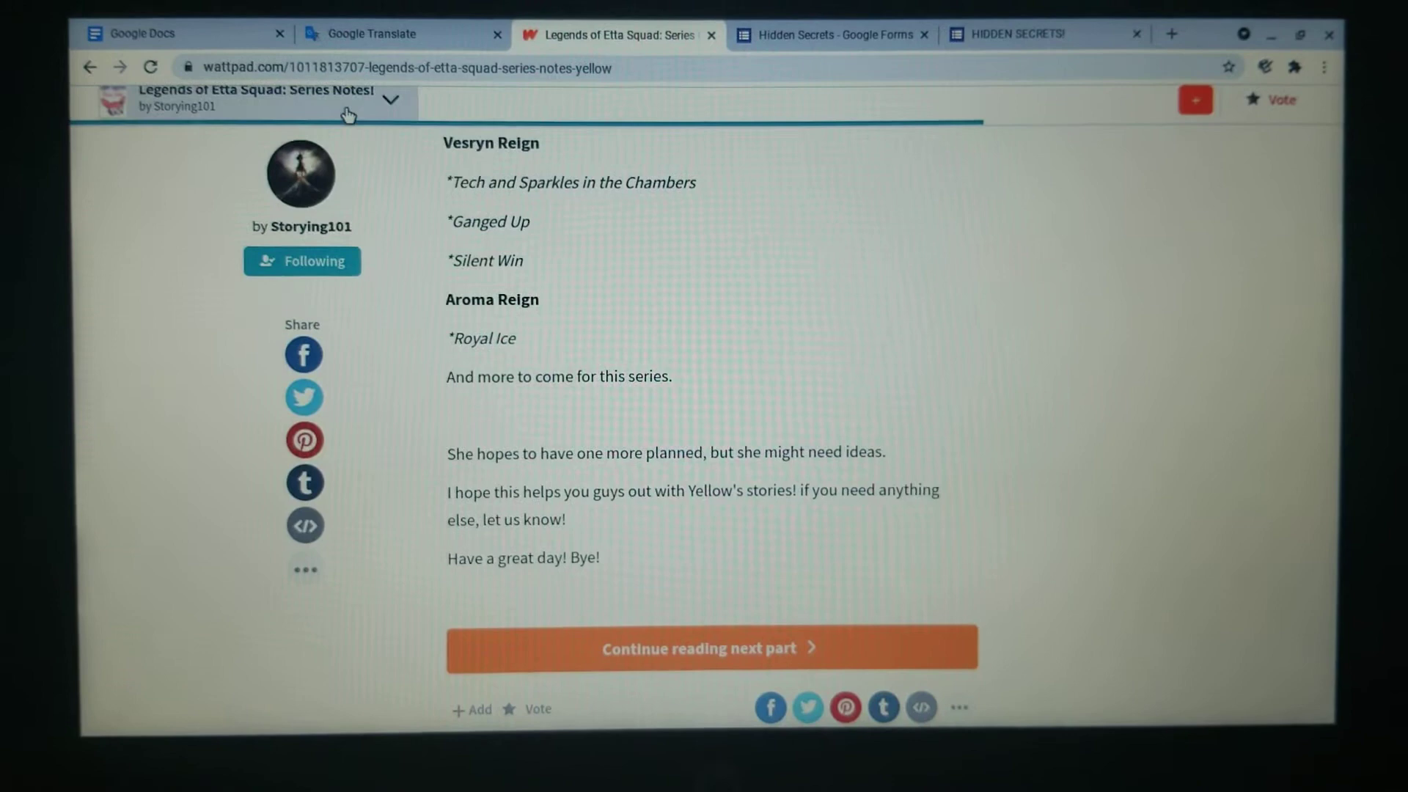
{"action": "left_click", "coordinate": [390, 99]}
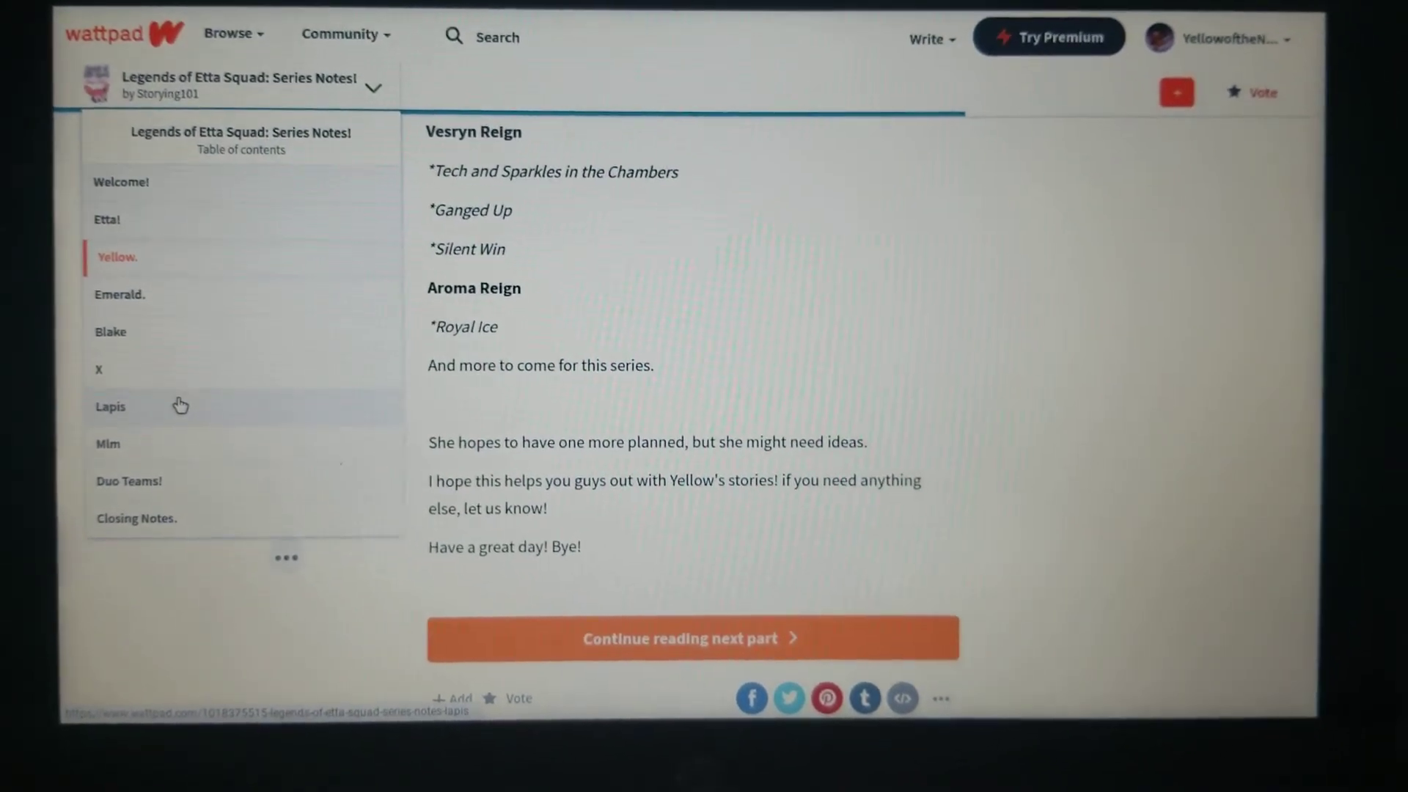
{"action": "left_click", "coordinate": [180, 406]}
{"action": "scroll", "coordinate": [212, 405], "scroll_direction": "down", "scroll_amount": 2}
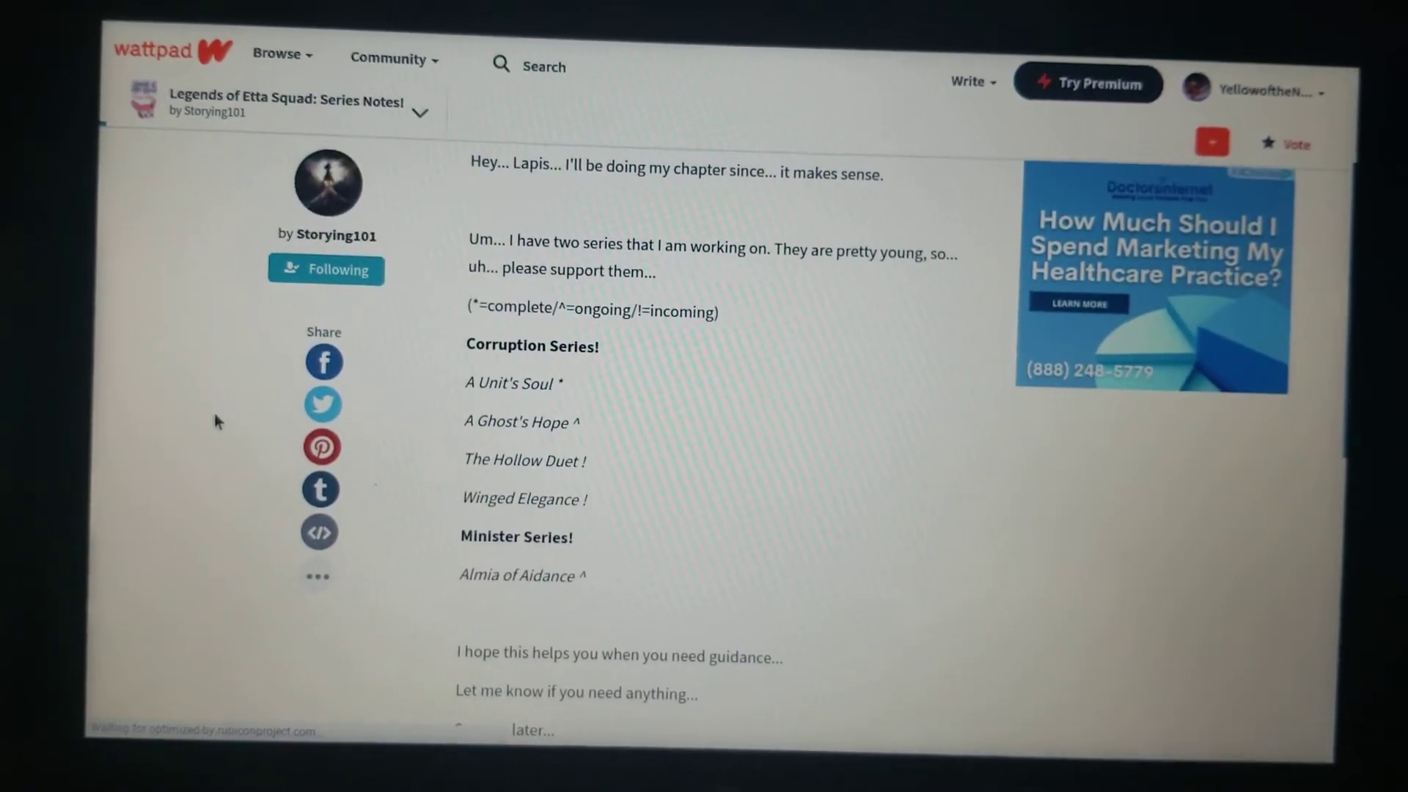
{"action": "scroll", "coordinate": [209, 416], "scroll_direction": "down", "scroll_amount": 1}
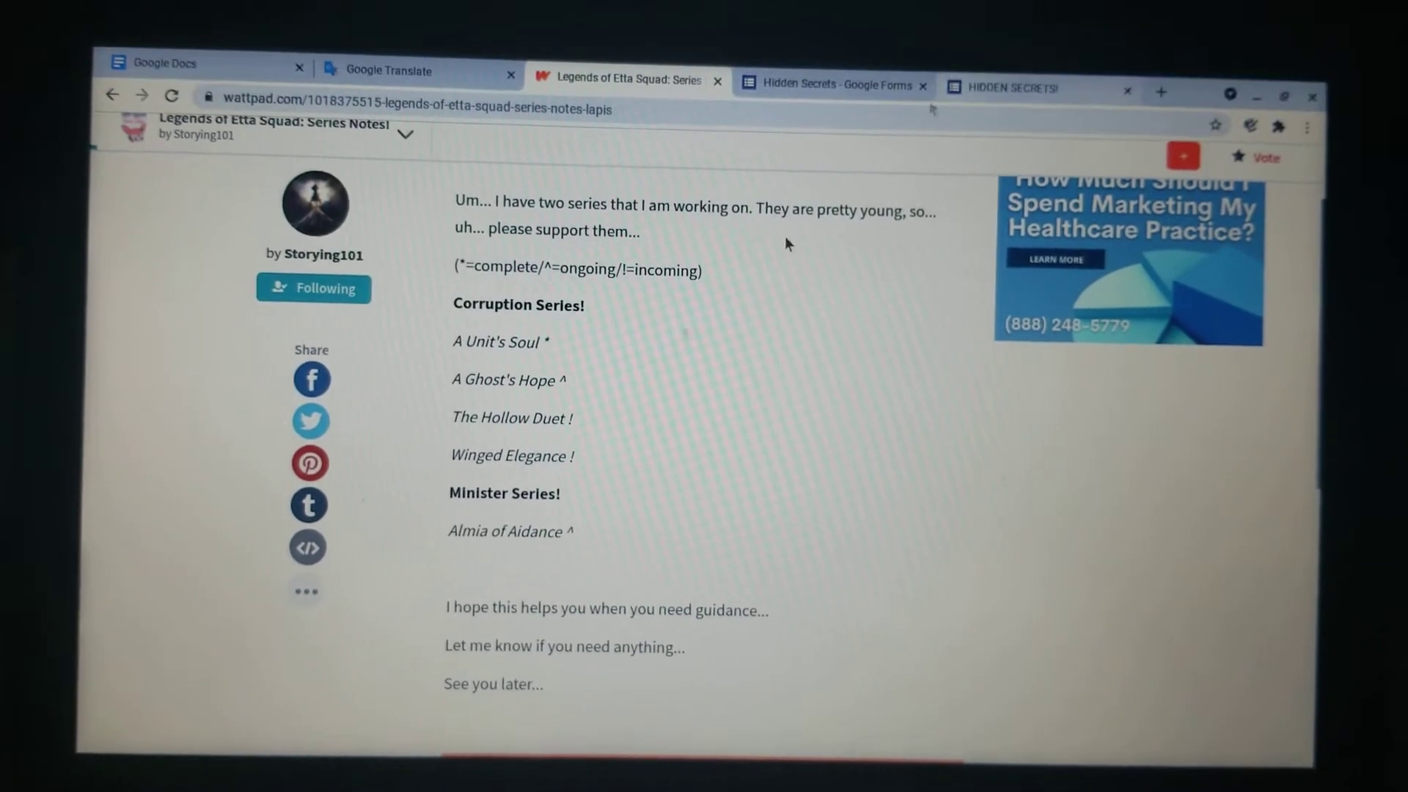
{"action": "mouse_move", "coordinate": [523, 575]}
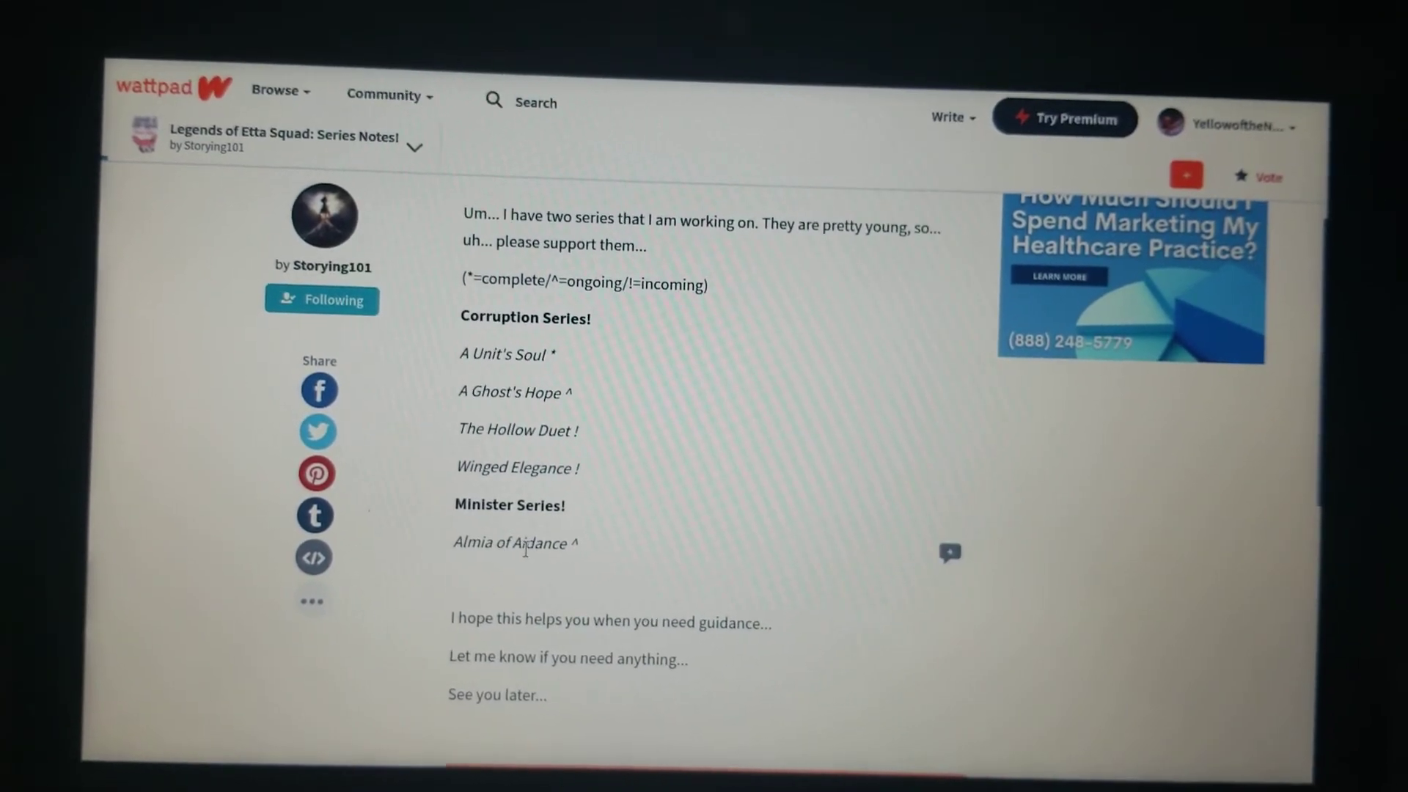
{"action": "scroll", "coordinate": [714, 629], "scroll_direction": "down", "scroll_amount": 2}
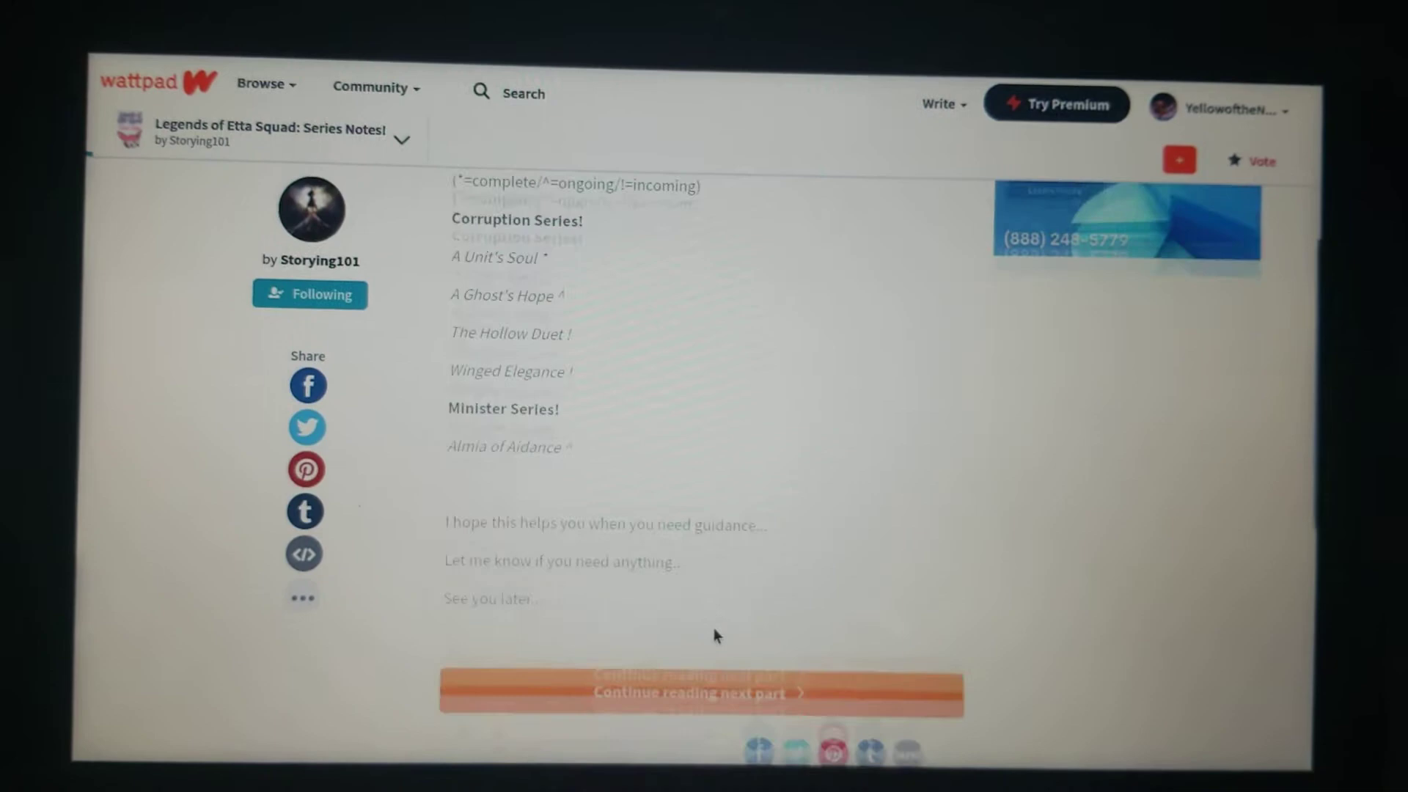
{"action": "scroll", "coordinate": [714, 636], "scroll_direction": "down", "scroll_amount": 3}
{"action": "left_click", "coordinate": [632, 547]}
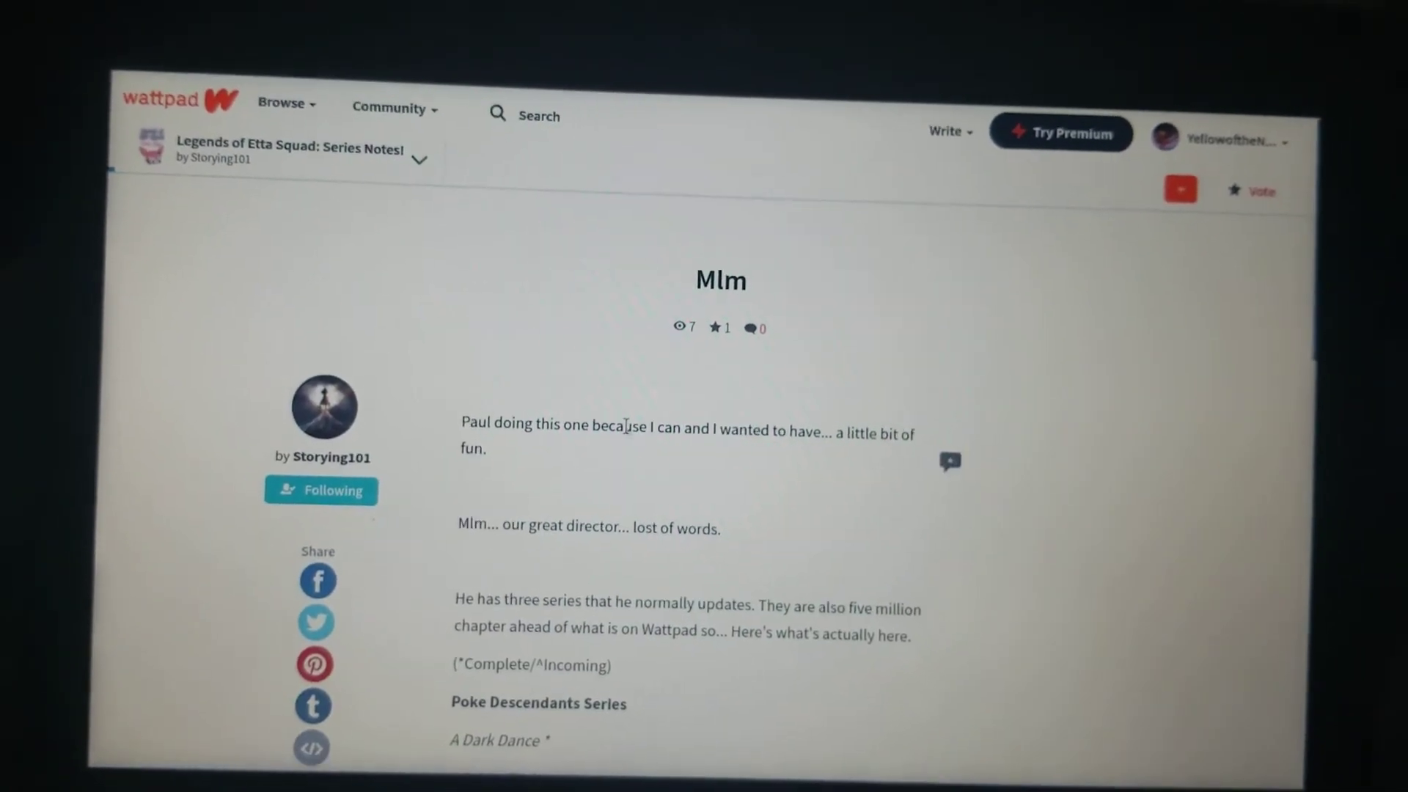
{"action": "scroll", "coordinate": [626, 428], "scroll_direction": "down", "scroll_amount": 3}
{"action": "scroll", "coordinate": [617, 423], "scroll_direction": "down", "scroll_amount": 3}
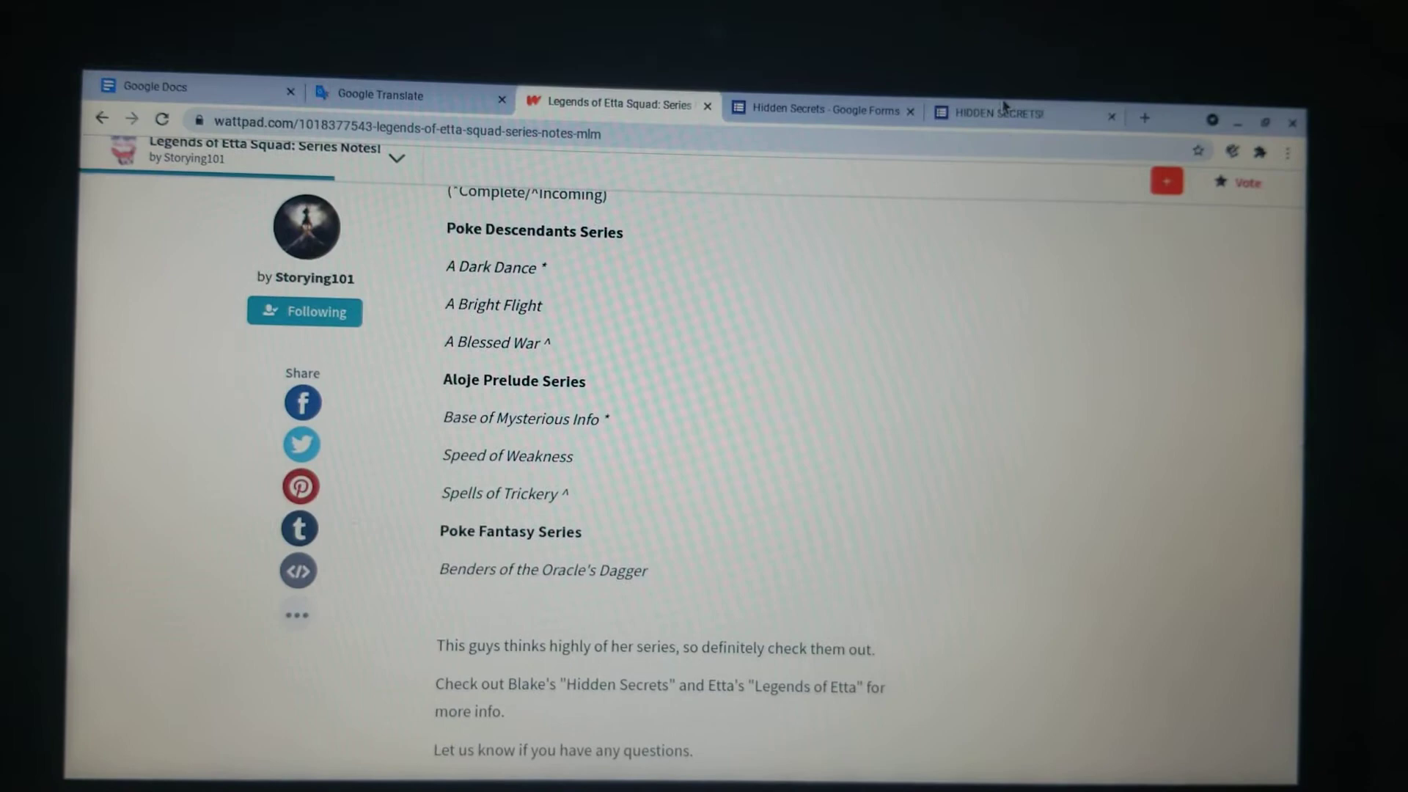
{"action": "left_click", "coordinate": [1004, 113]}
{"action": "key", "text": "F11"}
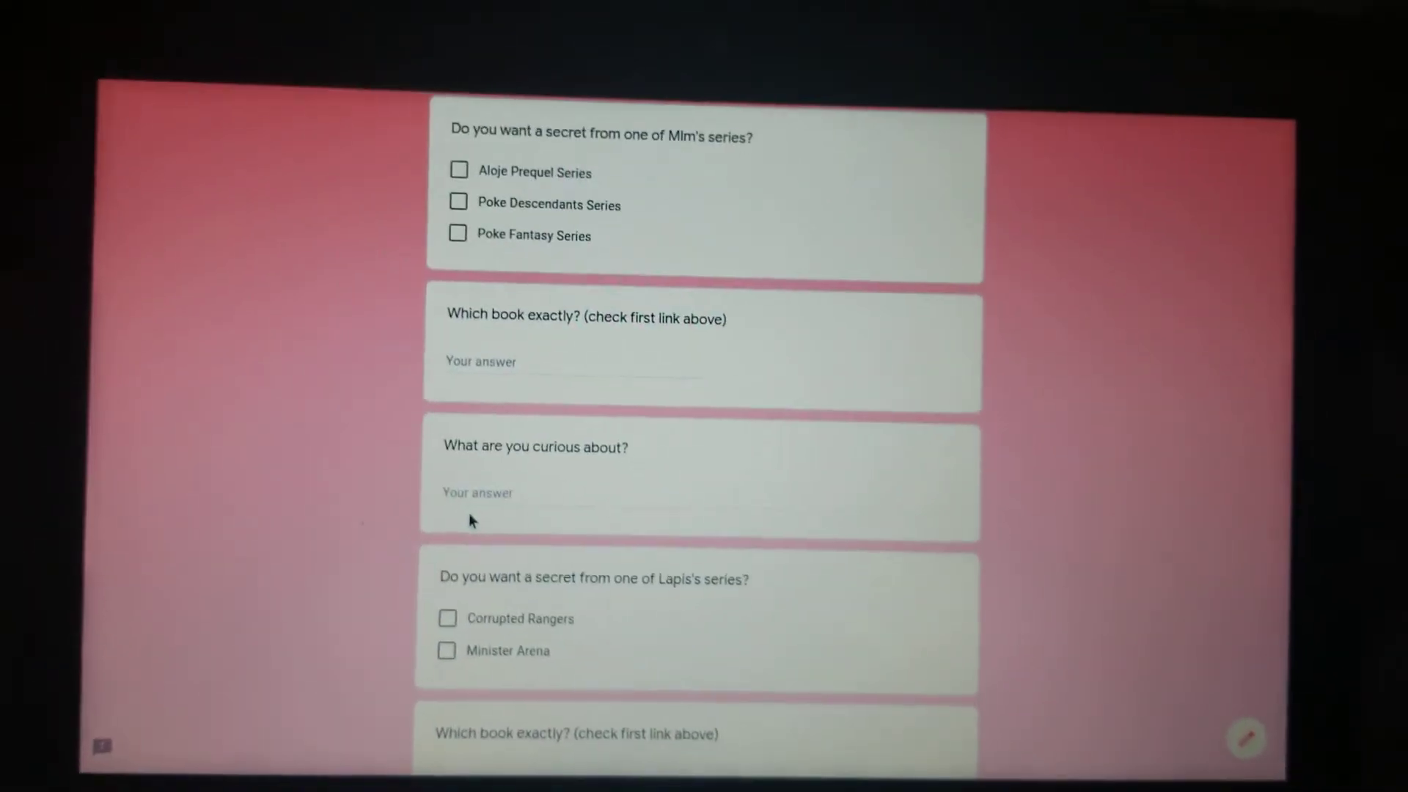
{"action": "scroll", "coordinate": [509, 537], "scroll_direction": "down", "scroll_amount": 10}
{"action": "scroll", "coordinate": [486, 558], "scroll_direction": "down", "scroll_amount": 5}
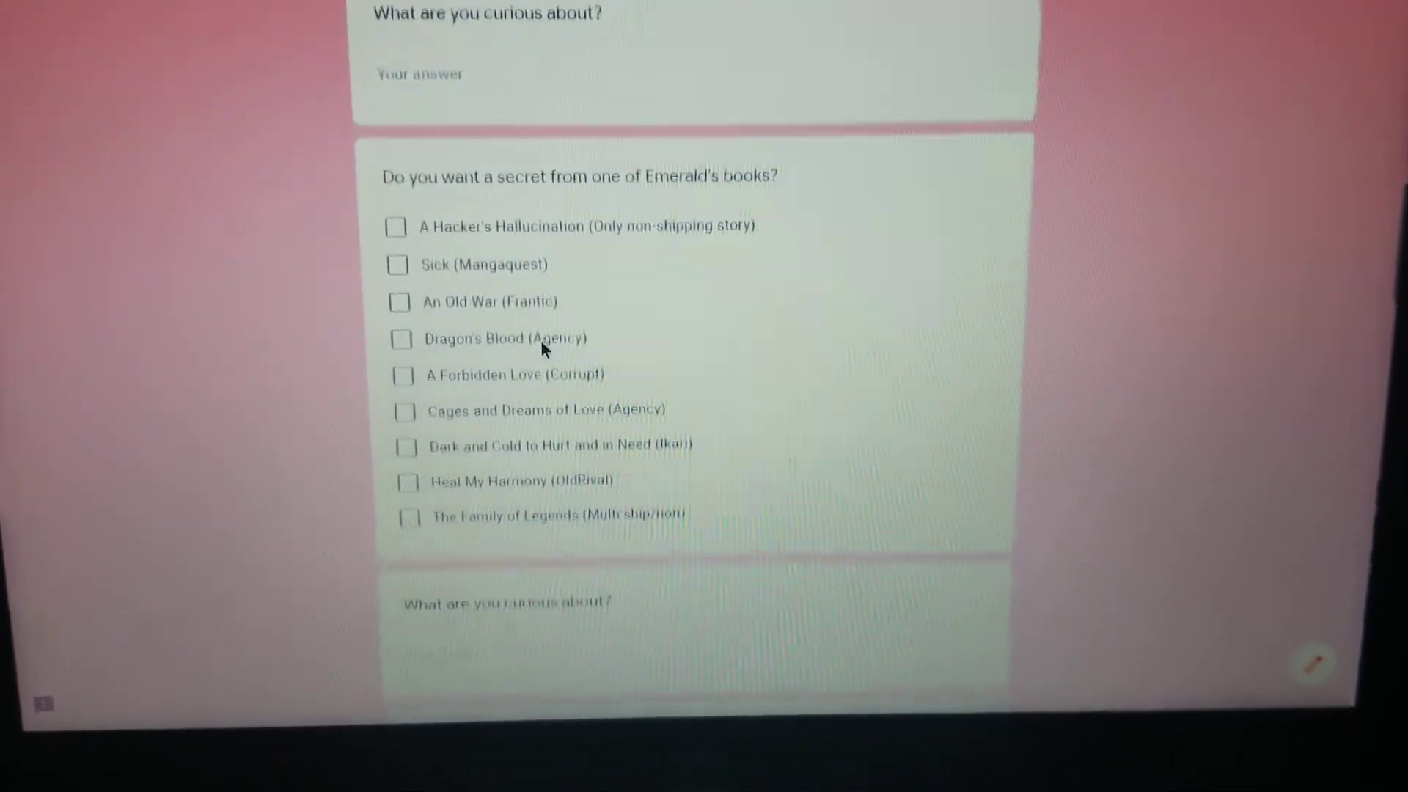
{"action": "scroll", "coordinate": [539, 340], "scroll_direction": "down", "scroll_amount": 1}
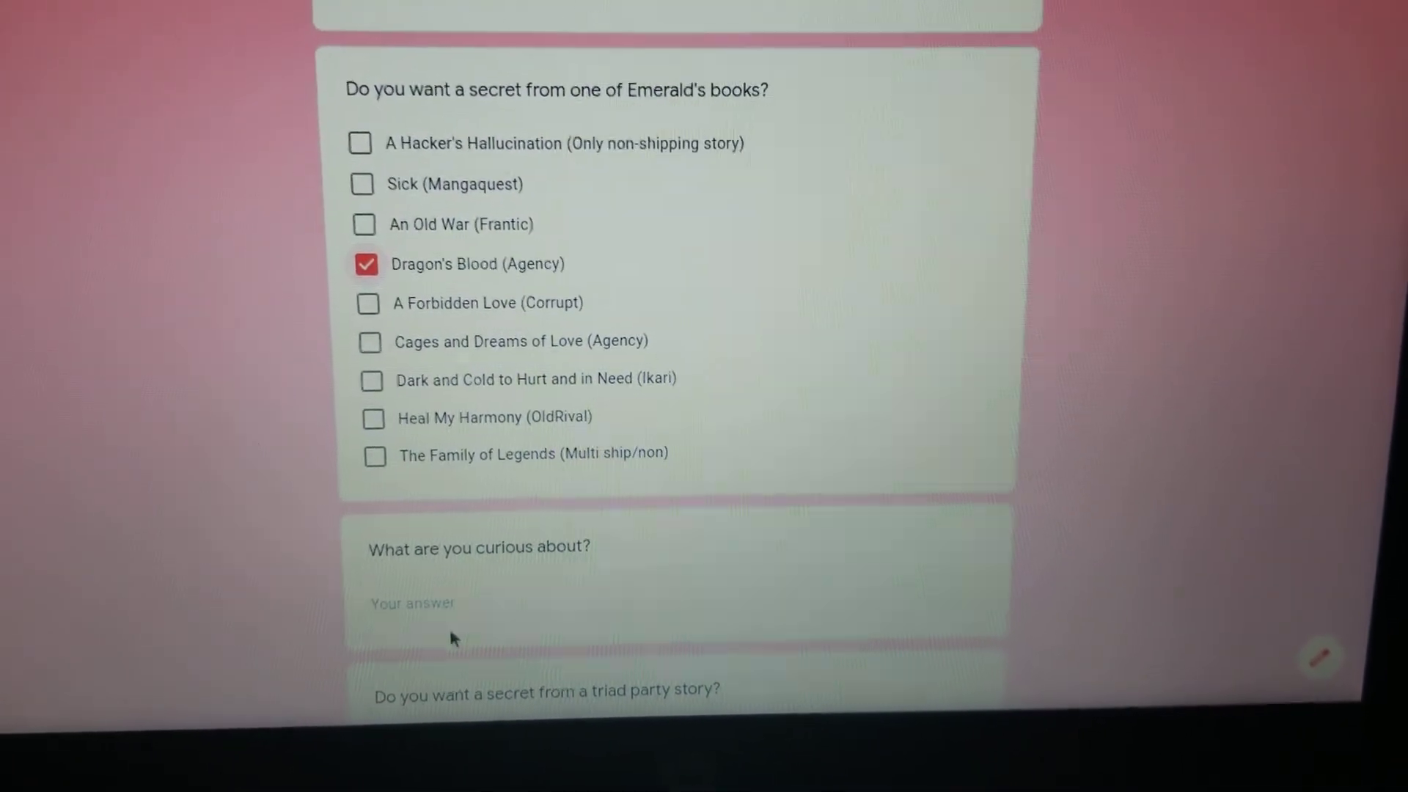
{"action": "left_click", "coordinate": [419, 595]}
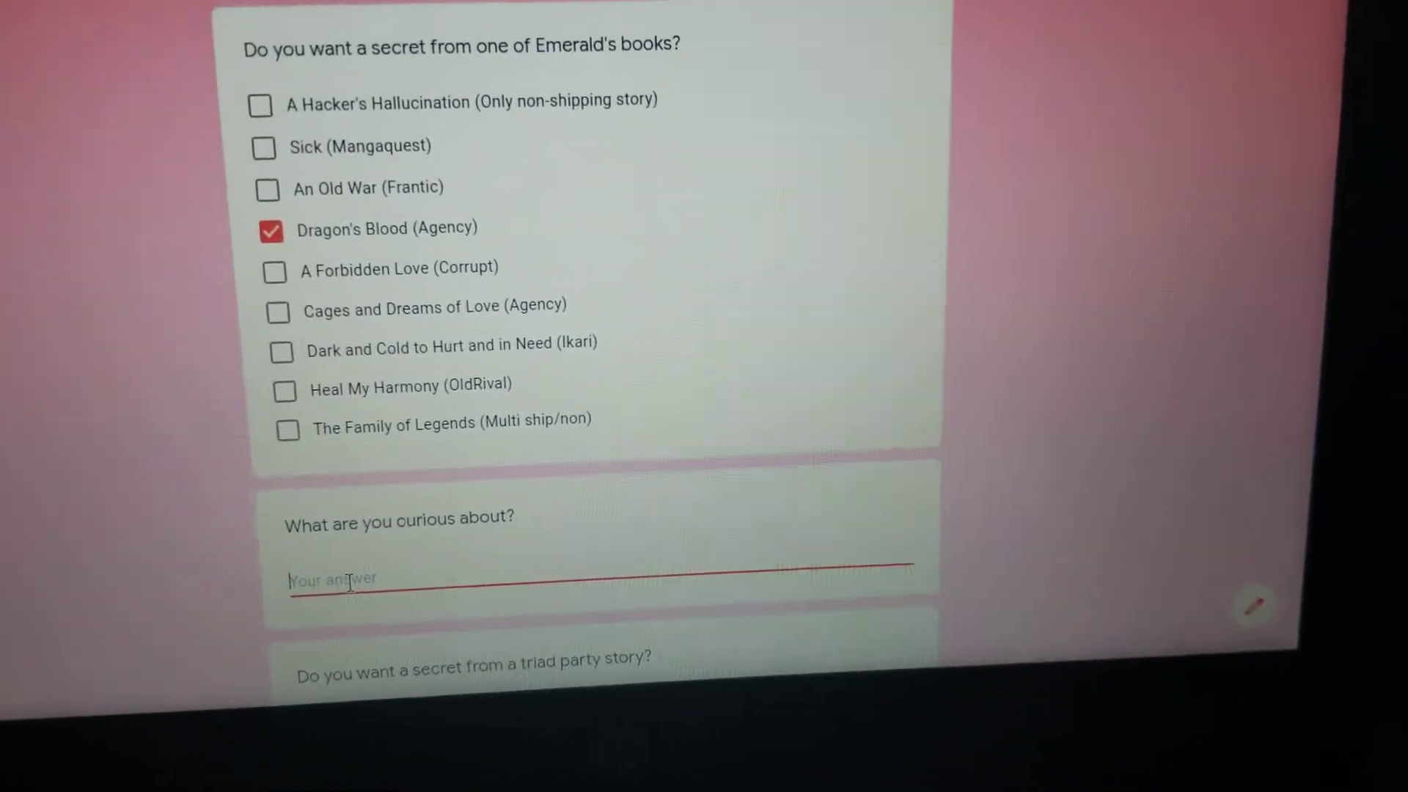
{"action": "type", "text": "Why "}
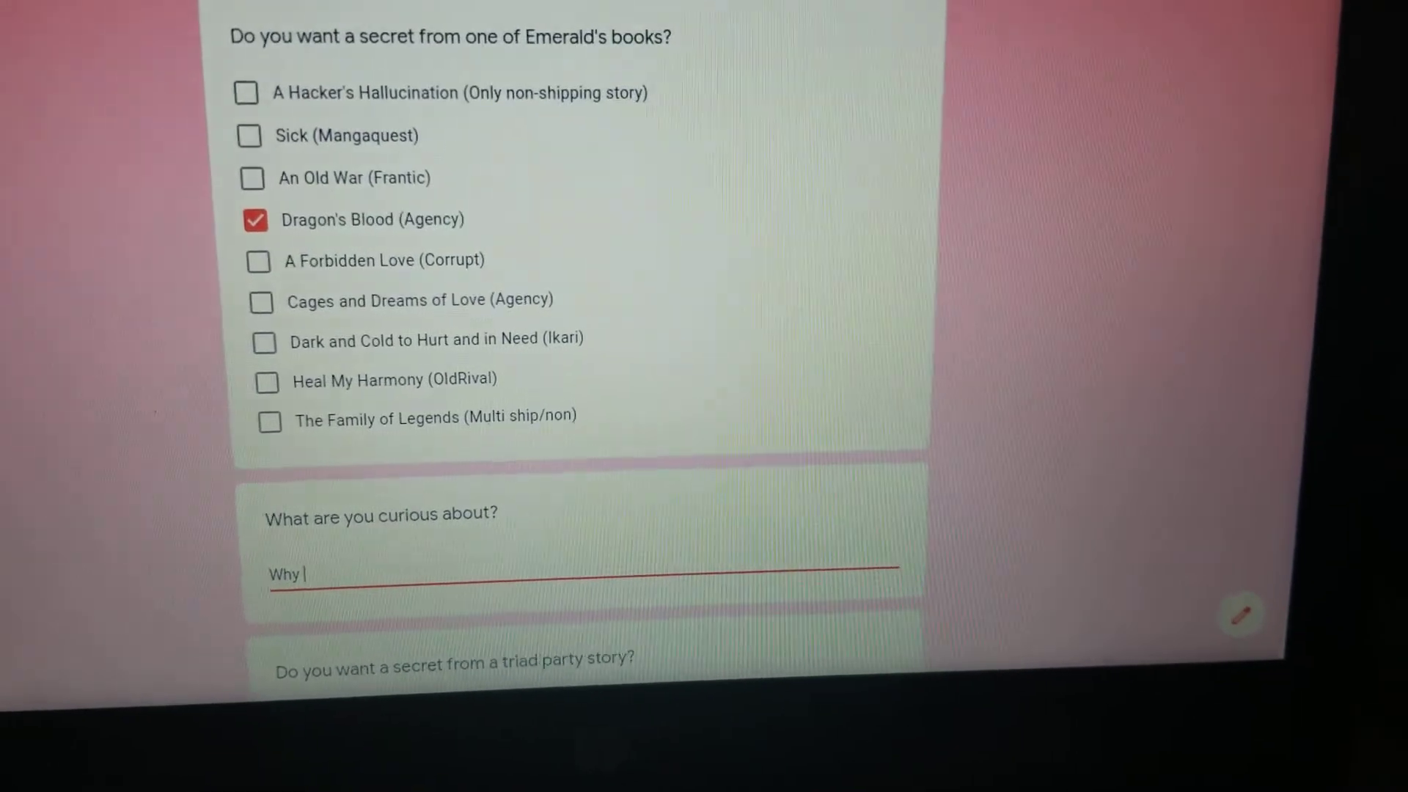
{"action": "type", "text": "didn"}
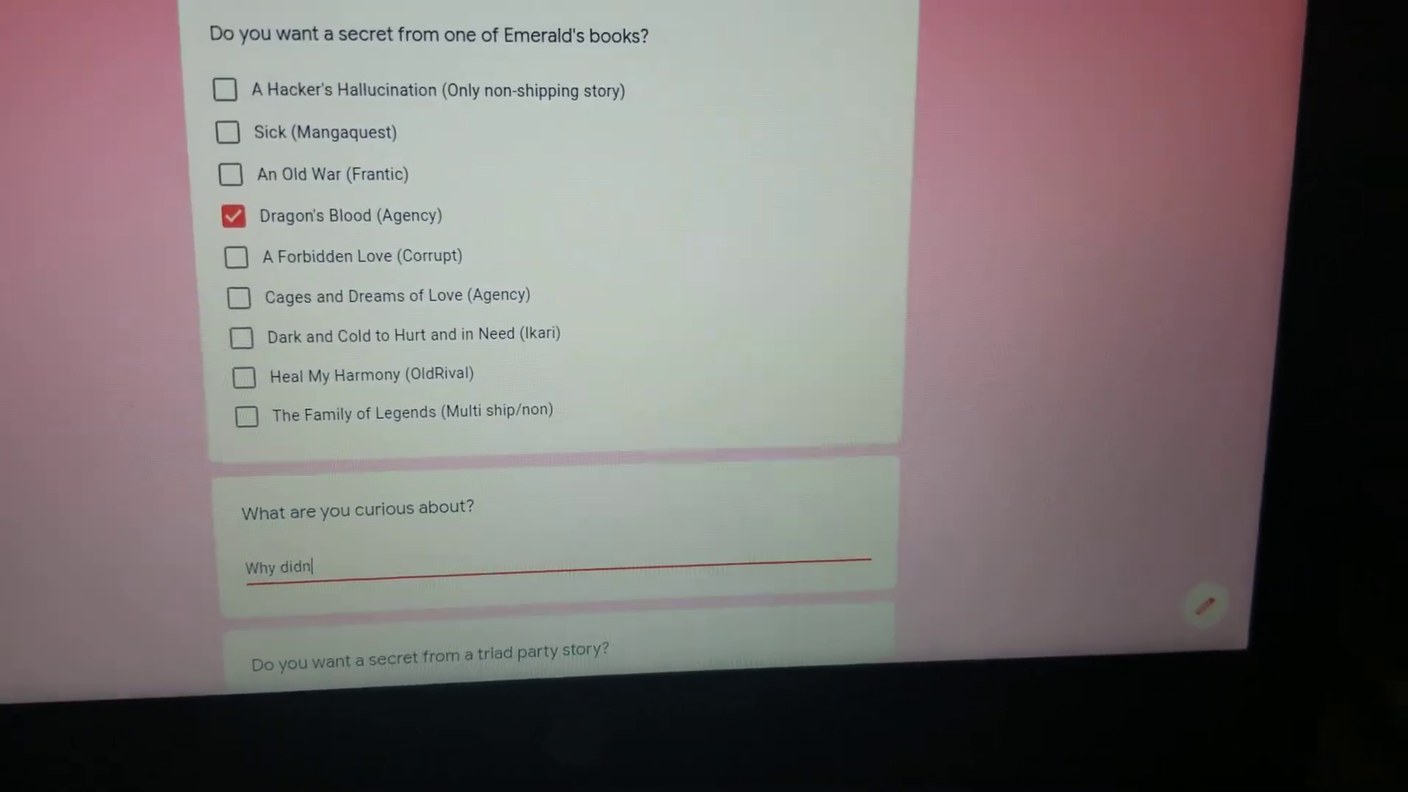
{"action": "type", "text": "'t the dr"}
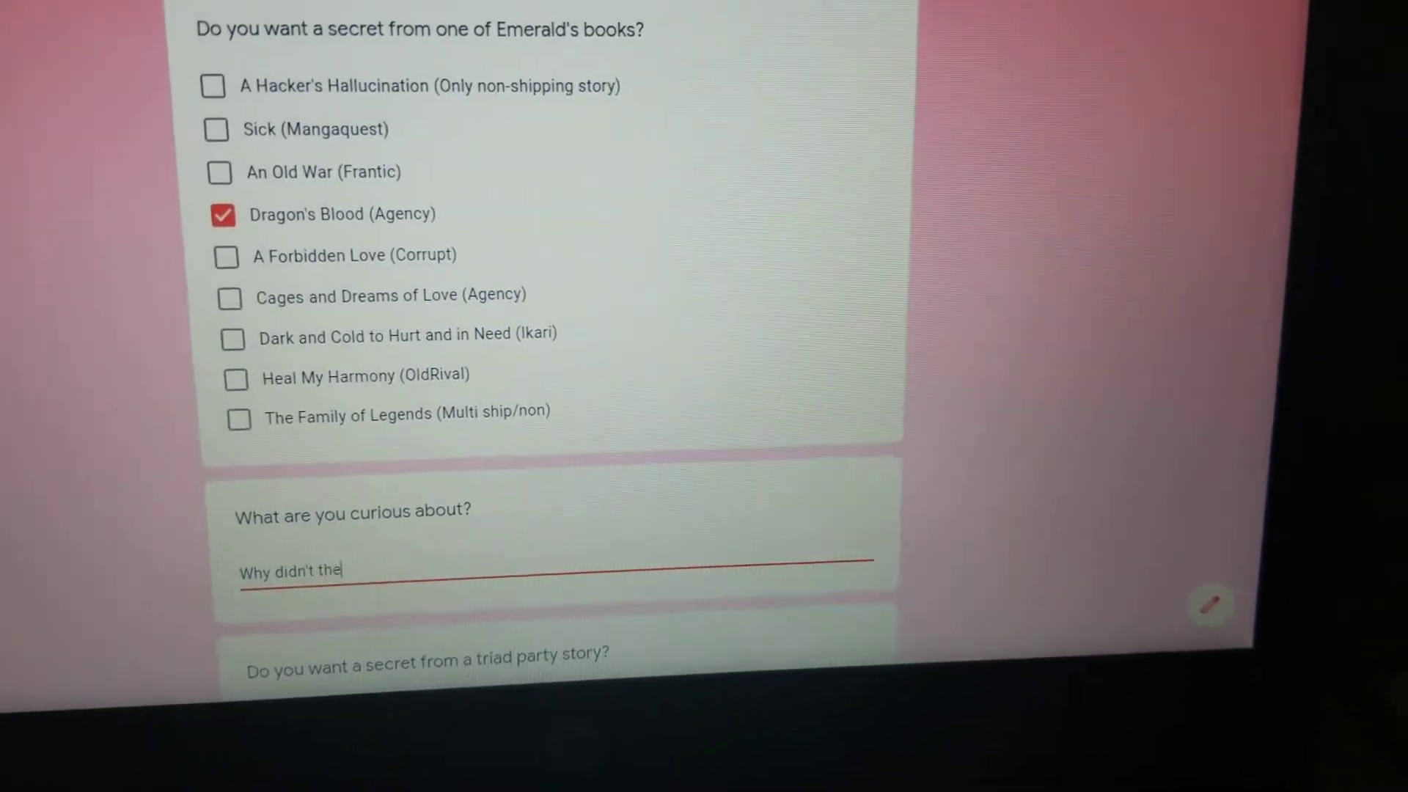
{"action": "type", "text": "ago"}
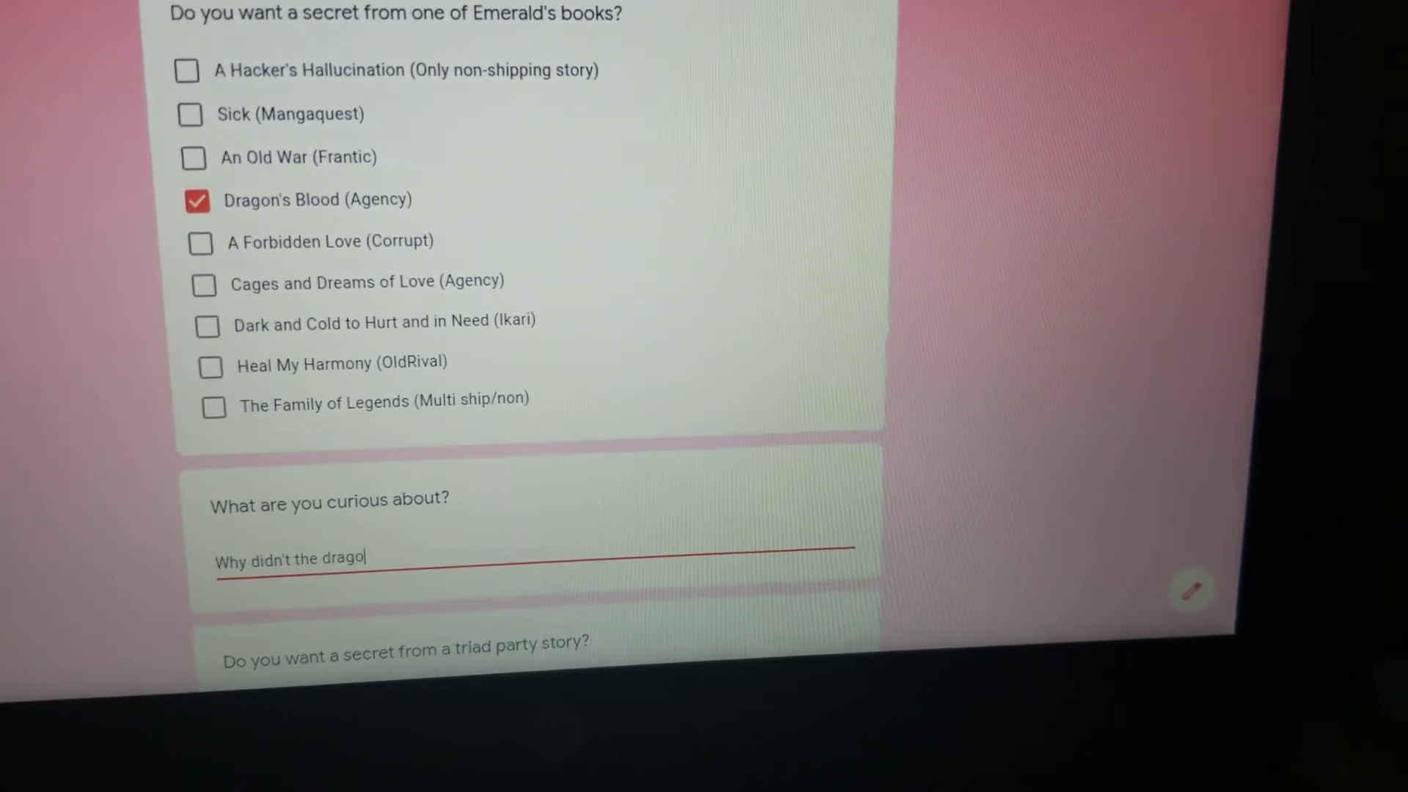
{"action": "type", "text": "n hur"}
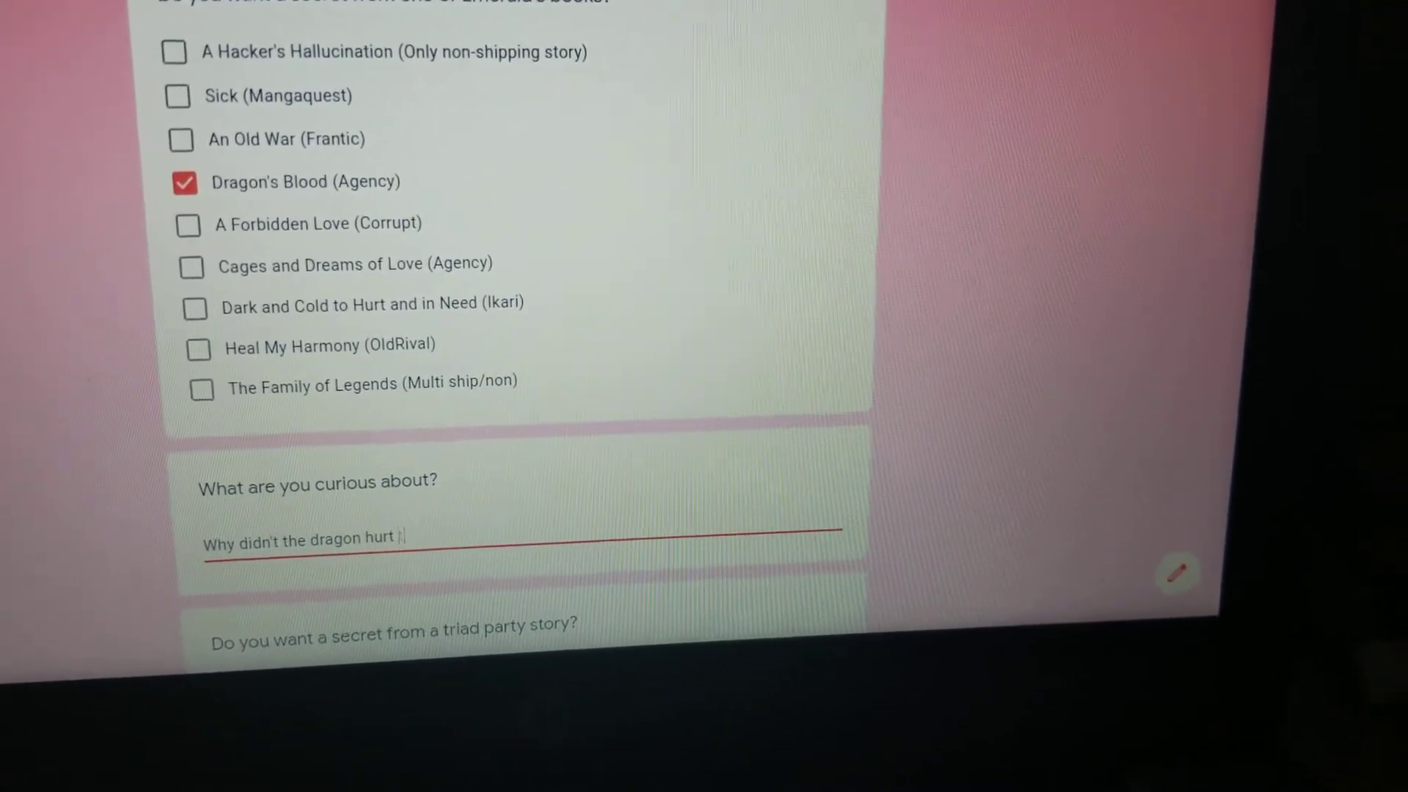
{"action": "type", "text": "t the boy"}
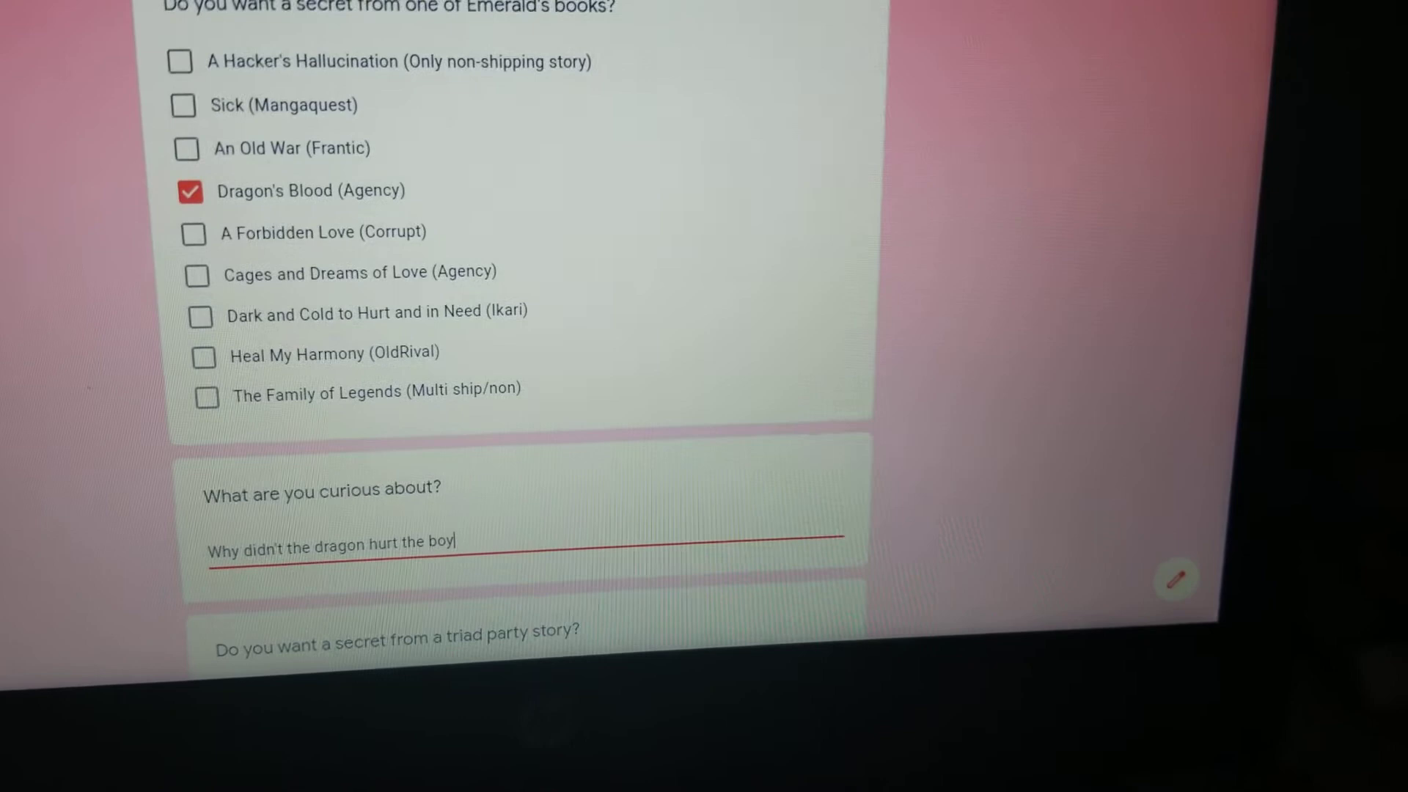
{"action": "type", "text": "?"}
{"action": "left_click", "coordinate": [75, 591]}
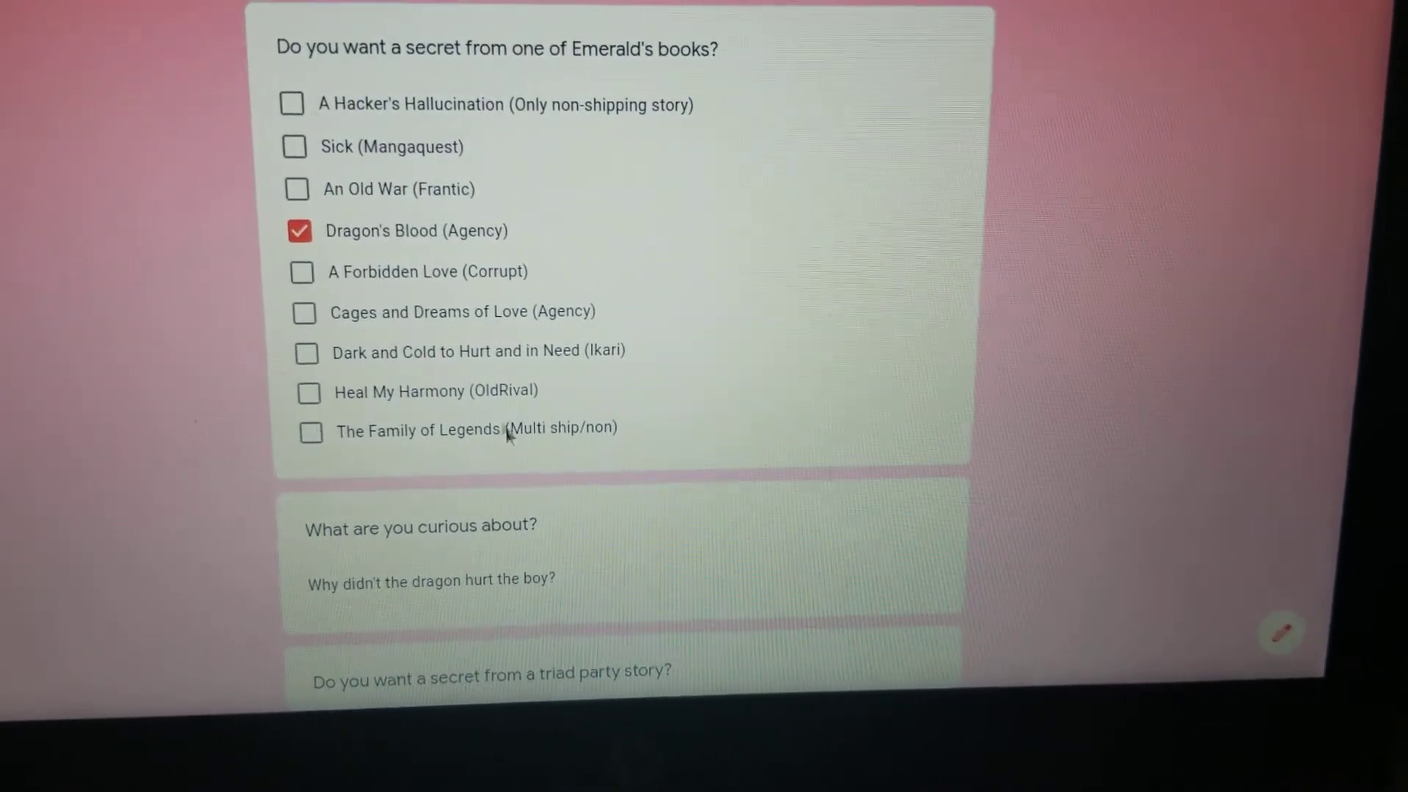
{"action": "left_click", "coordinate": [293, 218]}
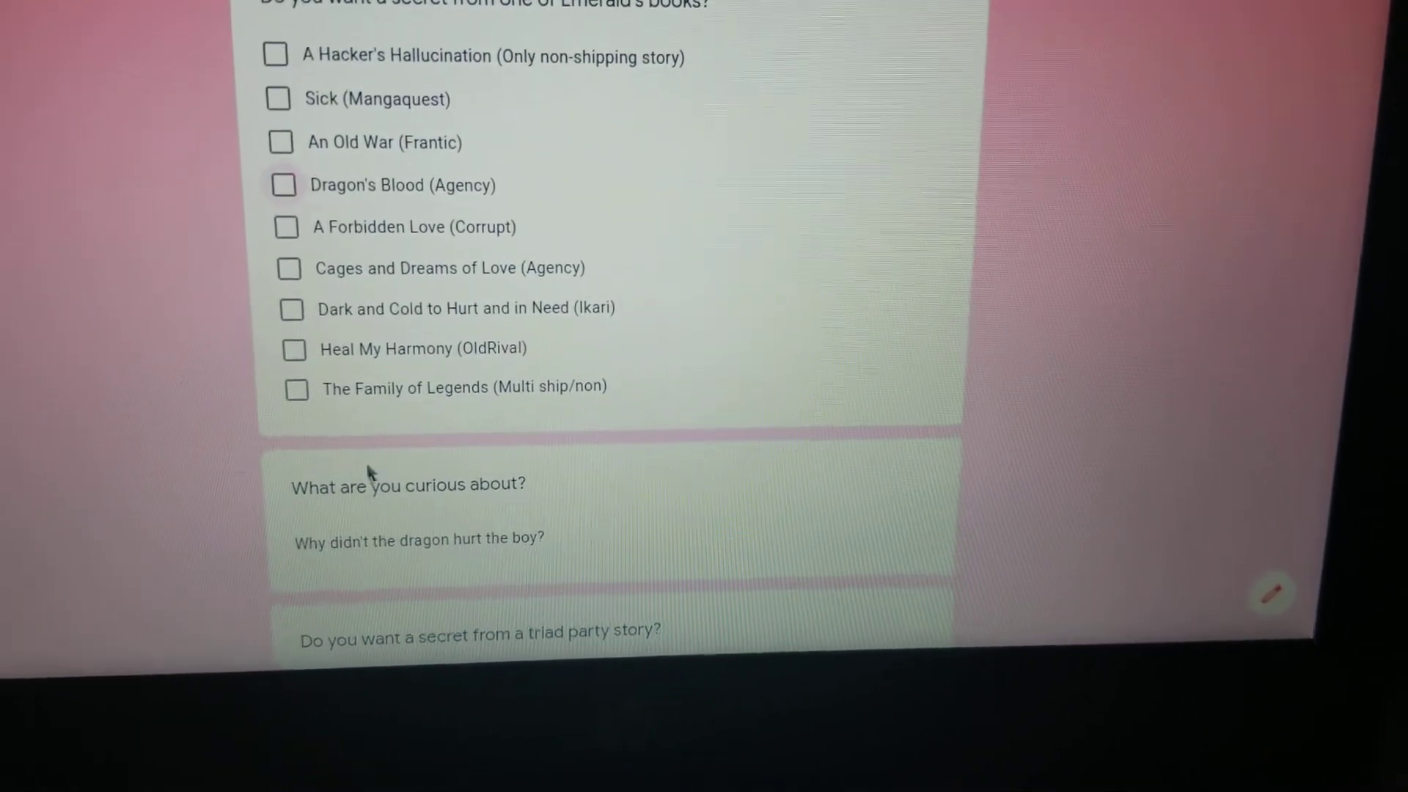
{"action": "key", "text": "ctrl+a"}
{"action": "key", "text": "BackSpace"}
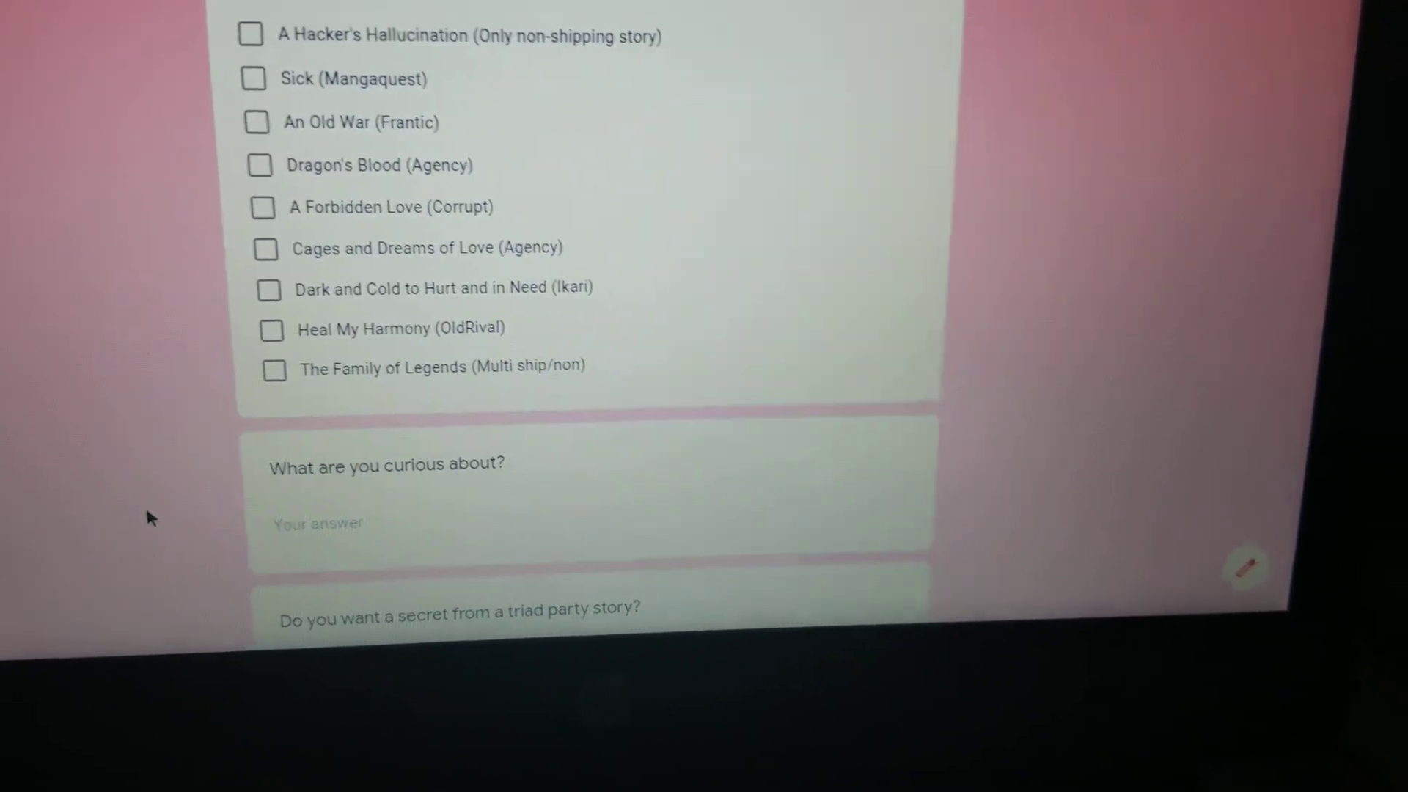
{"action": "scroll", "coordinate": [153, 508], "scroll_direction": "down", "scroll_amount": 5}
{"action": "scroll", "coordinate": [152, 503], "scroll_direction": "down", "scroll_amount": 5}
{"action": "scroll", "coordinate": [152, 505], "scroll_direction": "down", "scroll_amount": 1}
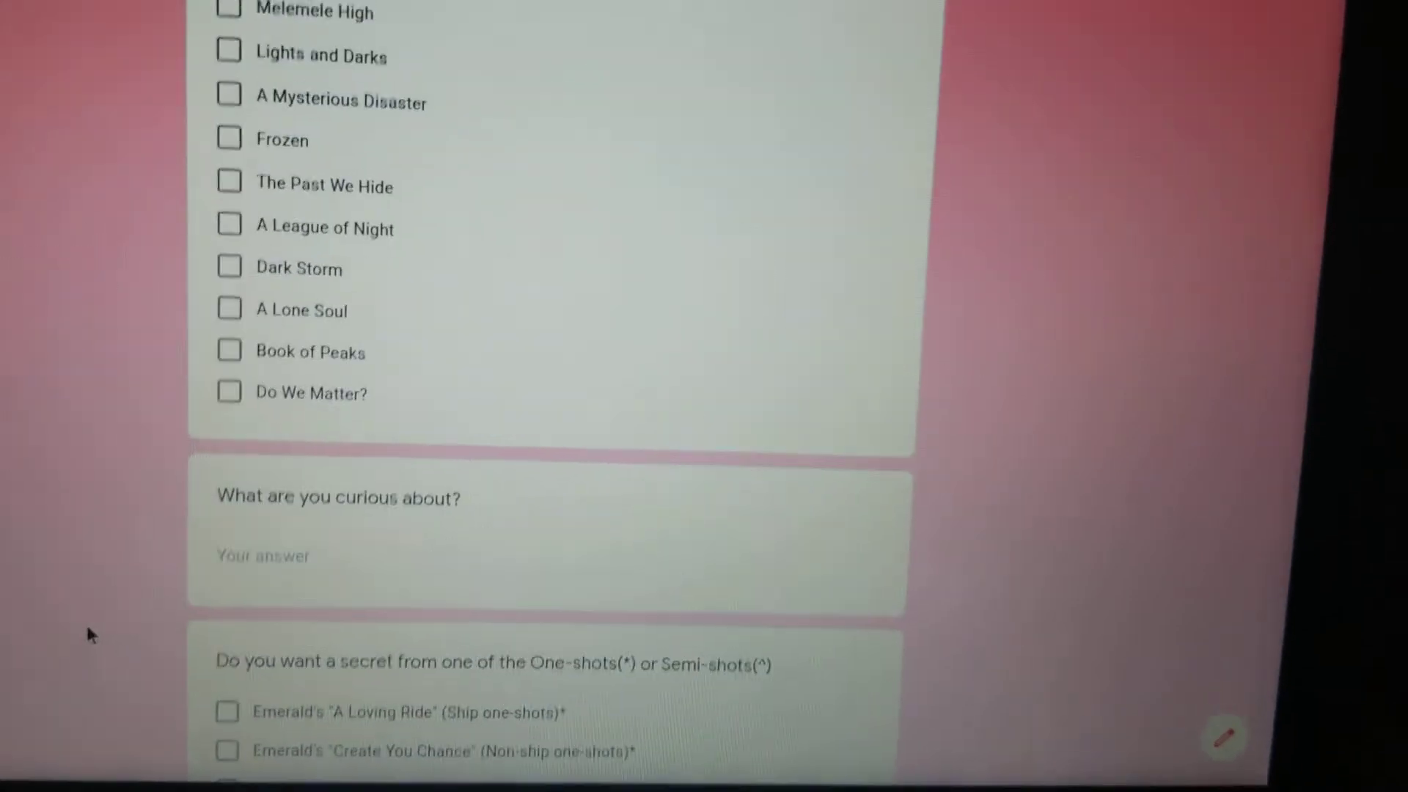
{"action": "scroll", "coordinate": [110, 660], "scroll_direction": "up", "scroll_amount": 2}
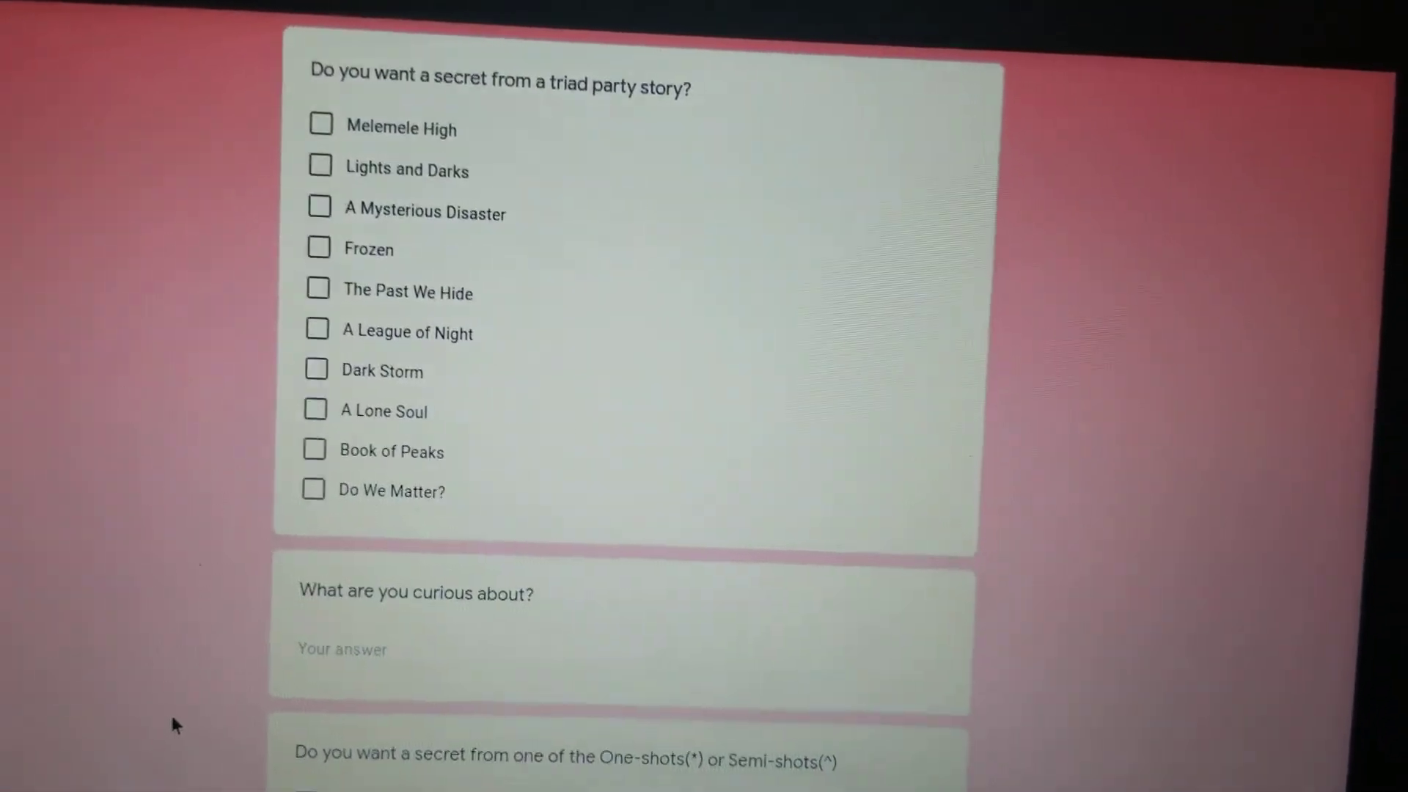
{"action": "scroll", "coordinate": [161, 706], "scroll_direction": "down", "scroll_amount": 1}
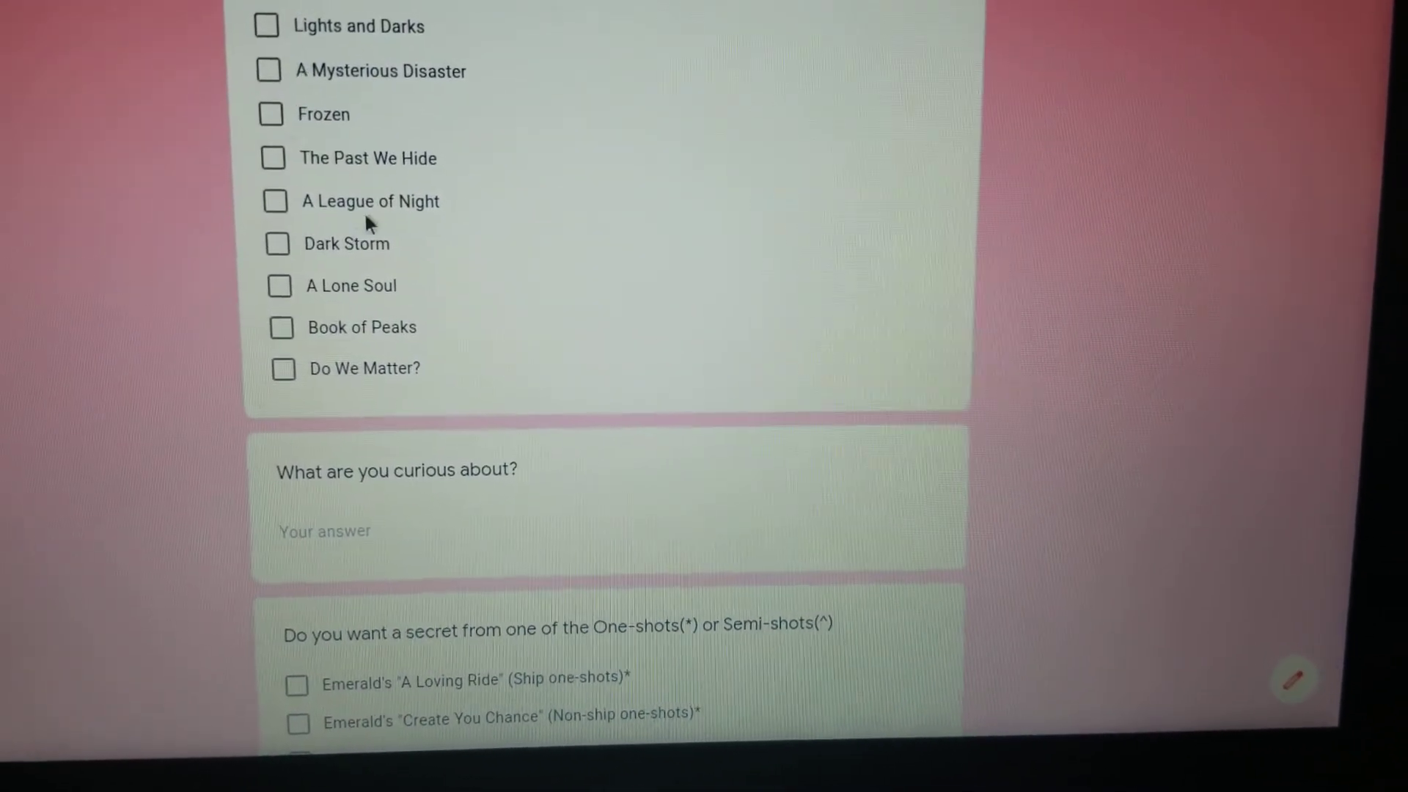
Step: Tick A Mysterious Disaster for 'Do you want a secret from a triad party story?'
{"action": "left_click", "coordinate": [335, 62]}
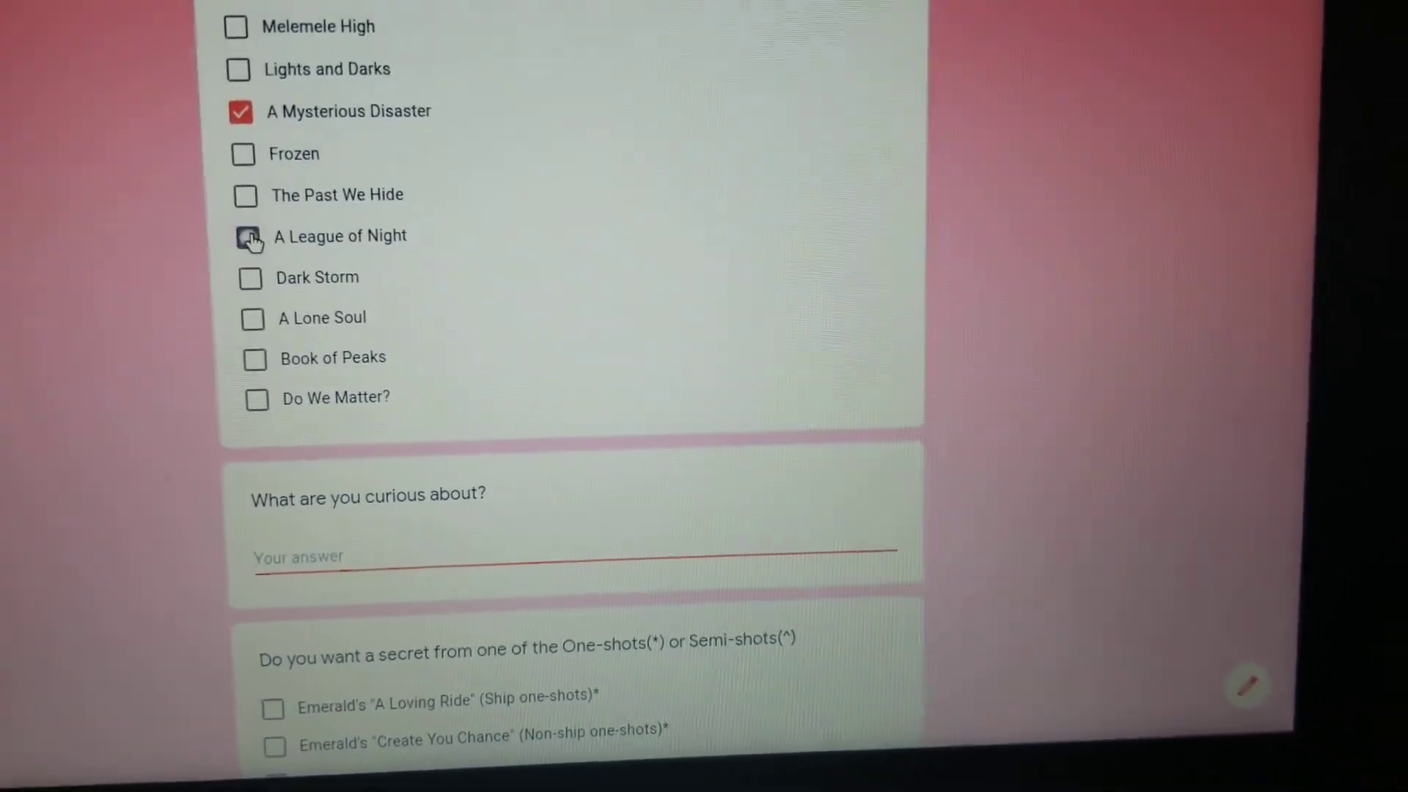
Step: Tick A League of Night, Melemele High, The Past We Hide and Book of Peaks, then untick the last two
{"action": "left_click", "coordinate": [250, 238]}
{"action": "left_click", "coordinate": [297, 558]}
{"action": "type", "text": "M"}
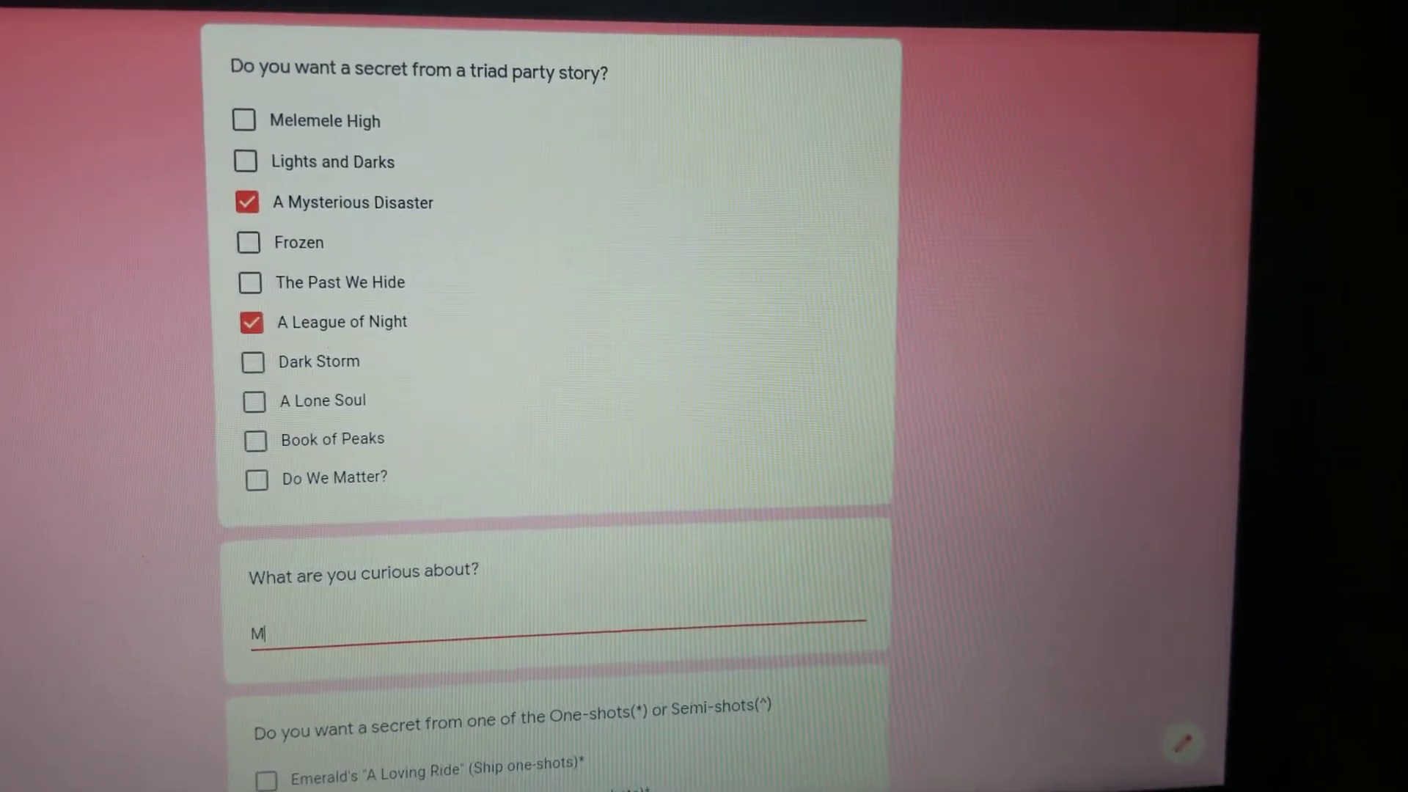
{"action": "type", "text": "D"}
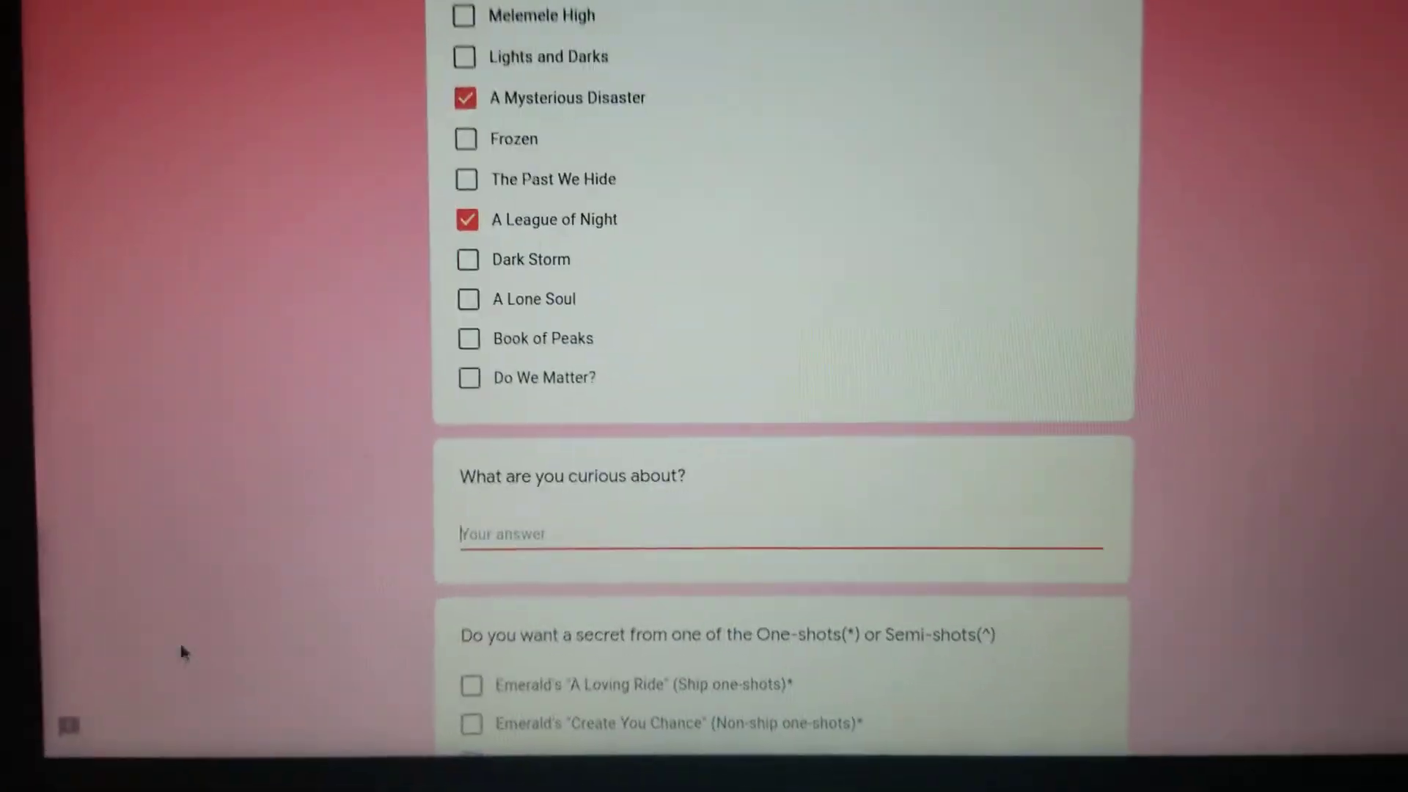
{"action": "scroll", "coordinate": [144, 590], "scroll_direction": "up", "scroll_amount": 2}
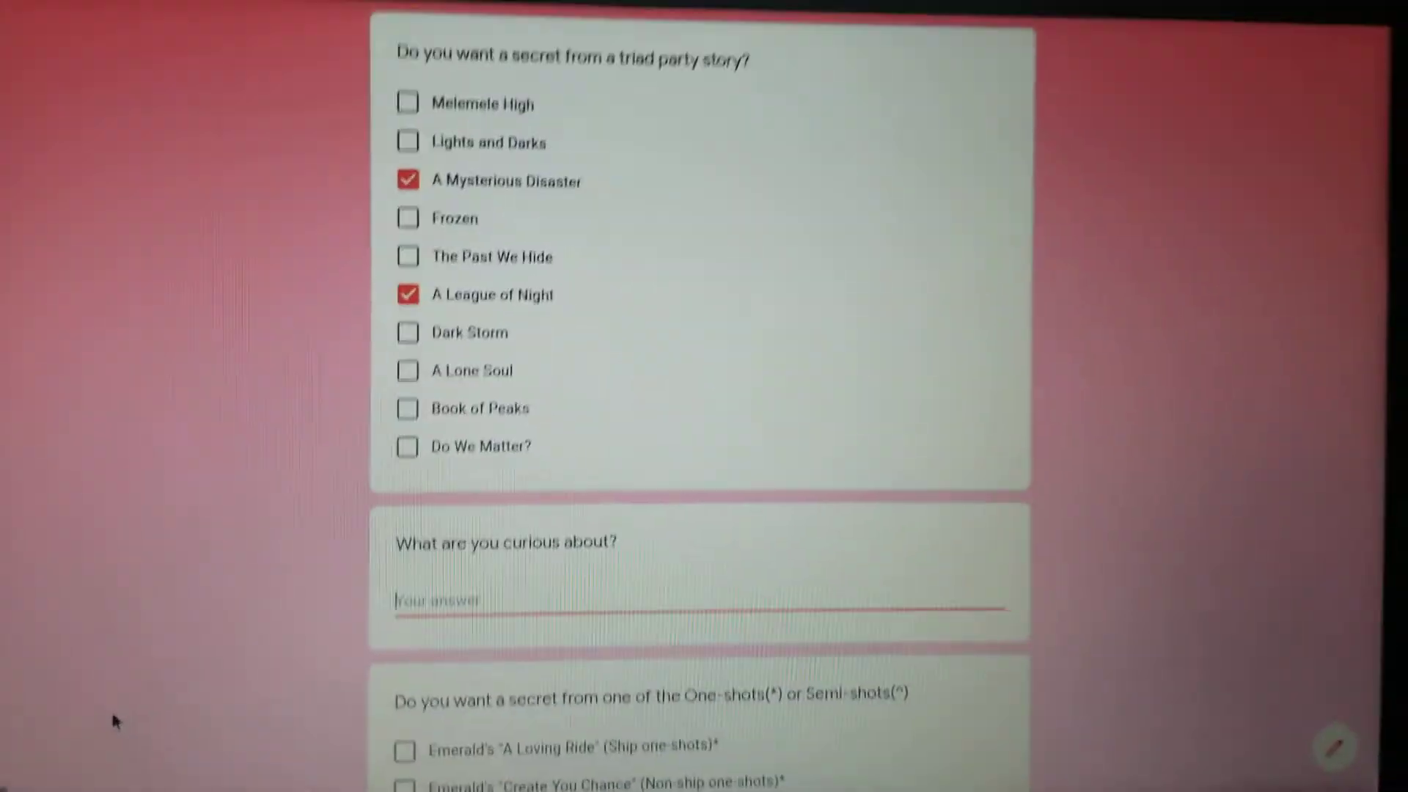
{"action": "left_click", "coordinate": [466, 110]}
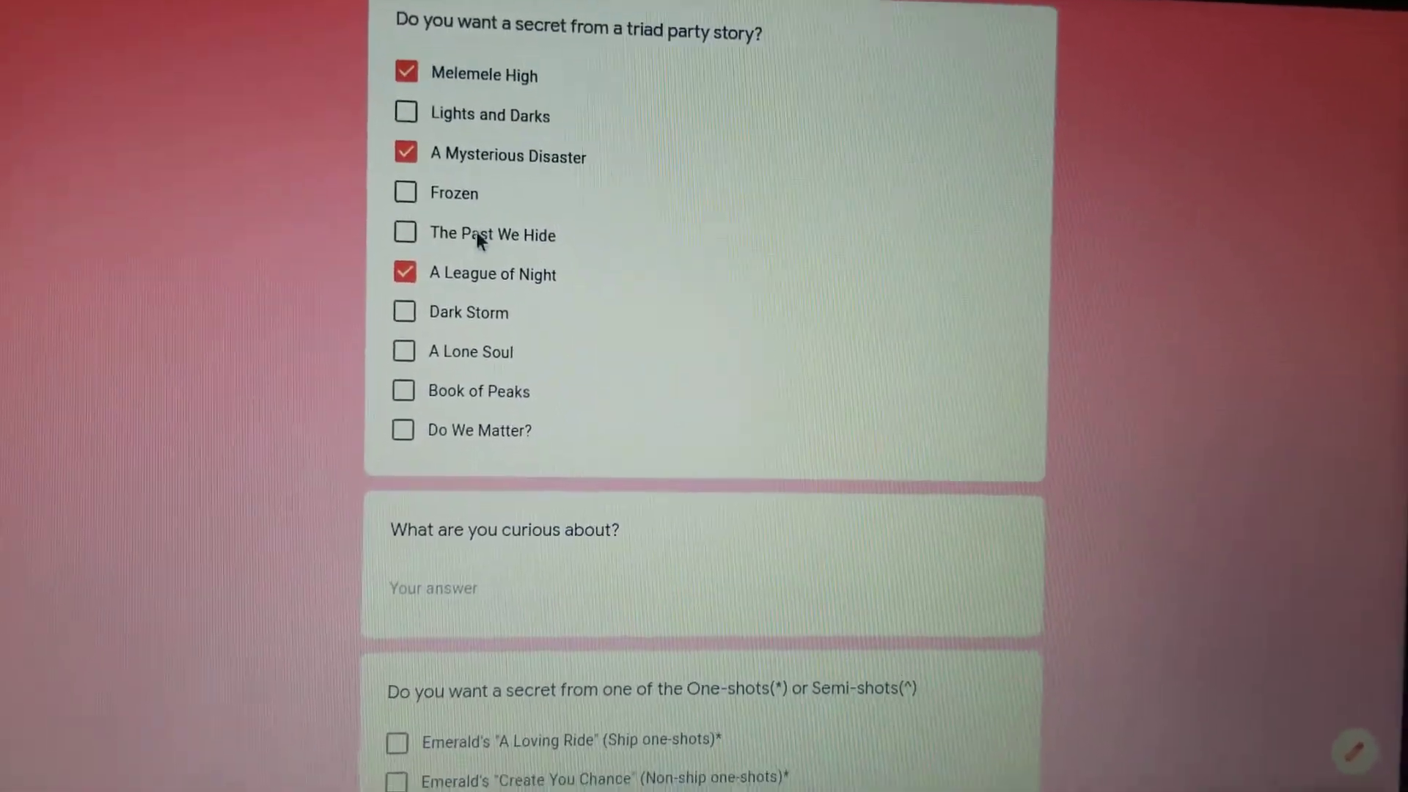
{"action": "left_click", "coordinate": [479, 261]}
{"action": "left_click", "coordinate": [481, 416]}
{"action": "scroll", "coordinate": [481, 416], "scroll_direction": "down", "scroll_amount": 1}
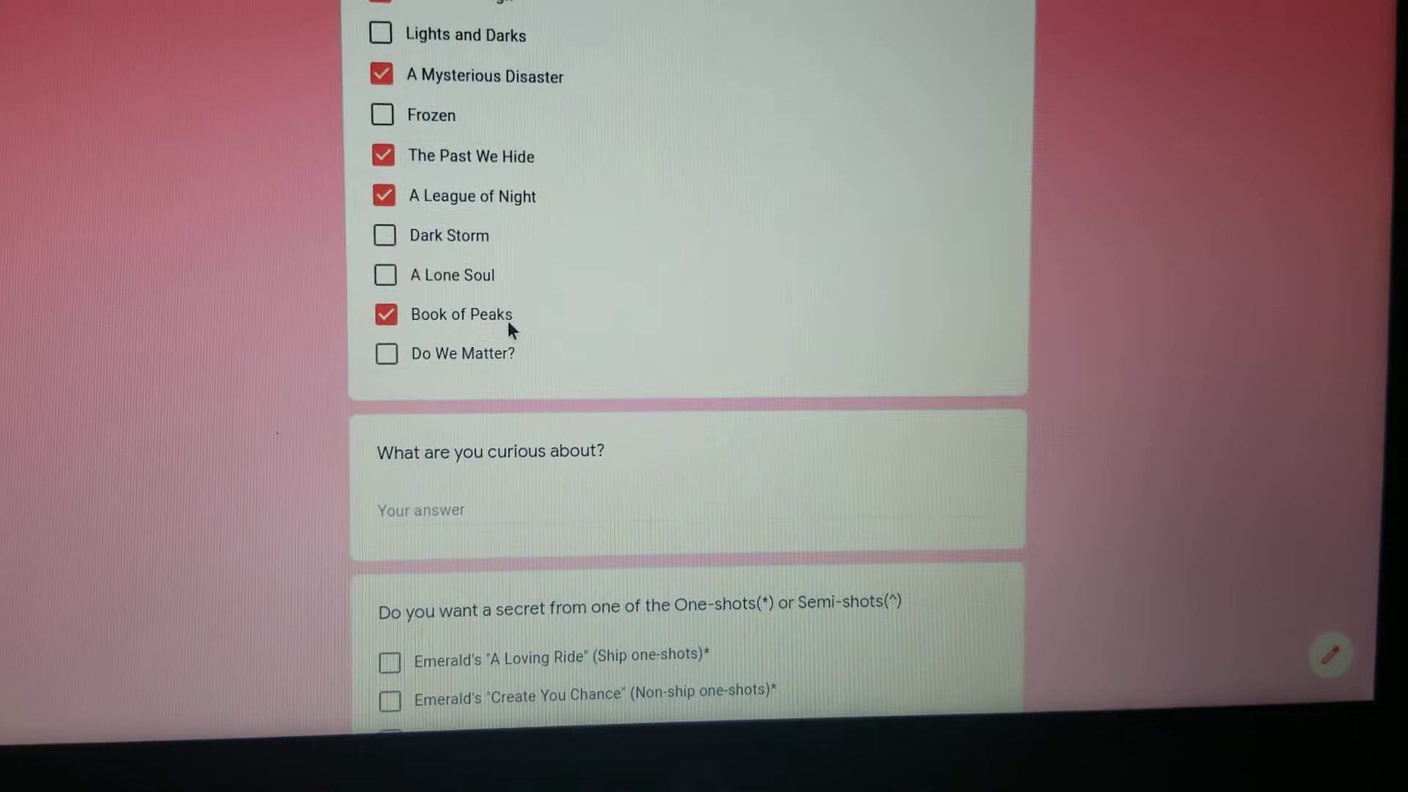
{"action": "left_click", "coordinate": [505, 317]}
{"action": "left_click", "coordinate": [447, 151]}
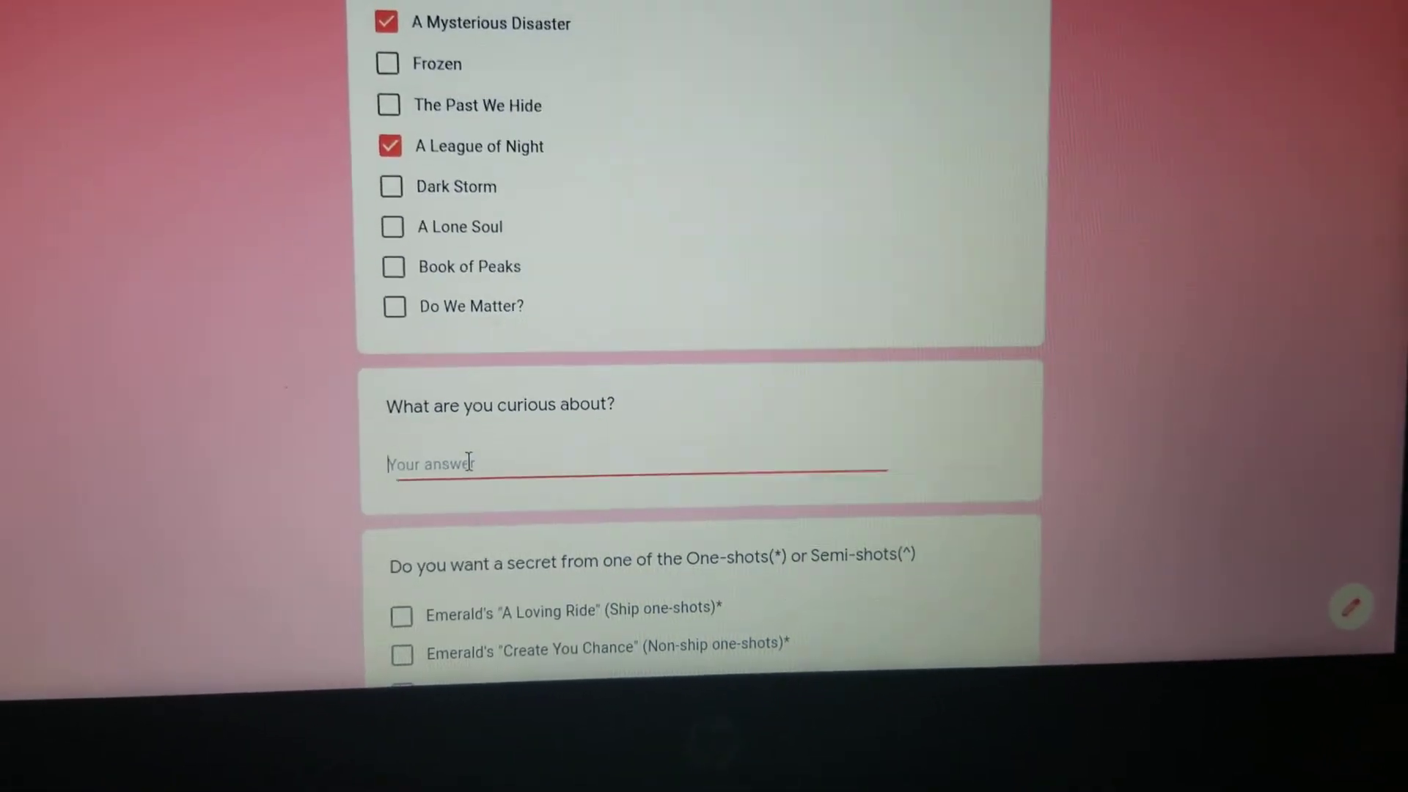
Step: Type and erase a trial curiosity answer, then untick A League of Night
{"action": "left_click", "coordinate": [469, 462]}
{"action": "type", "text": "A"}
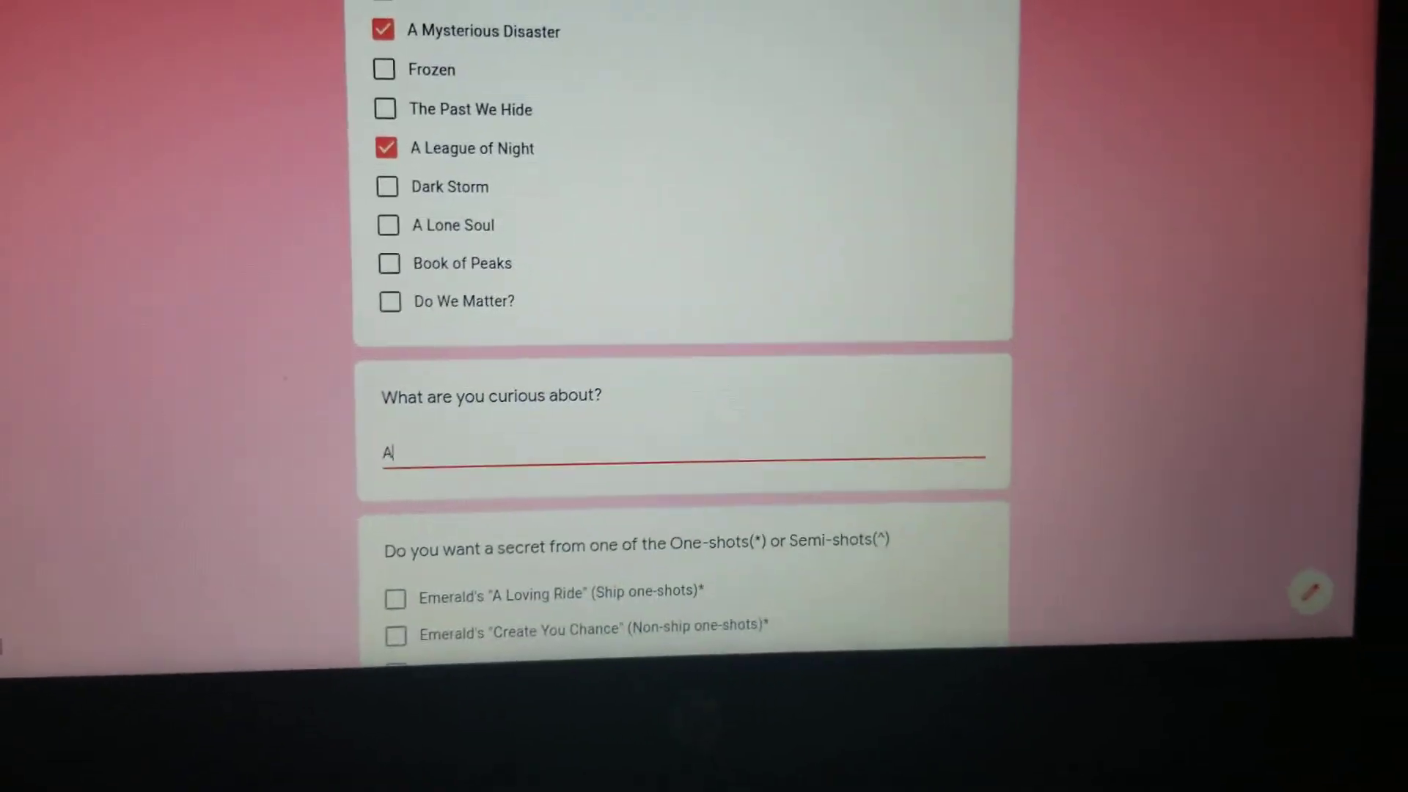
{"action": "type", "text": "Lon"}
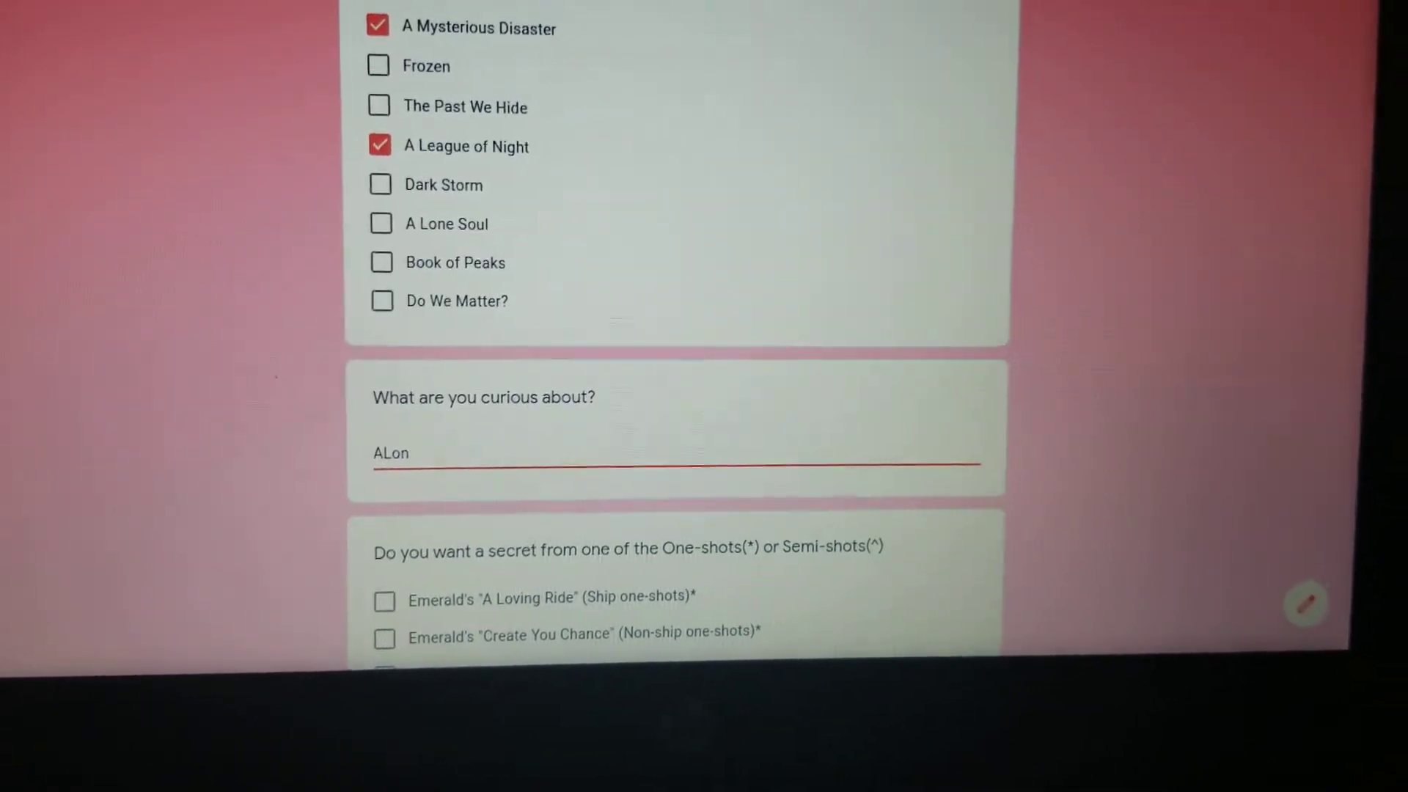
{"action": "key", "text": "BackSpace"}
{"action": "type", "text": "N"}
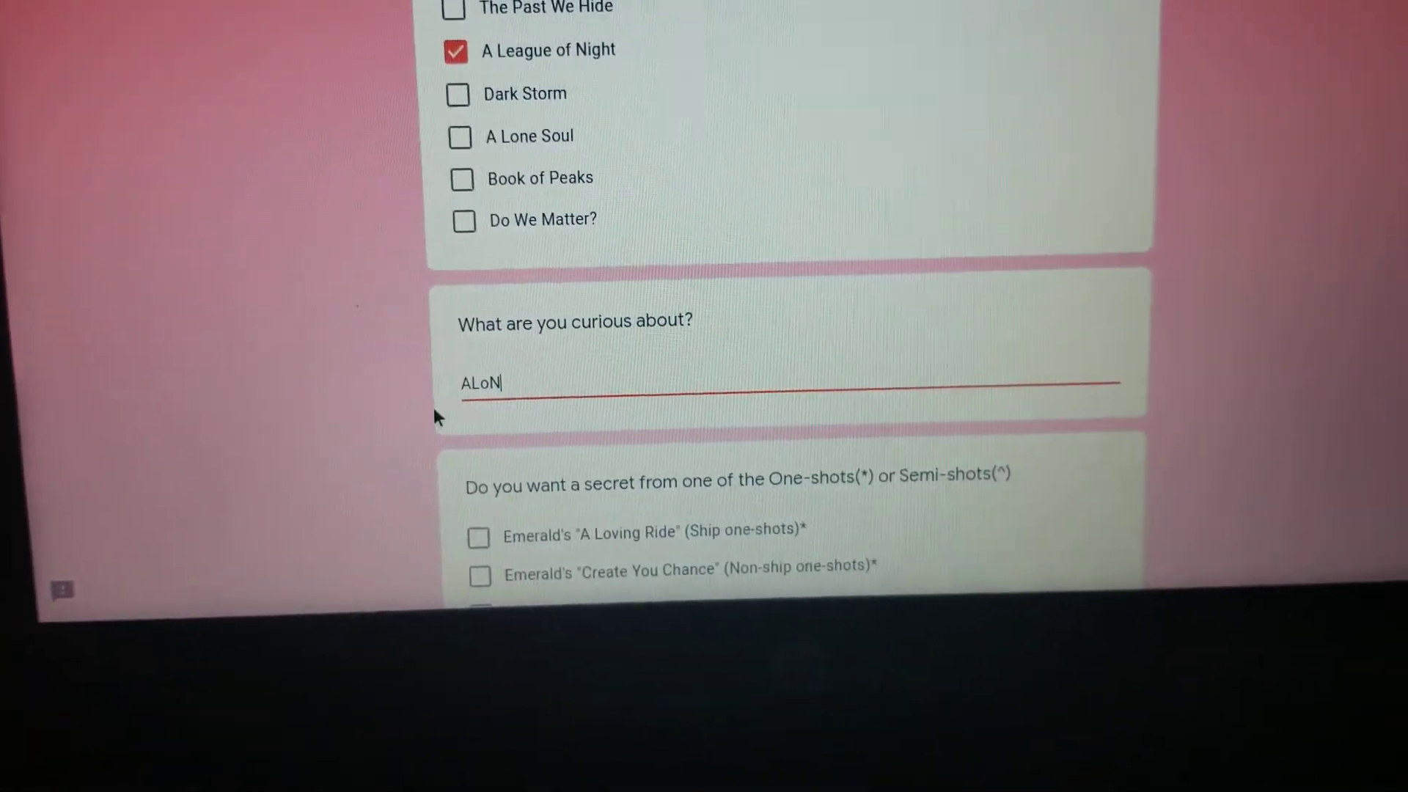
{"action": "key", "text": "Return"}
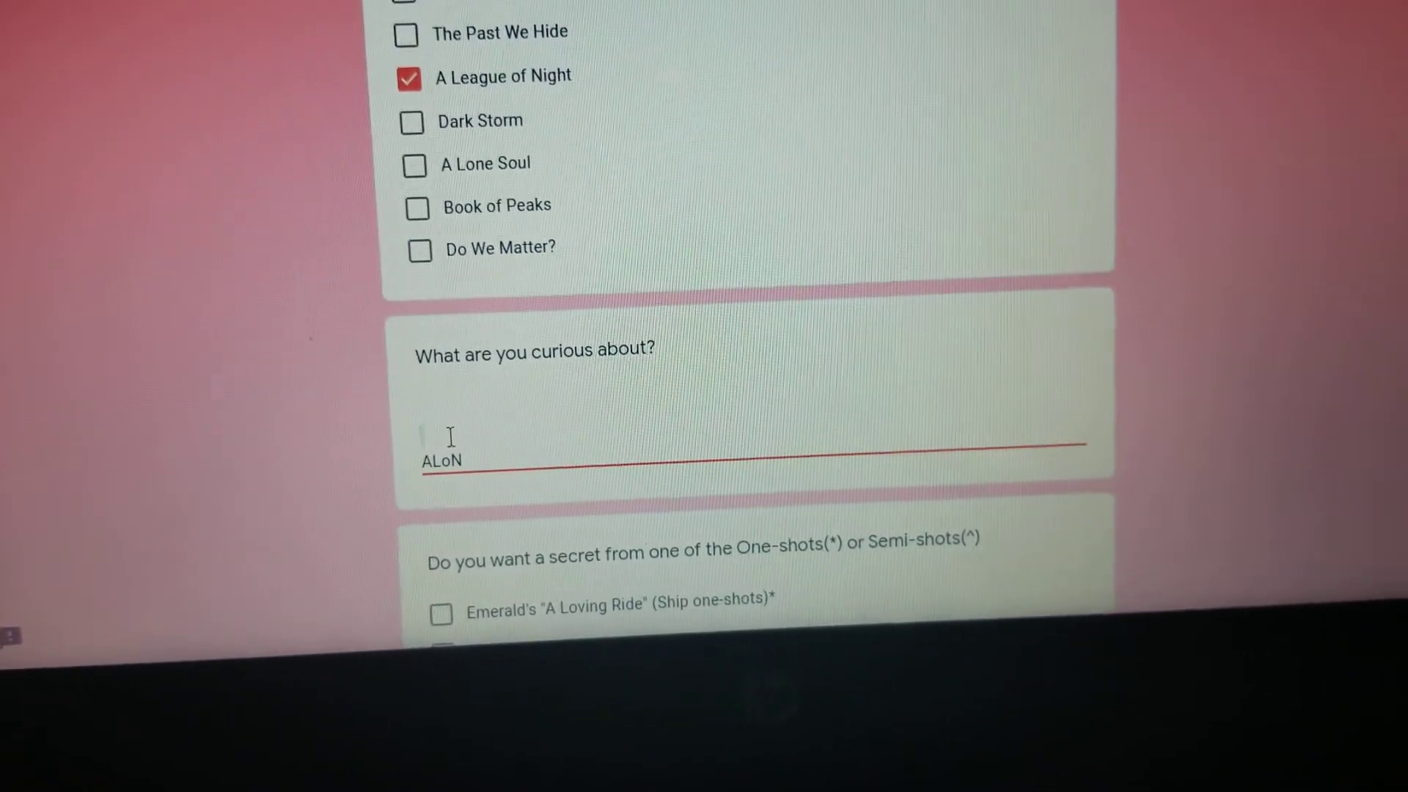
{"action": "key", "text": "BackSpace"}
{"action": "key", "text": "BackSpace"}
{"action": "key", "text": "BackSpace"}
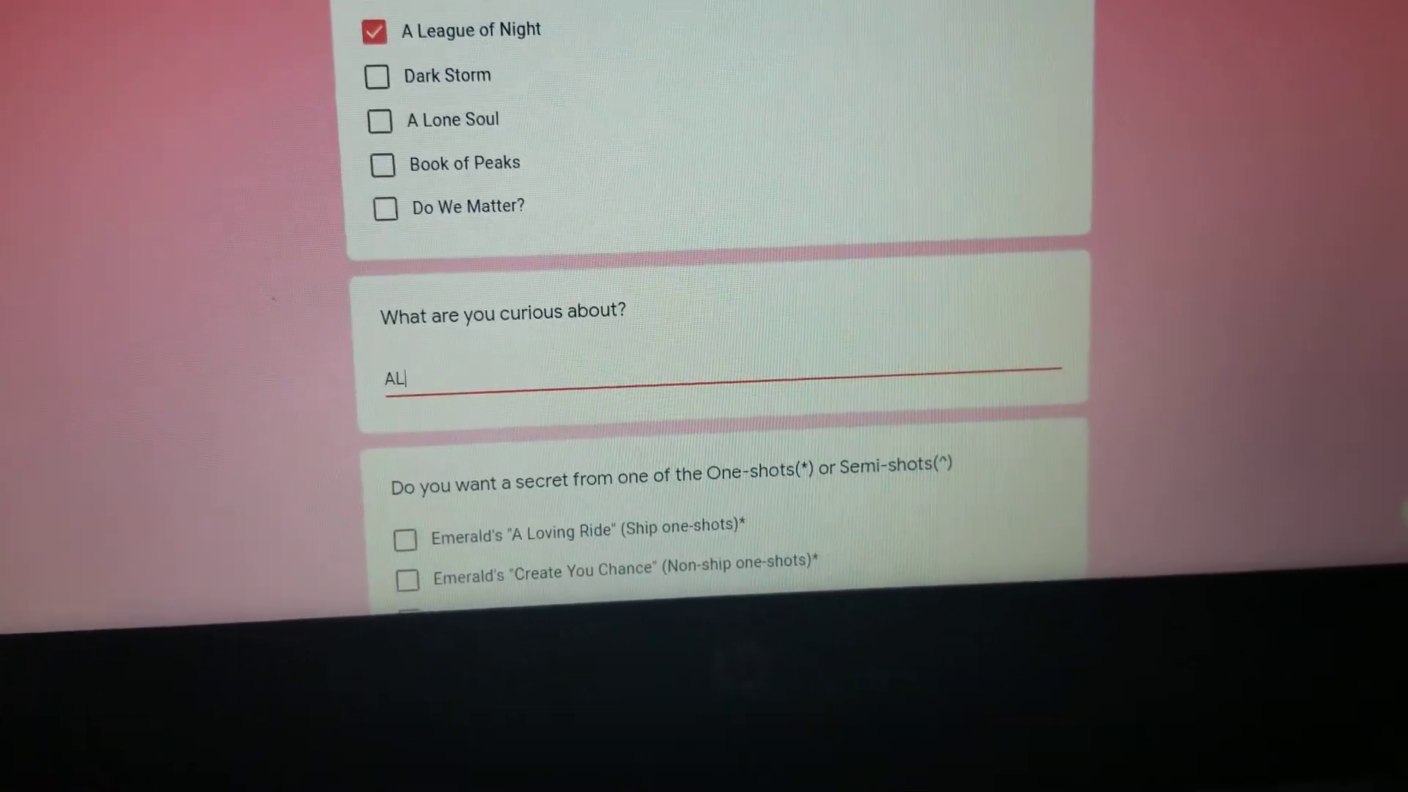
{"action": "key", "text": "BackSpace"}
{"action": "key", "text": "BackSpace"}
{"action": "left_click", "coordinate": [144, 382]}
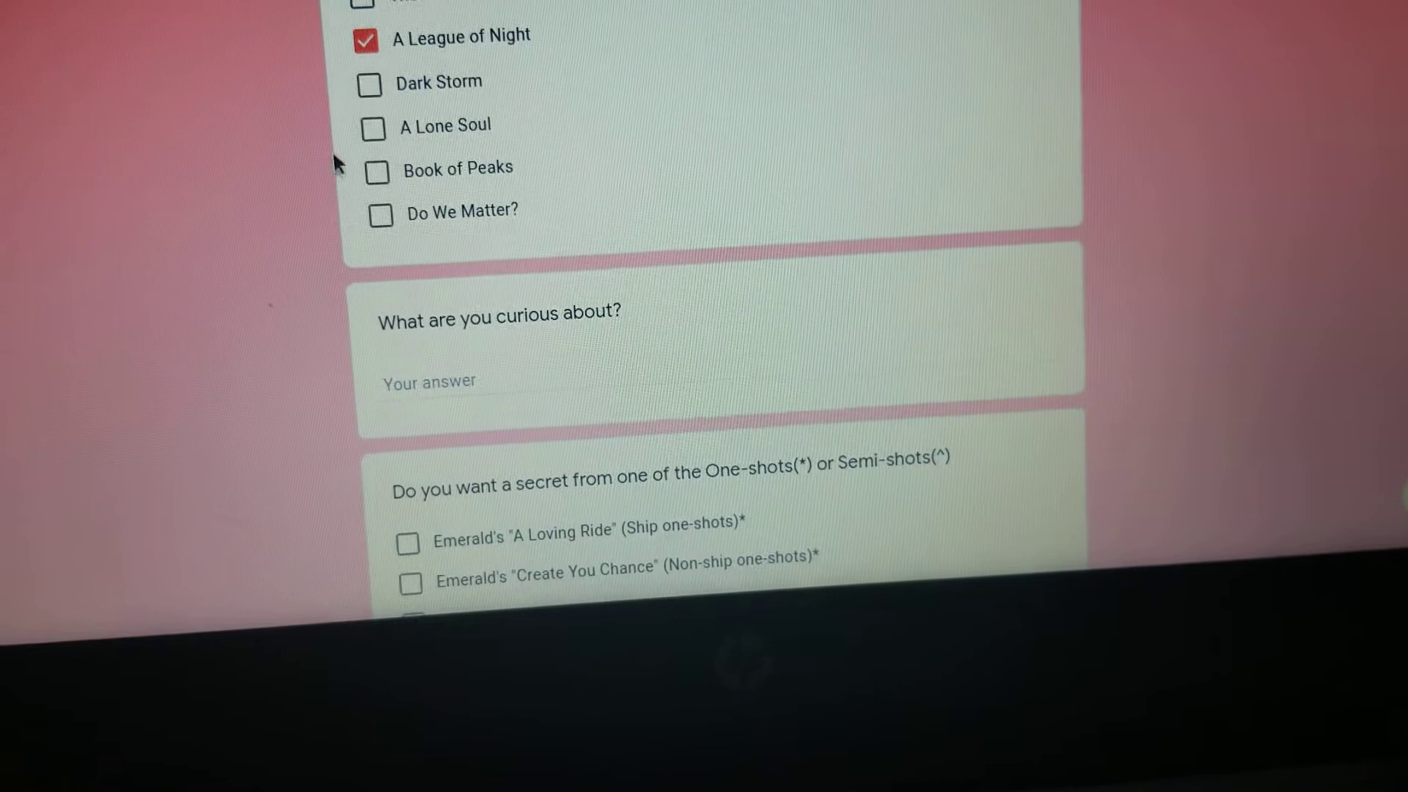
{"action": "left_click", "coordinate": [367, 42]}
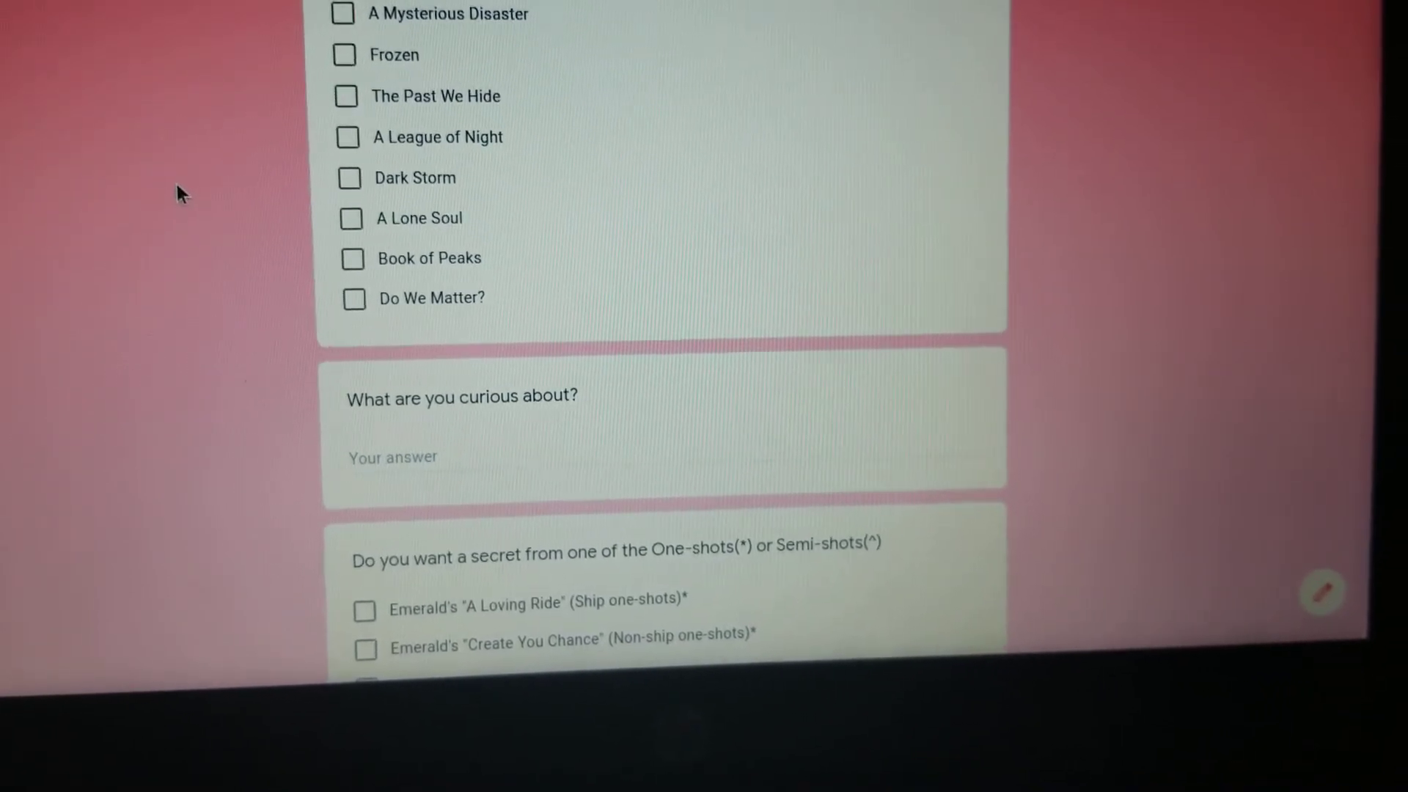
{"action": "scroll", "coordinate": [206, 219], "scroll_direction": "down", "scroll_amount": 5}
{"action": "scroll", "coordinate": [192, 215], "scroll_direction": "down", "scroll_amount": 3}
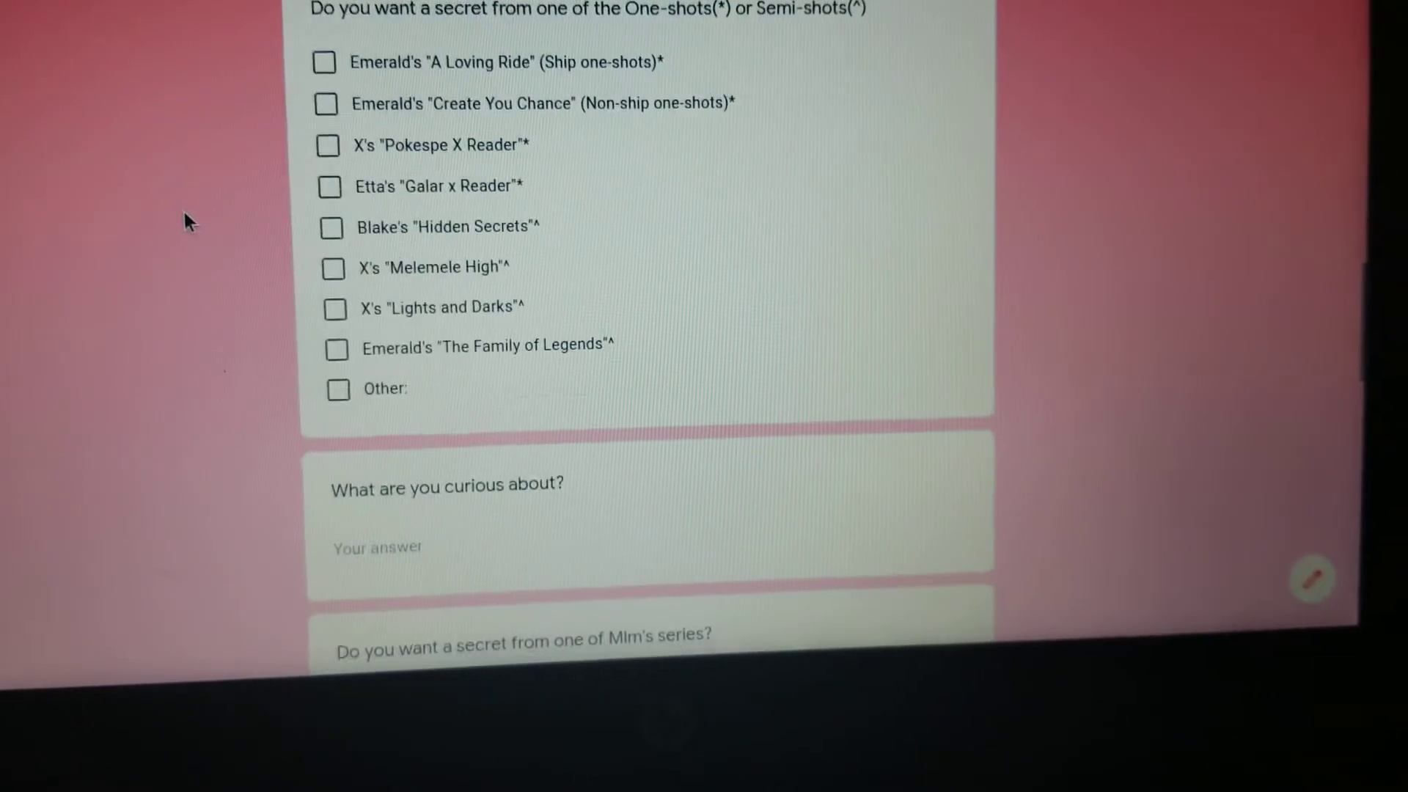
{"action": "scroll", "coordinate": [183, 209], "scroll_direction": "down", "scroll_amount": 2}
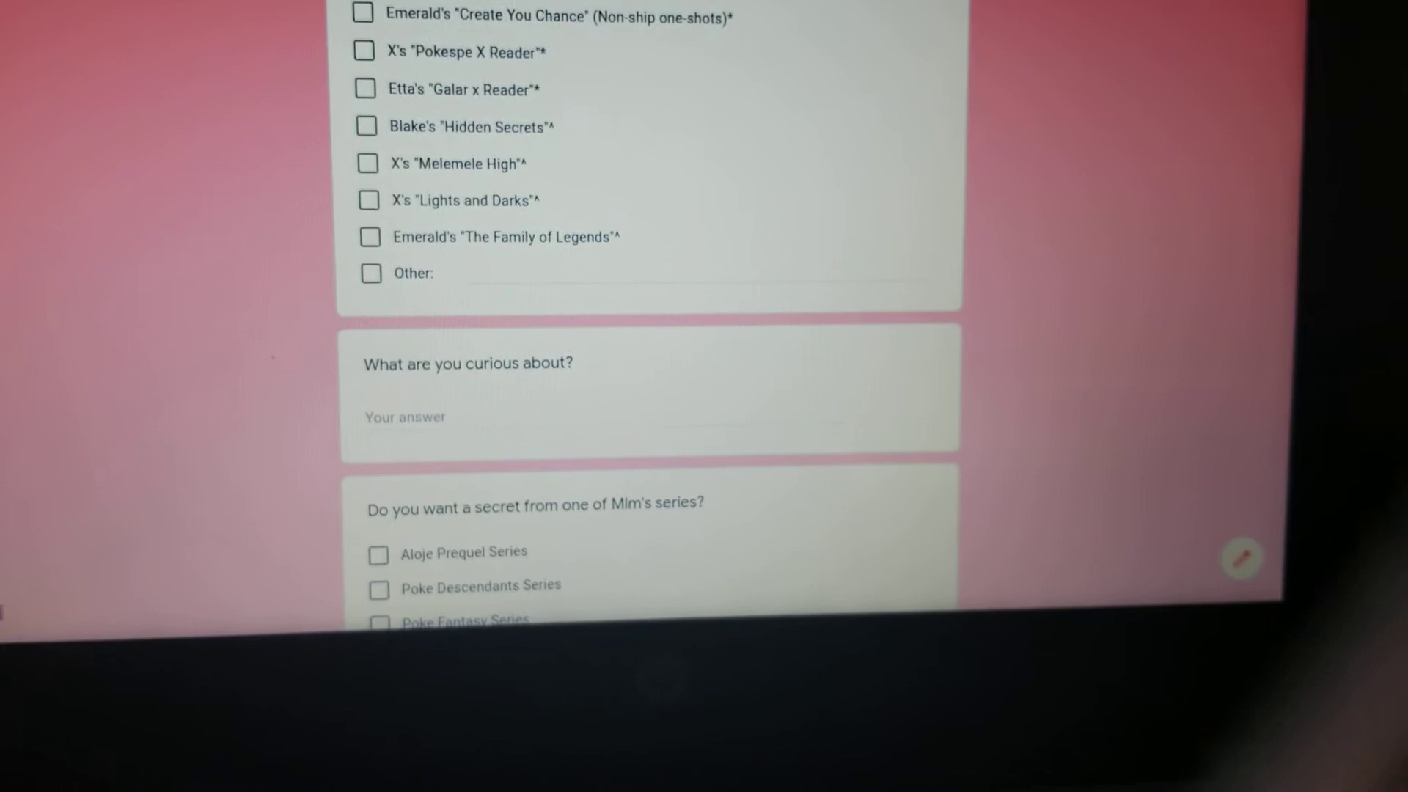
{"action": "scroll", "coordinate": [193, 126], "scroll_direction": "down", "scroll_amount": 4}
{"action": "scroll", "coordinate": [190, 118], "scroll_direction": "down", "scroll_amount": 4}
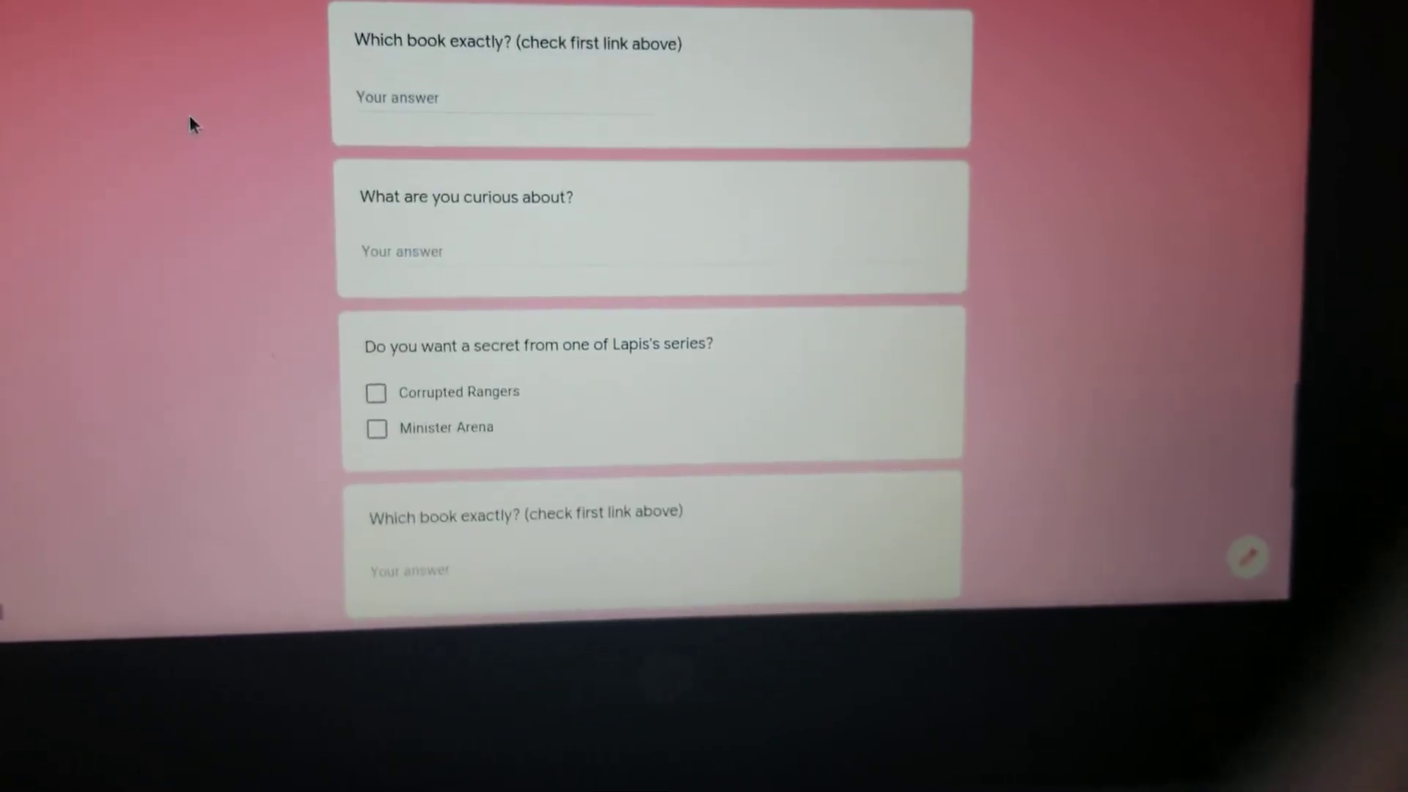
{"action": "scroll", "coordinate": [184, 106], "scroll_direction": "down", "scroll_amount": 3}
{"action": "scroll", "coordinate": [184, 105], "scroll_direction": "down", "scroll_amount": 3}
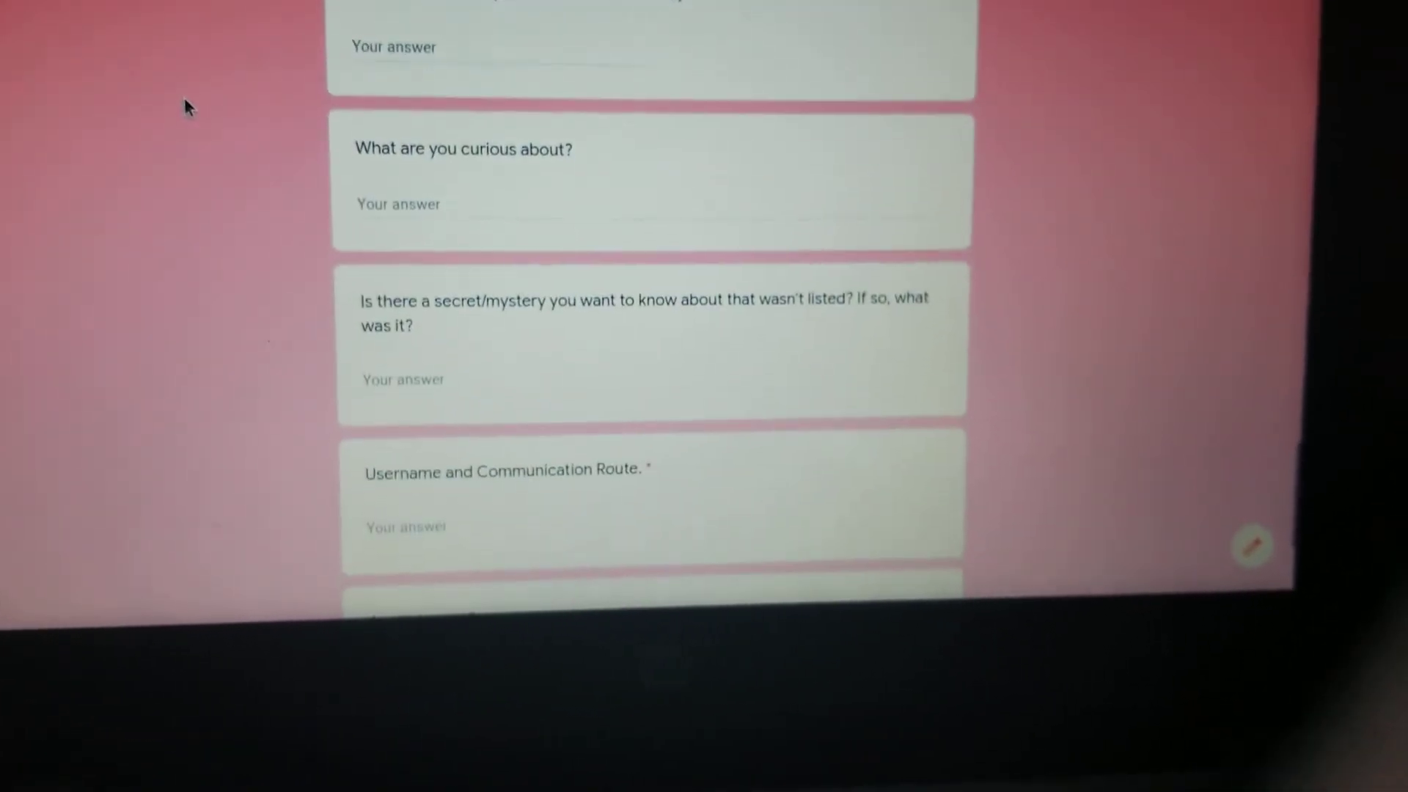
{"action": "scroll", "coordinate": [181, 95], "scroll_direction": "down", "scroll_amount": 3}
{"action": "scroll", "coordinate": [183, 96], "scroll_direction": "down", "scroll_amount": 2}
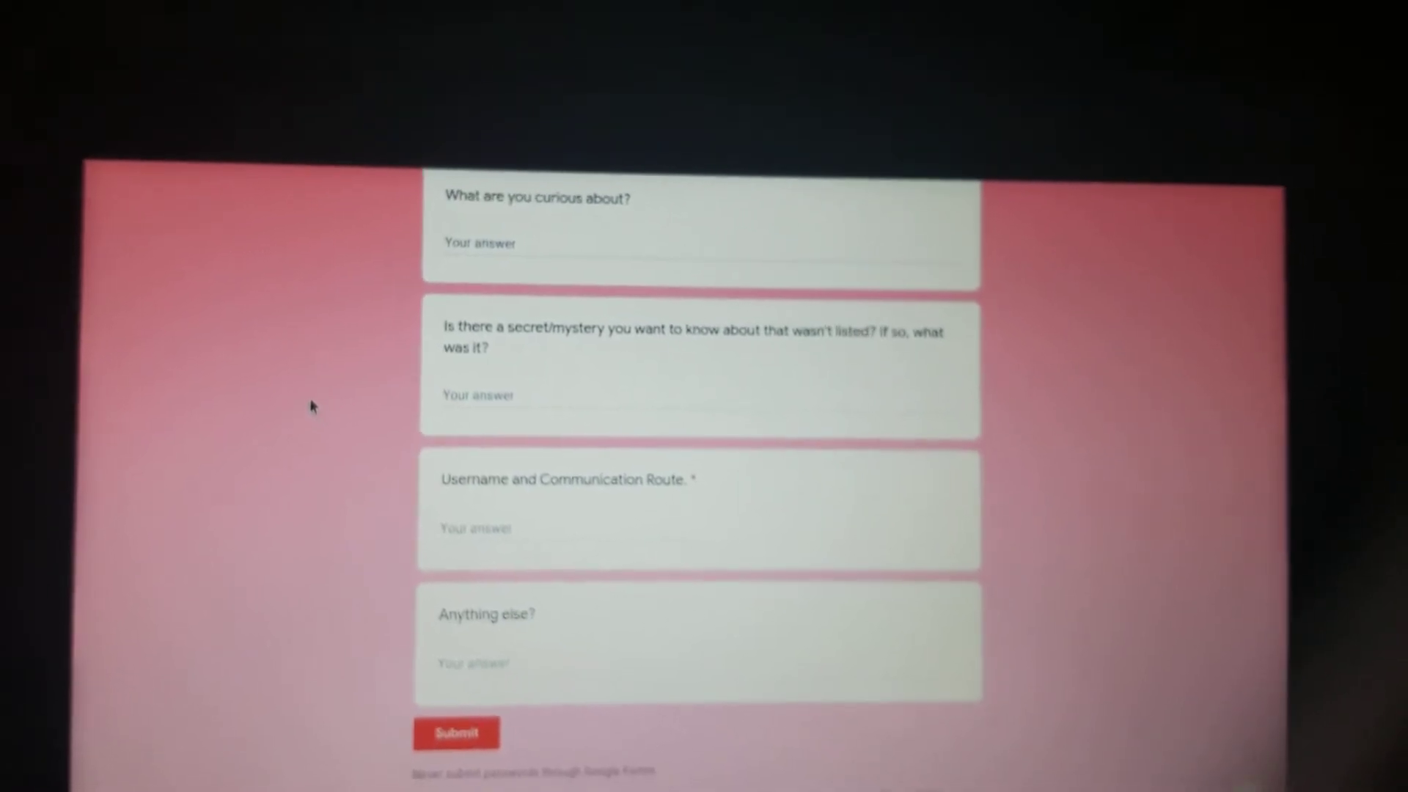
{"action": "scroll", "coordinate": [311, 400], "scroll_direction": "up", "scroll_amount": 5}
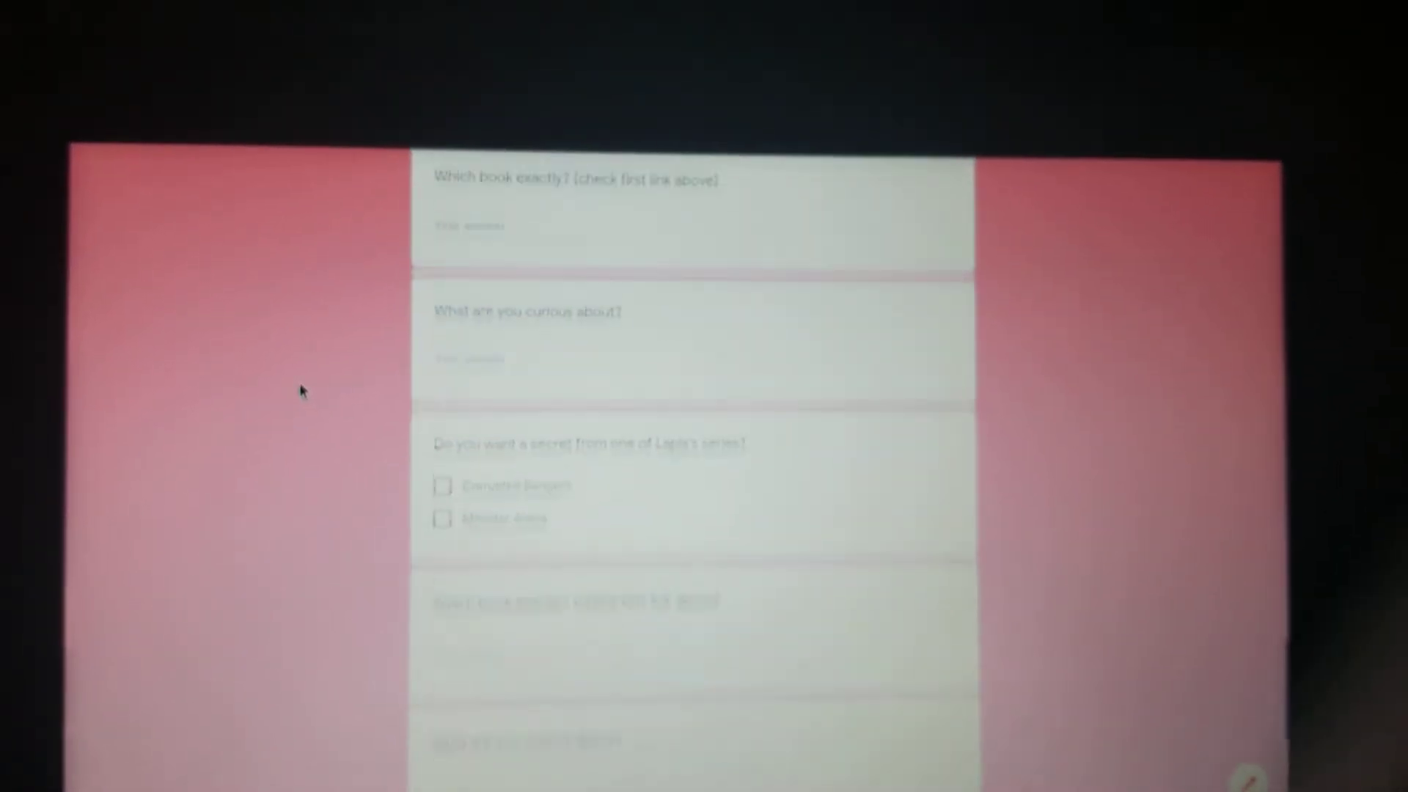
{"action": "scroll", "coordinate": [311, 401], "scroll_direction": "up", "scroll_amount": 3}
{"action": "scroll", "coordinate": [306, 384], "scroll_direction": "up", "scroll_amount": 4}
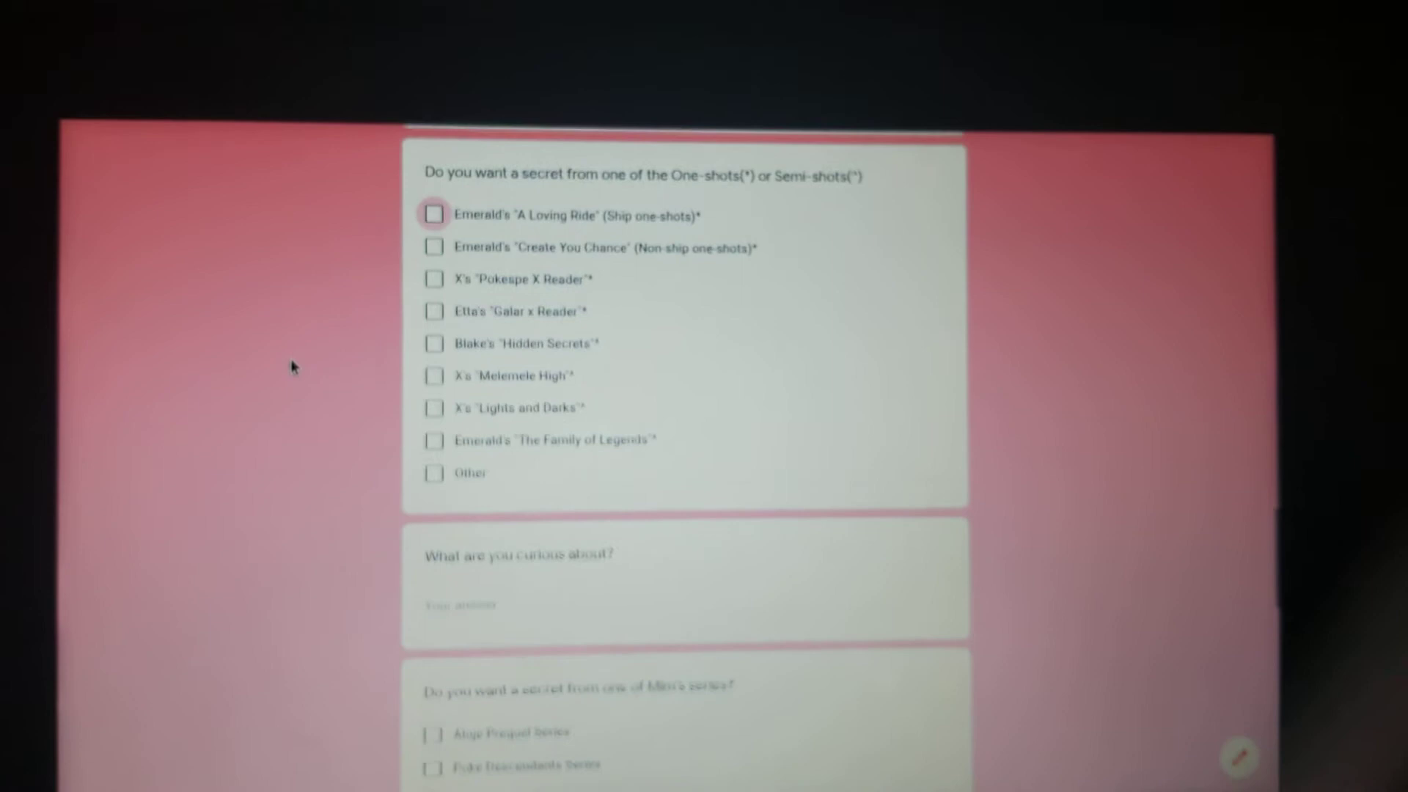
{"action": "scroll", "coordinate": [294, 367], "scroll_direction": "up", "scroll_amount": 1}
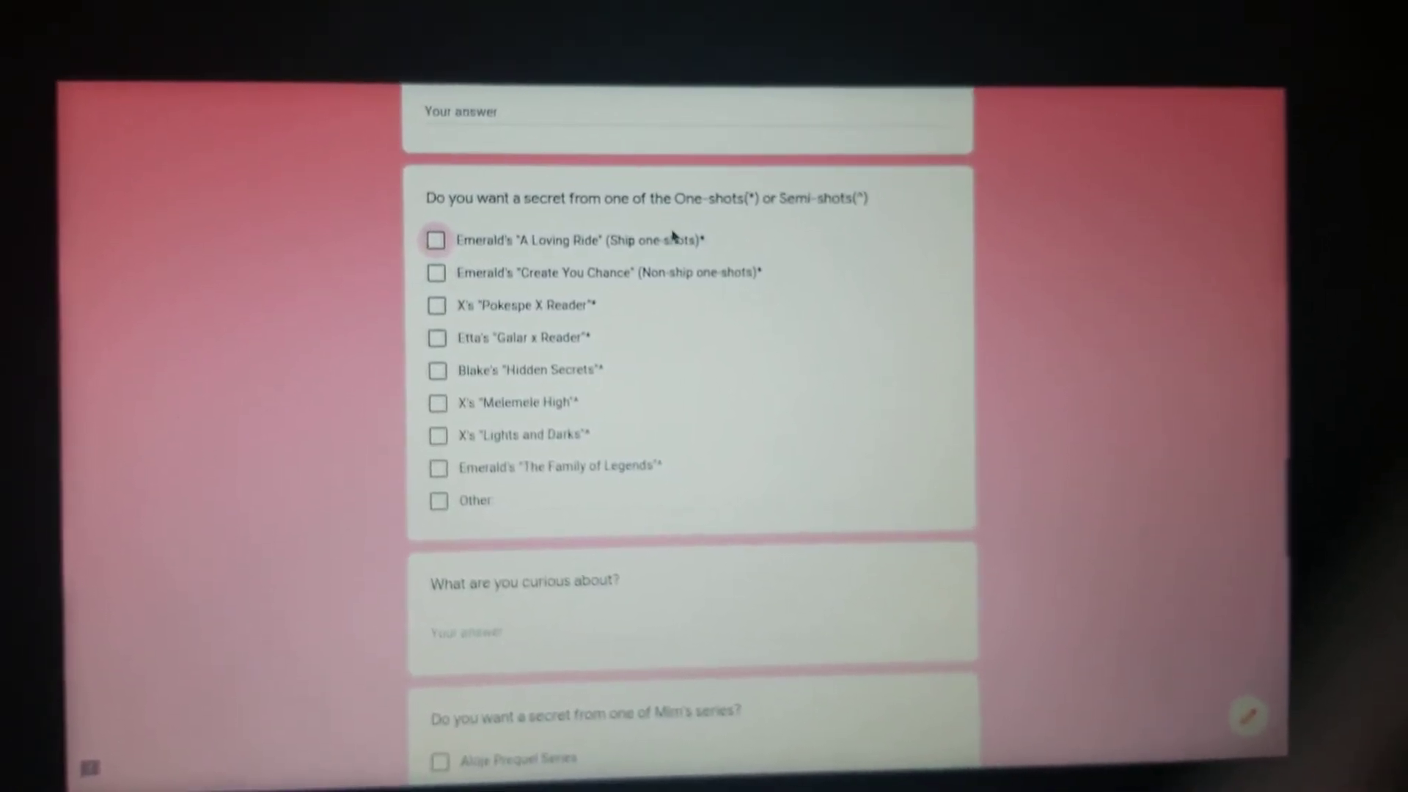
{"action": "scroll", "coordinate": [246, 394], "scroll_direction": "down", "scroll_amount": 5}
{"action": "scroll", "coordinate": [247, 394], "scroll_direction": "down", "scroll_amount": 5}
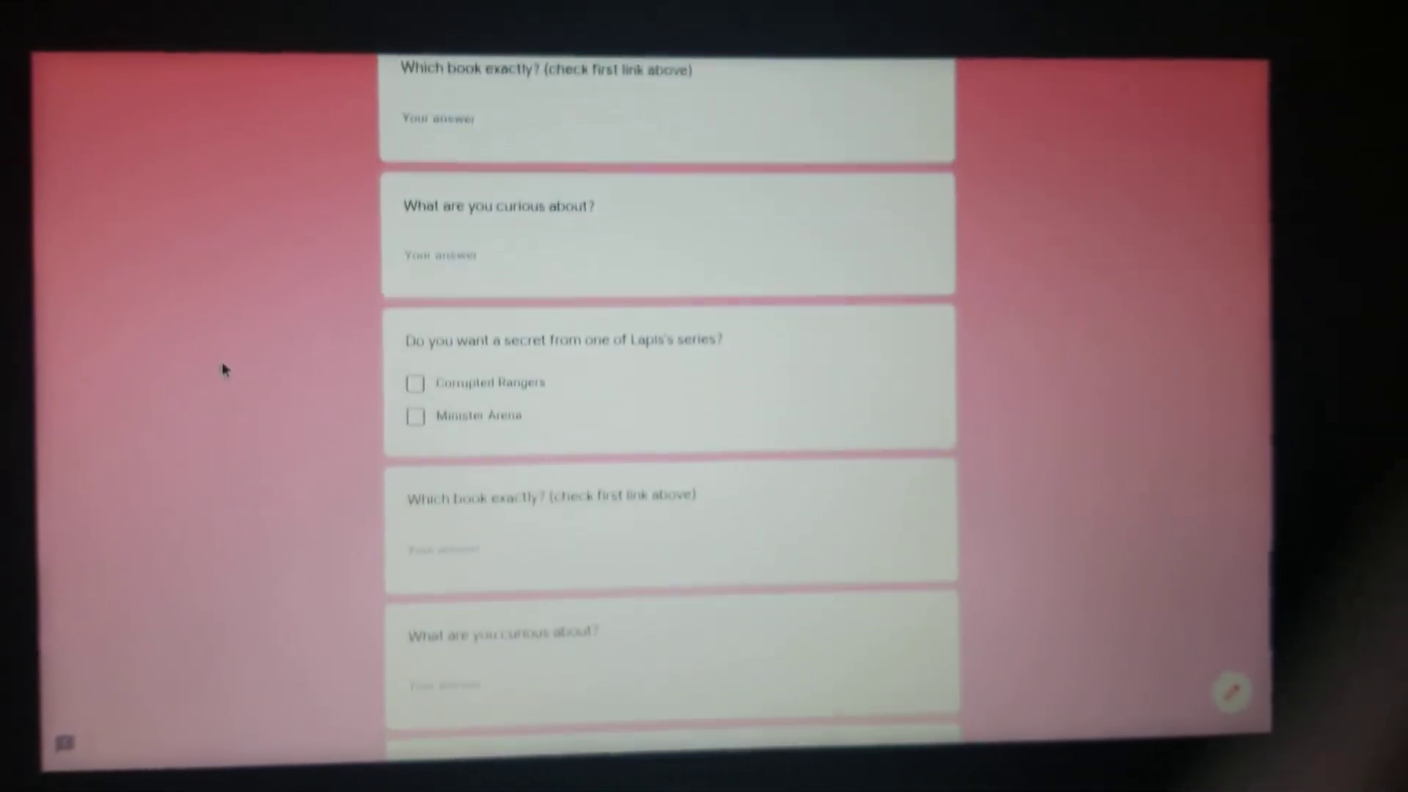
{"action": "scroll", "coordinate": [228, 370], "scroll_direction": "down", "scroll_amount": 4}
{"action": "scroll", "coordinate": [226, 369], "scroll_direction": "down", "scroll_amount": 3}
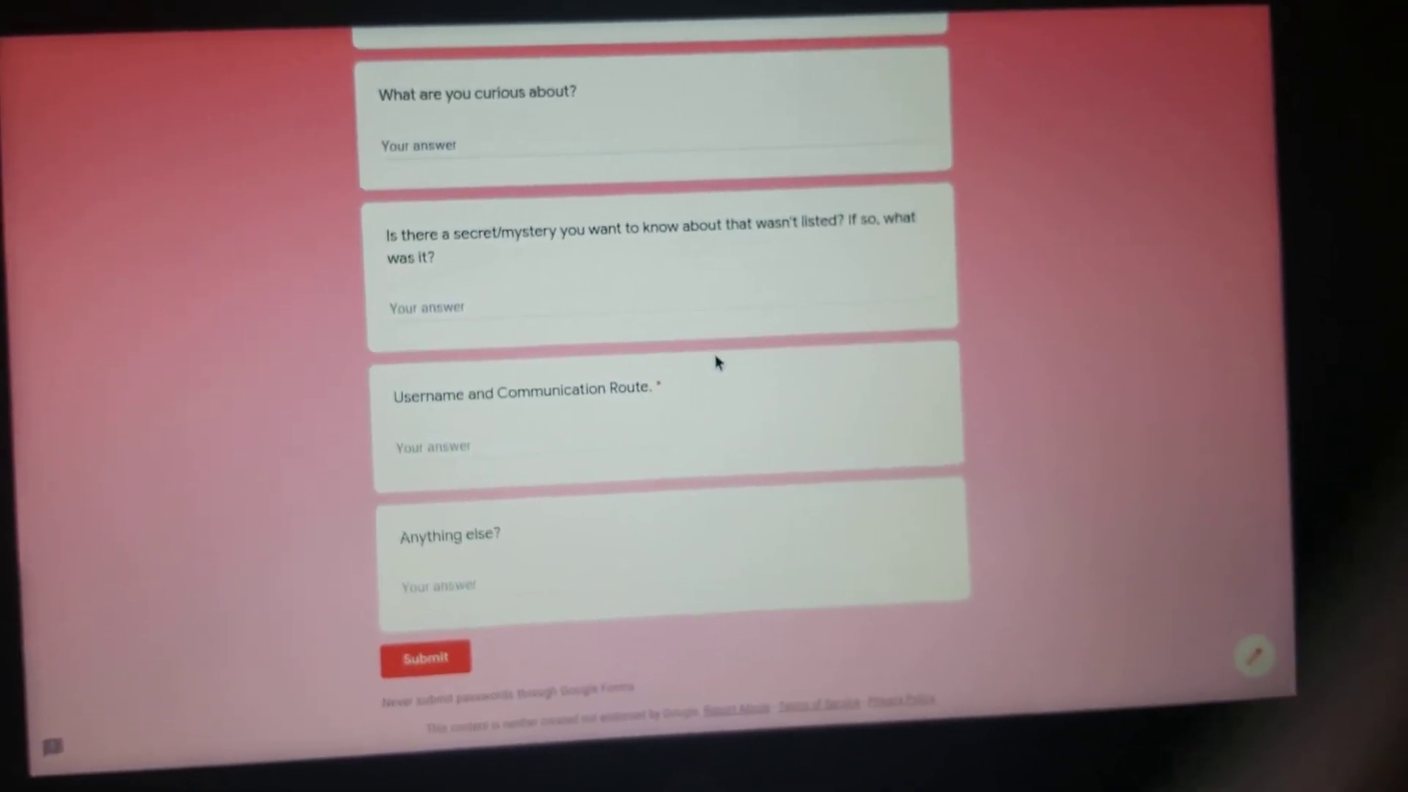
Step: Enter 'Why are Scarlet and Lapis always fighting?' as the unlisted-secret answer, then select it
{"action": "left_click", "coordinate": [490, 307]}
{"action": "type", "text": "Why are Scarlet a"}
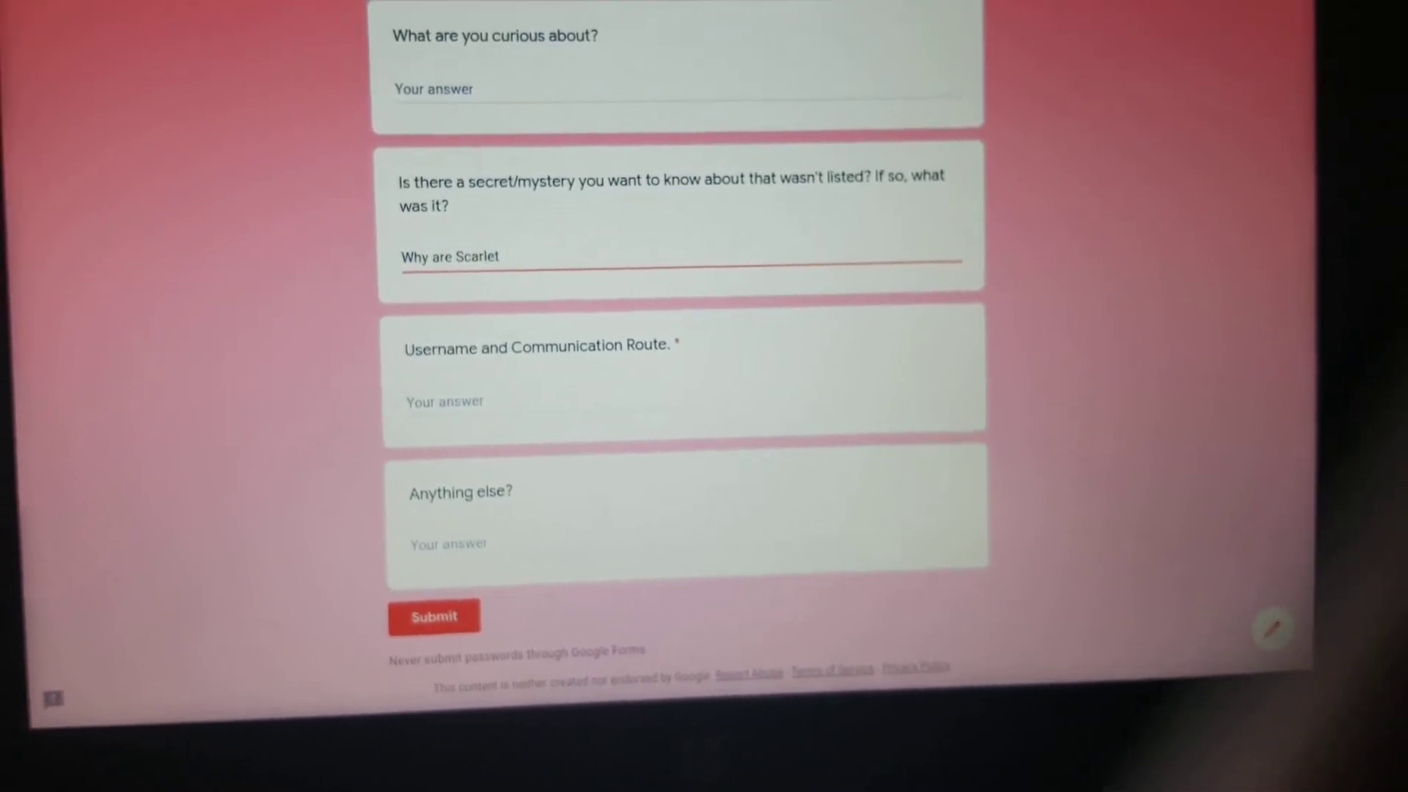
{"action": "type", "text": "nd Lapis al"}
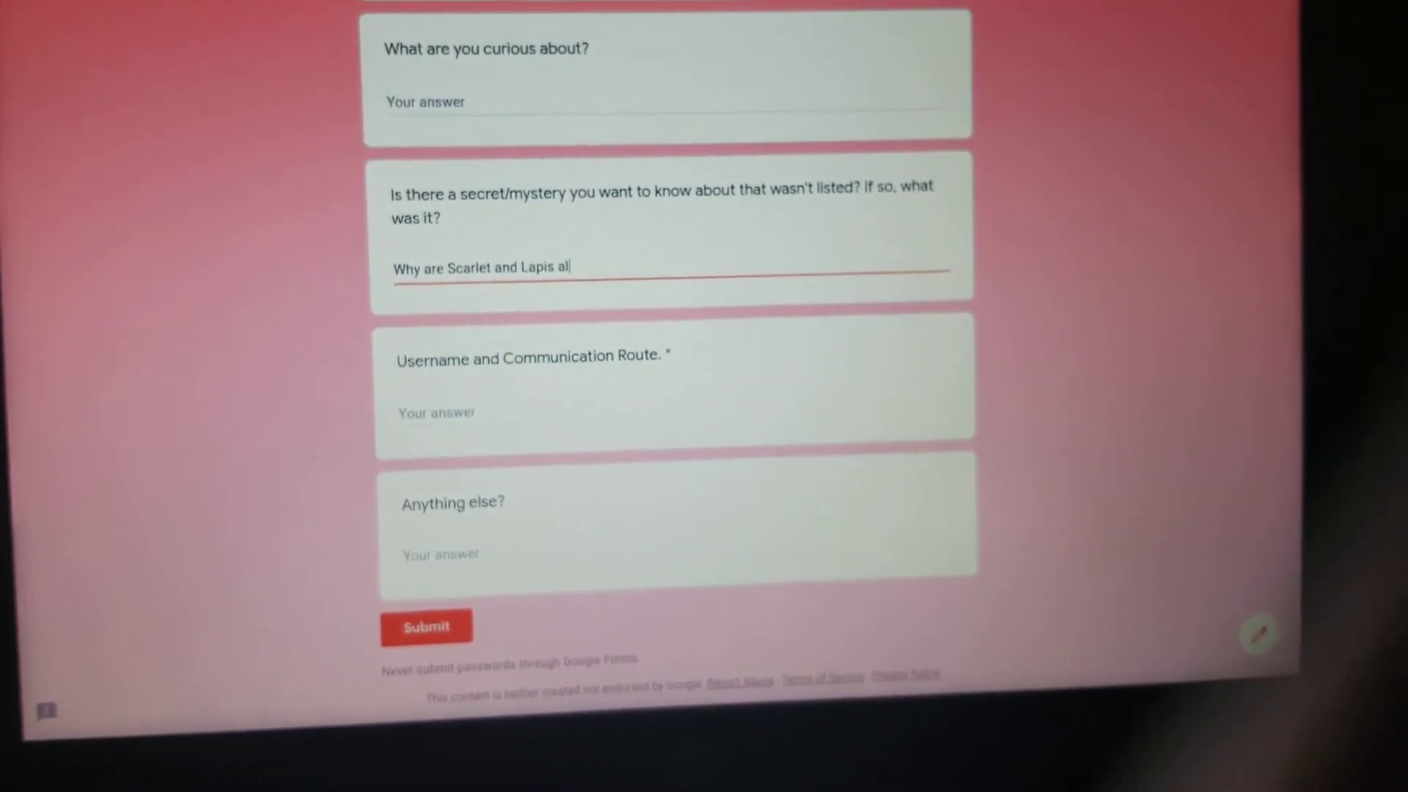
{"action": "type", "text": "ways f"}
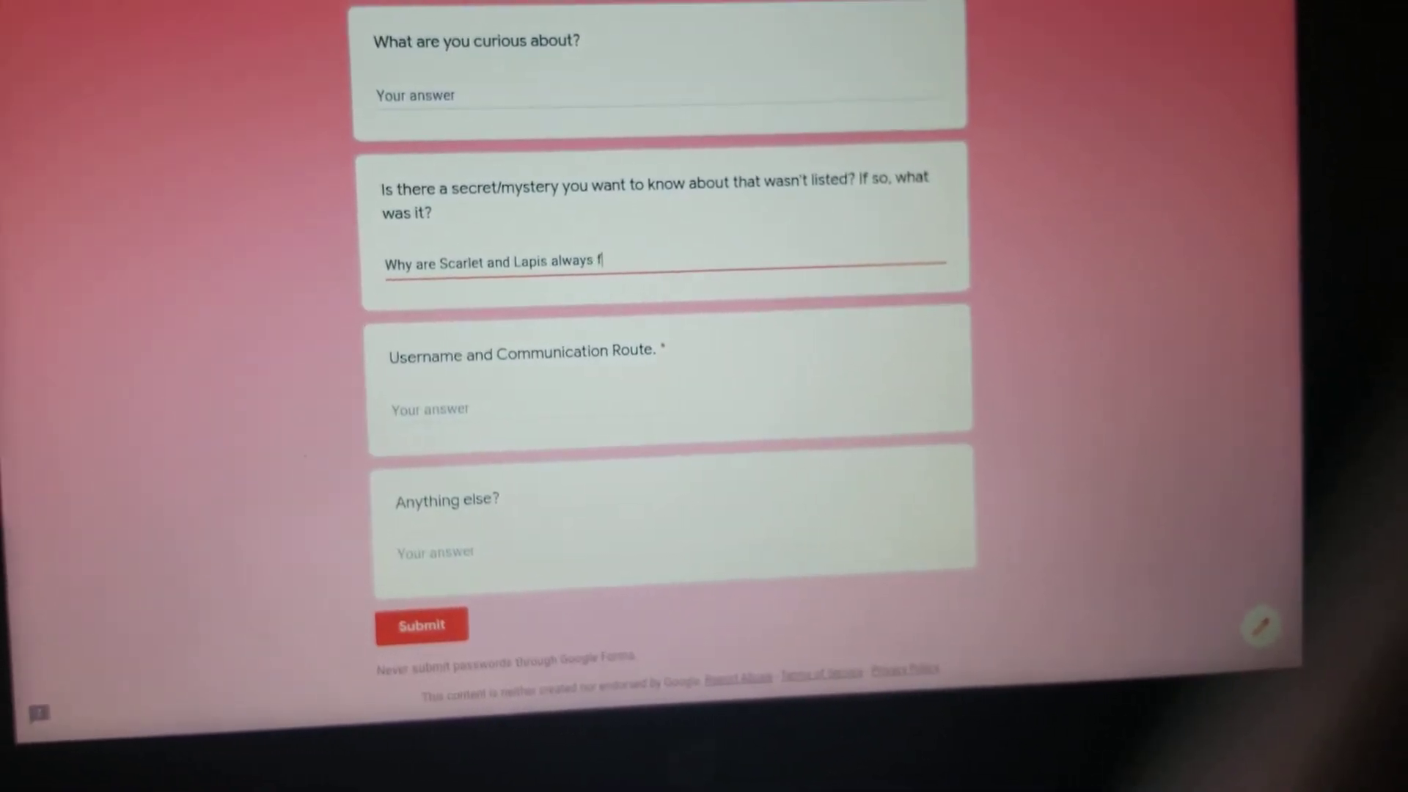
{"action": "type", "text": "ighting?"}
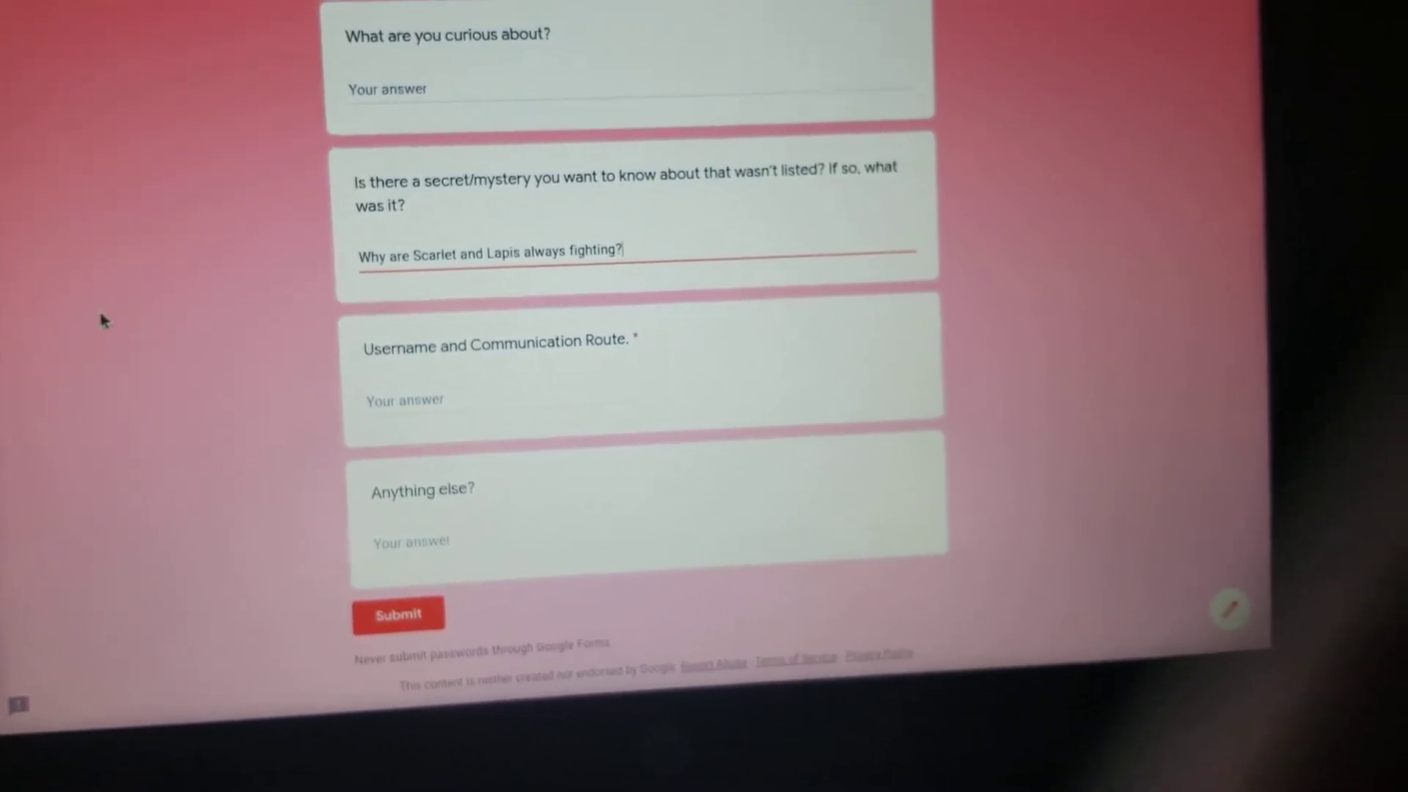
{"action": "left_click", "coordinate": [165, 341]}
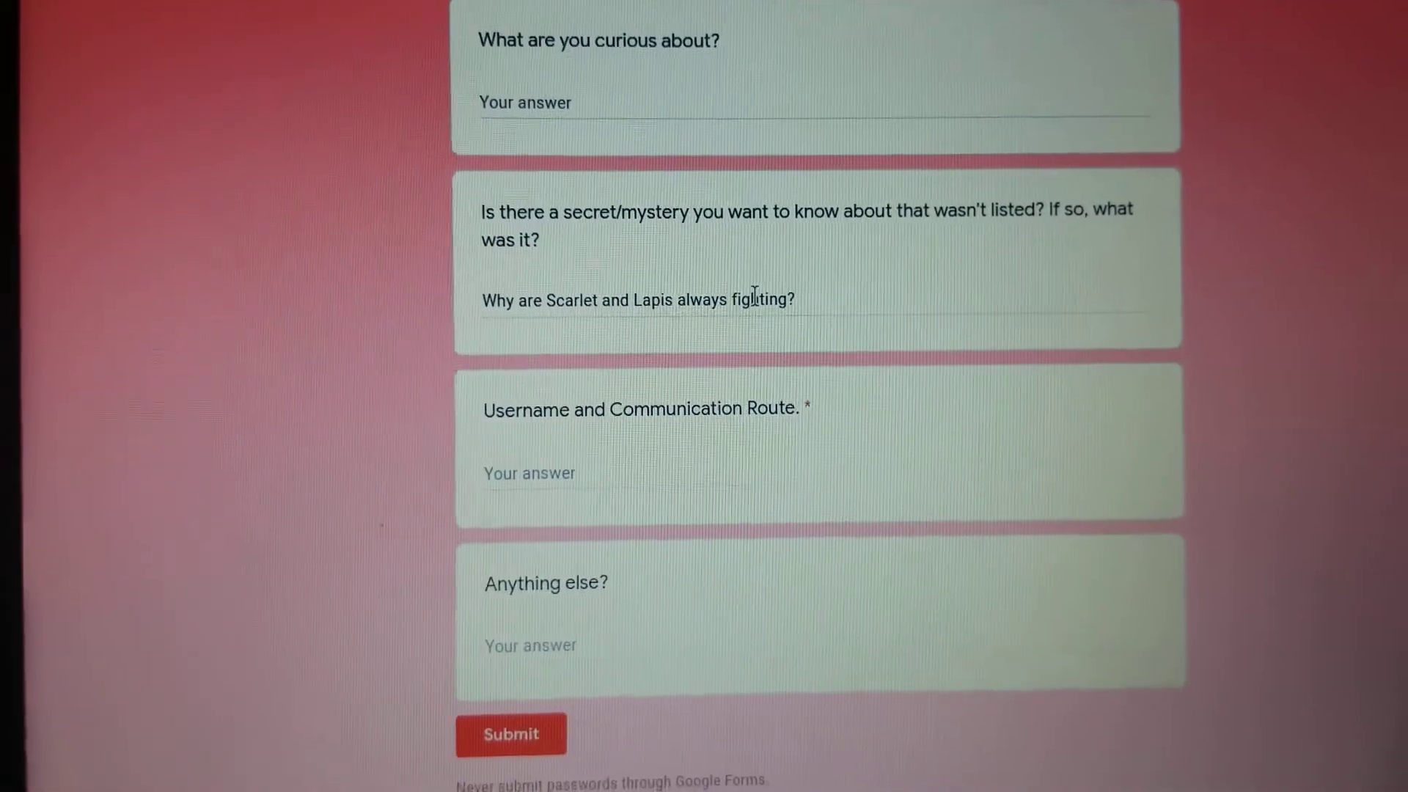
{"action": "triple_click", "coordinate": [770, 375]}
Step: Erase the unlisted-secret answer and type a trial username answer
{"action": "key", "text": "BackSpace"}
{"action": "left_click", "coordinate": [265, 333]}
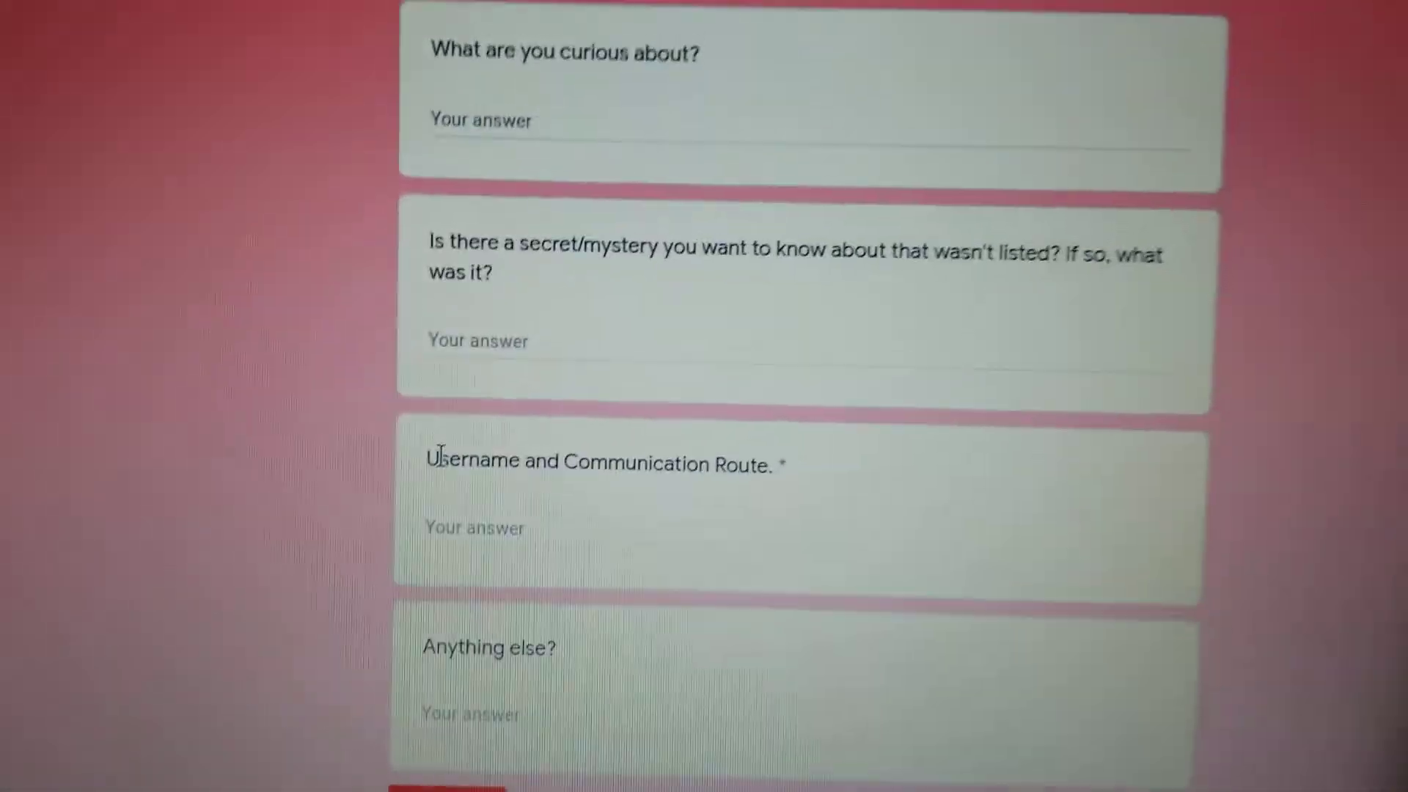
{"action": "left_click", "coordinate": [524, 517]}
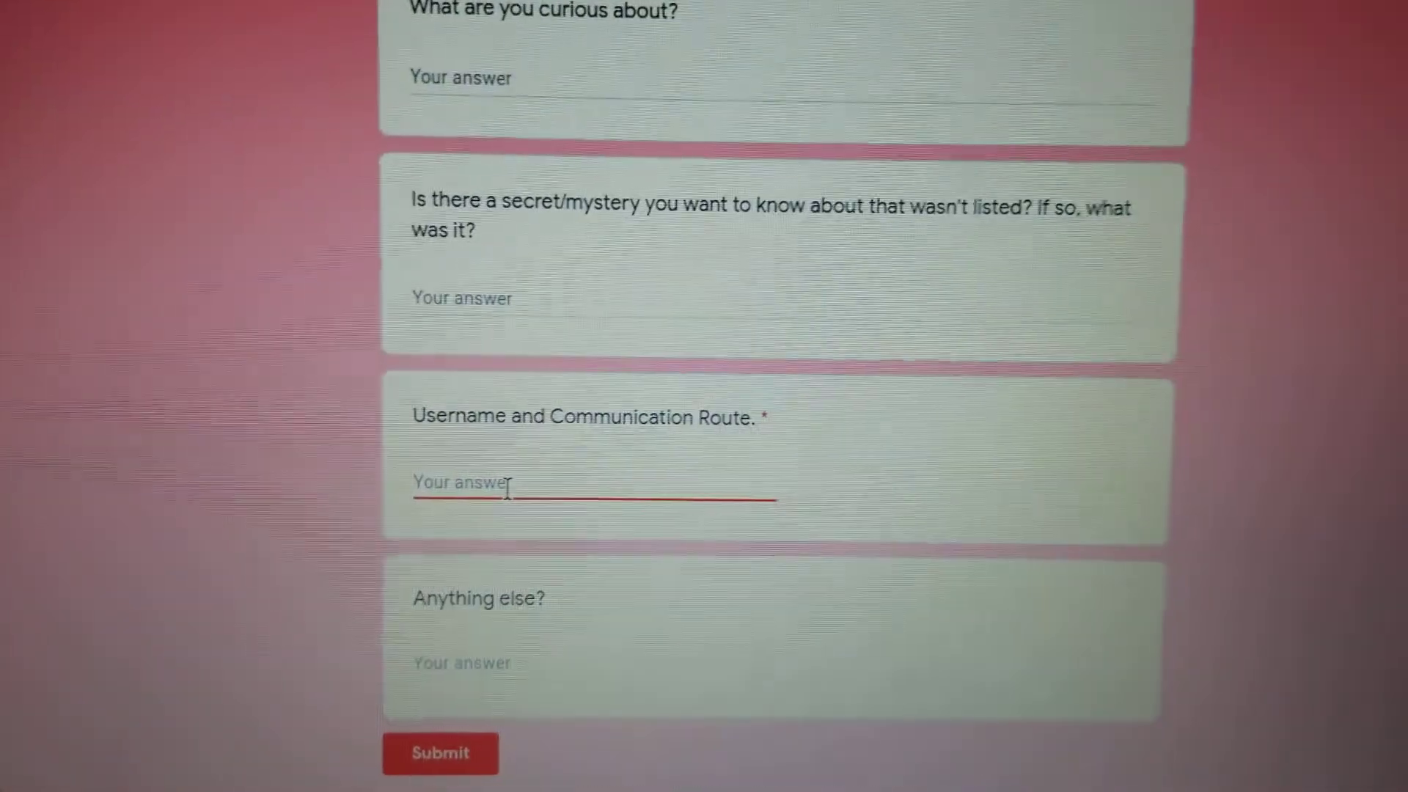
{"action": "type", "text": "X-"}
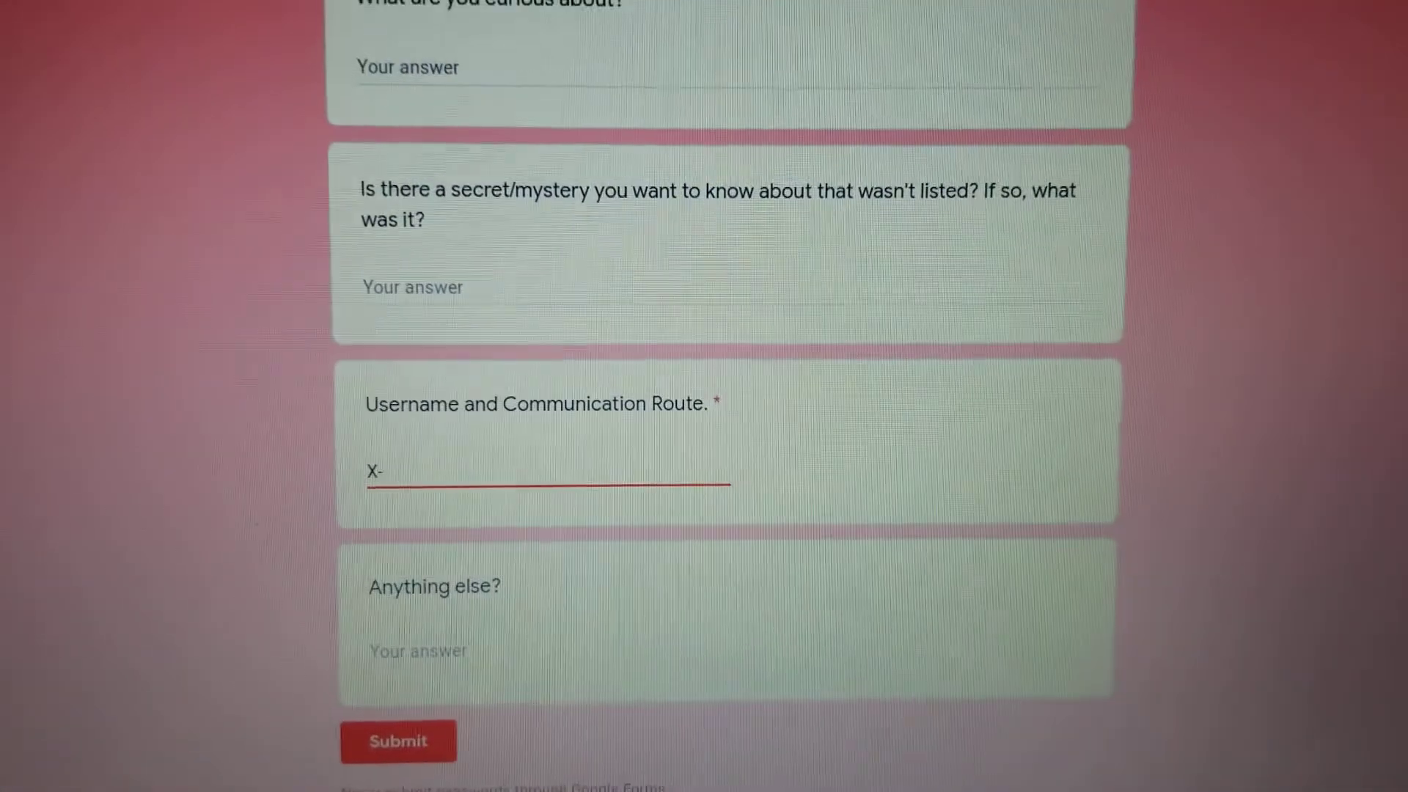
{"action": "type", "text": "traH"}
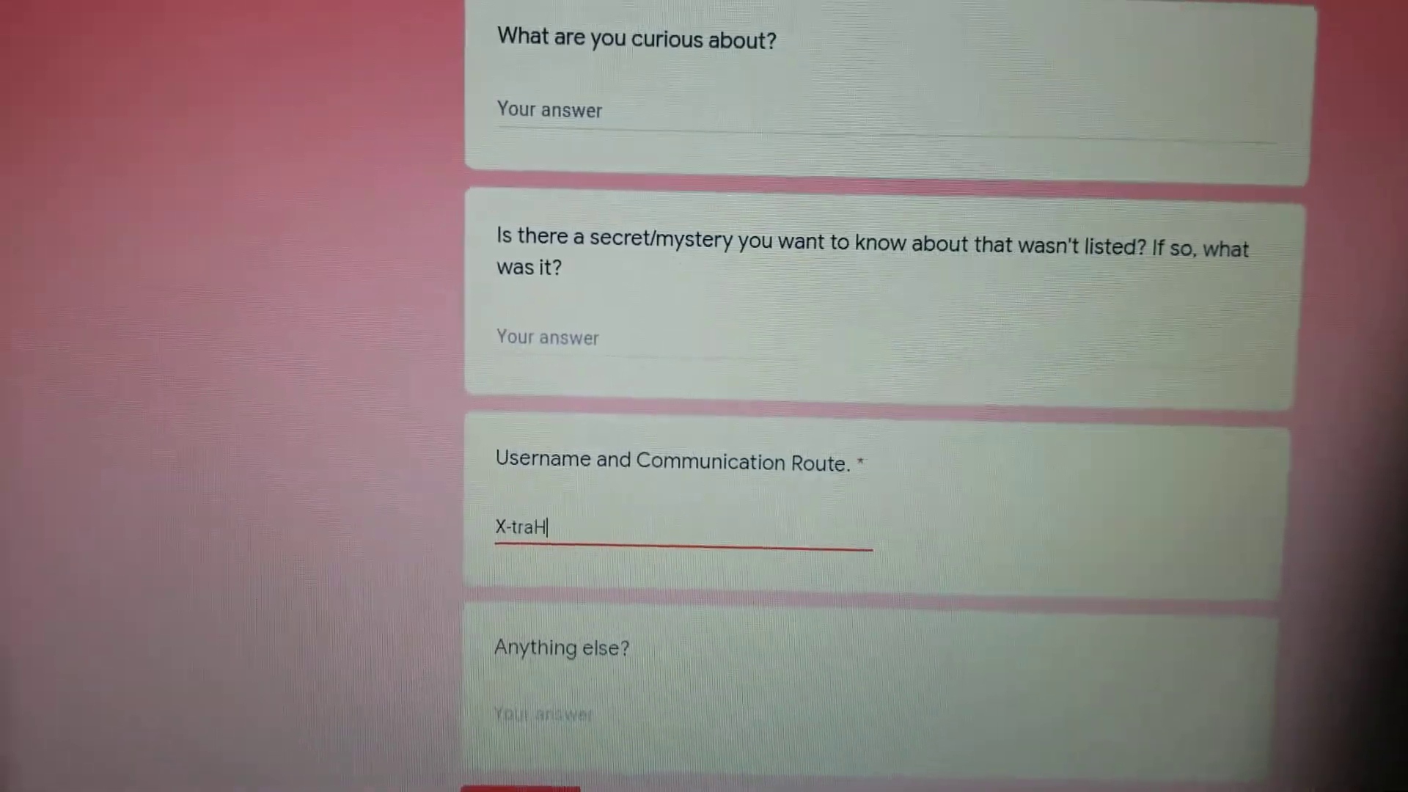
{"action": "type", "text": "ome"}
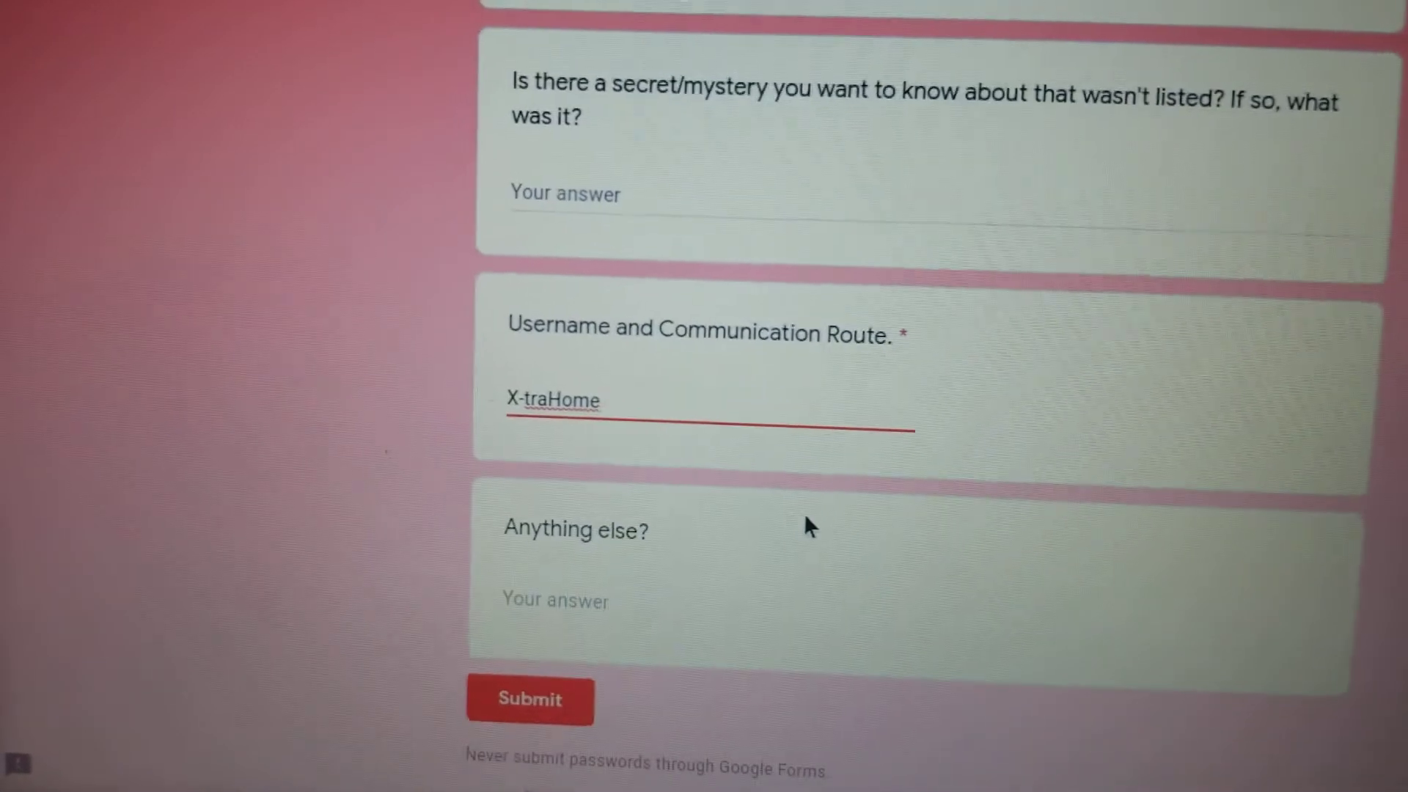
{"action": "type", "text": " H"}
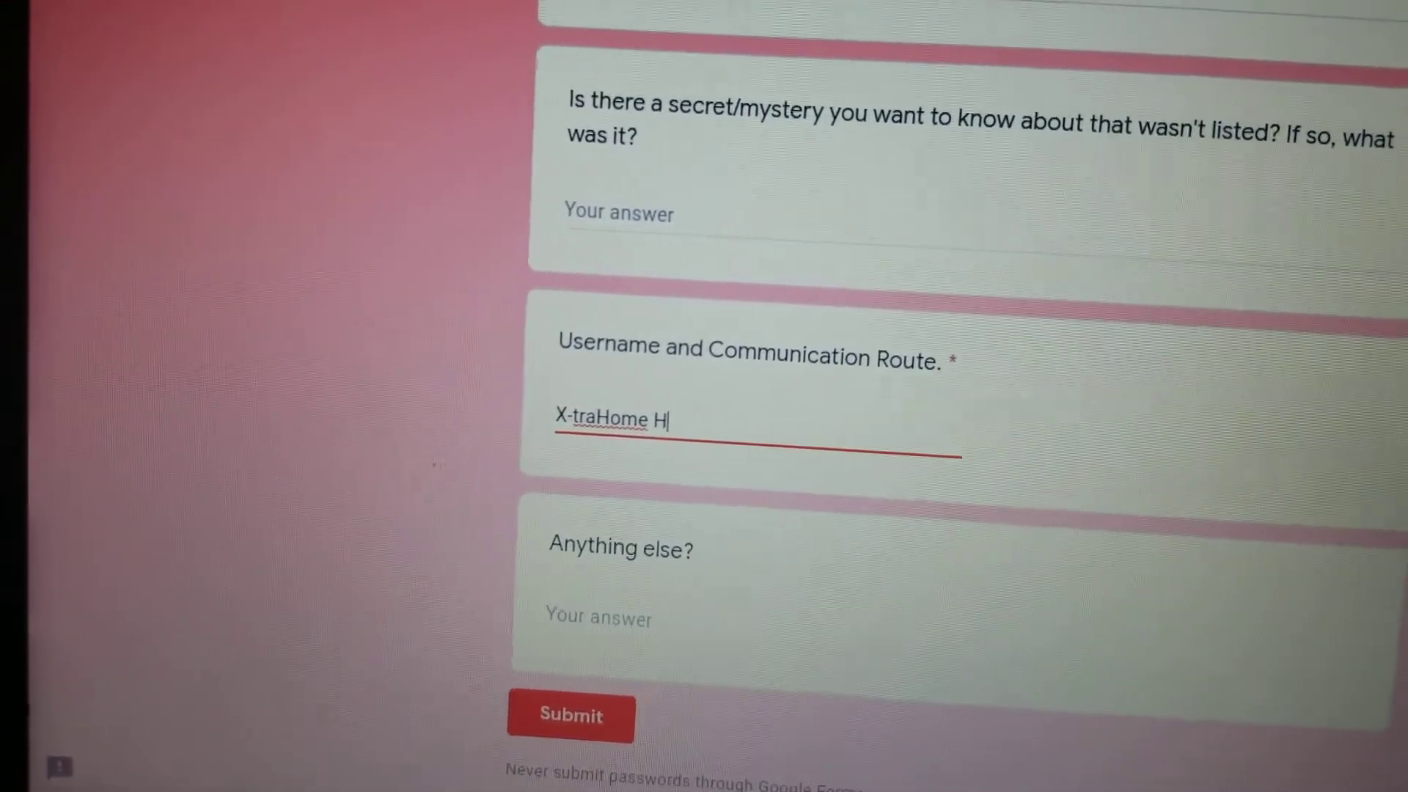
{"action": "type", "text": "ang"}
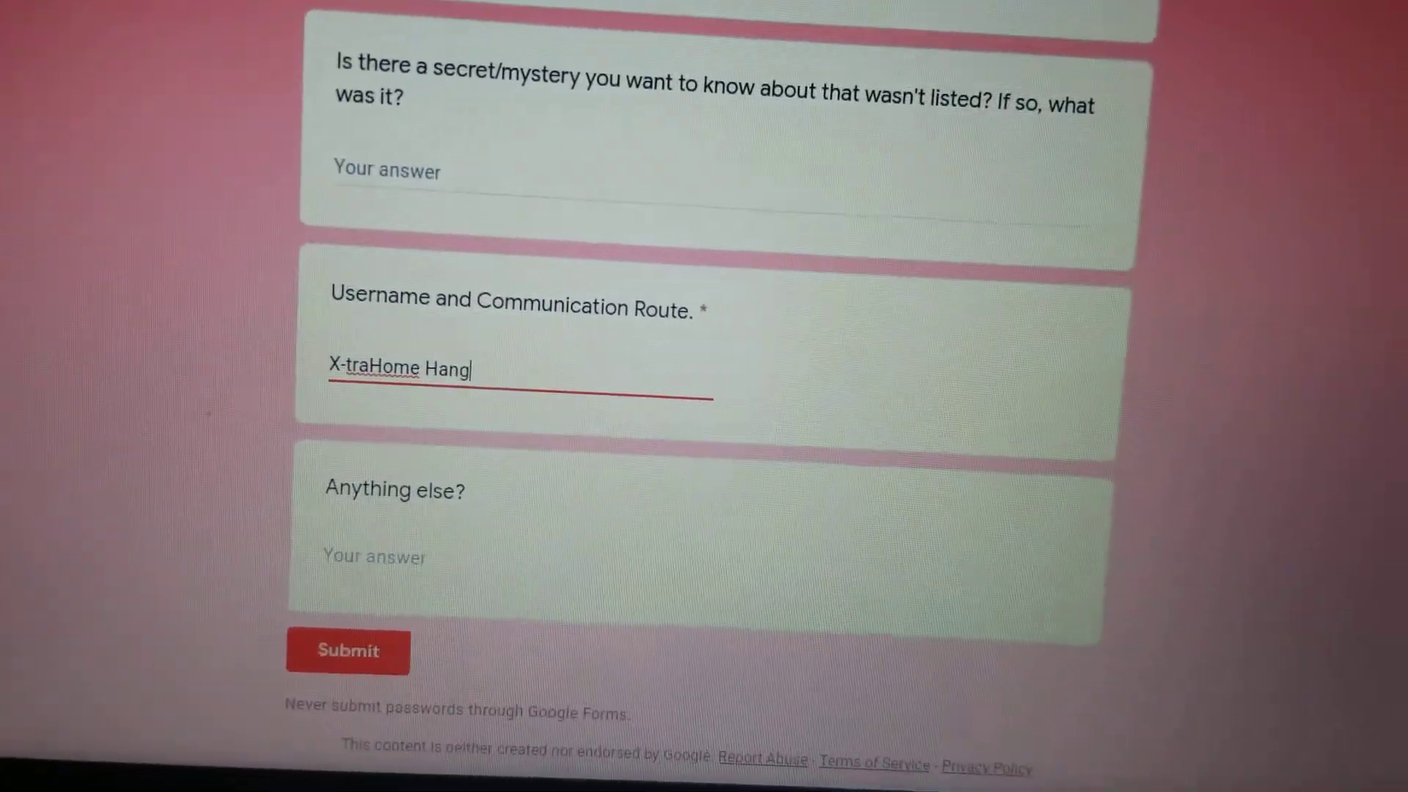
{"action": "type", "text": "i"}
{"action": "key", "text": "BackSpace"}
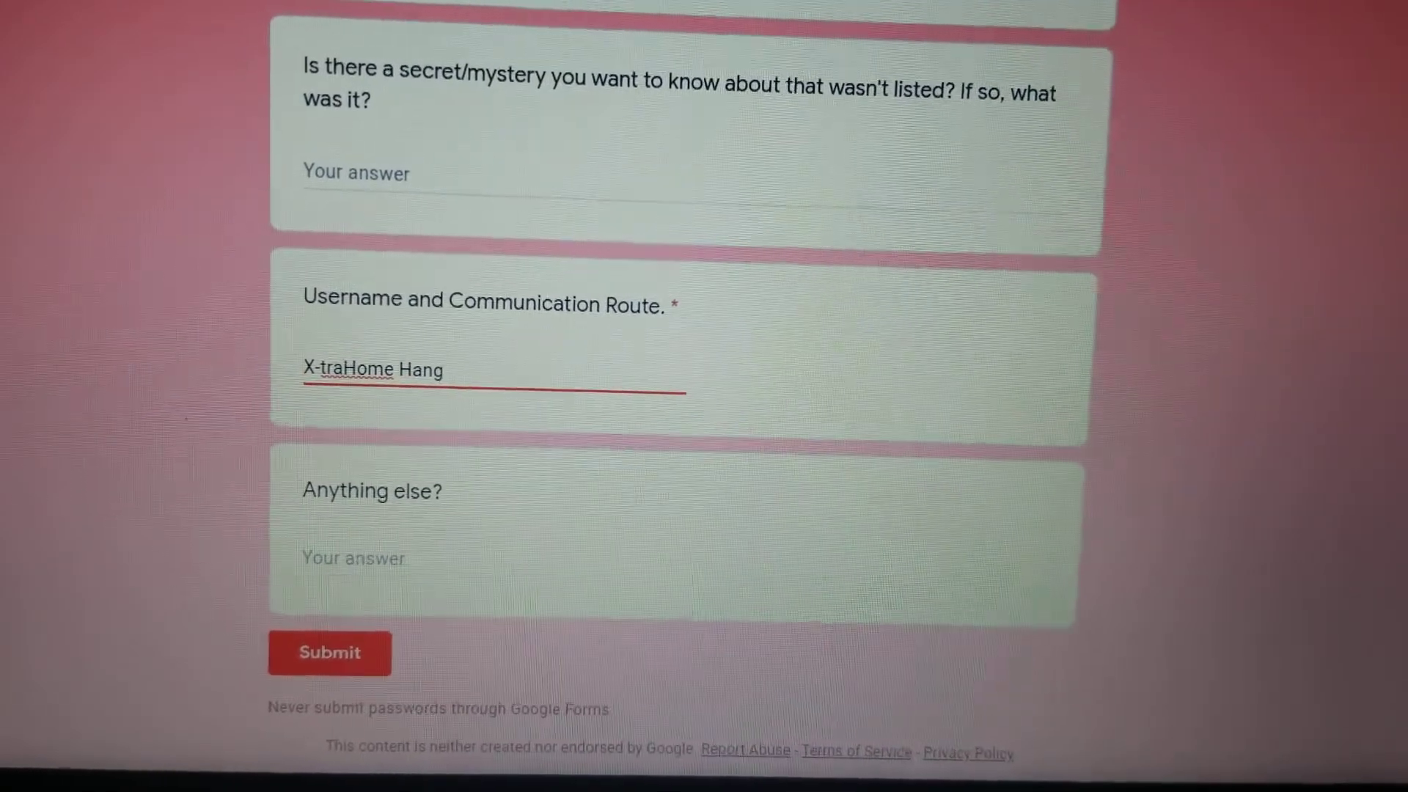
{"action": "type", "text": "outs"}
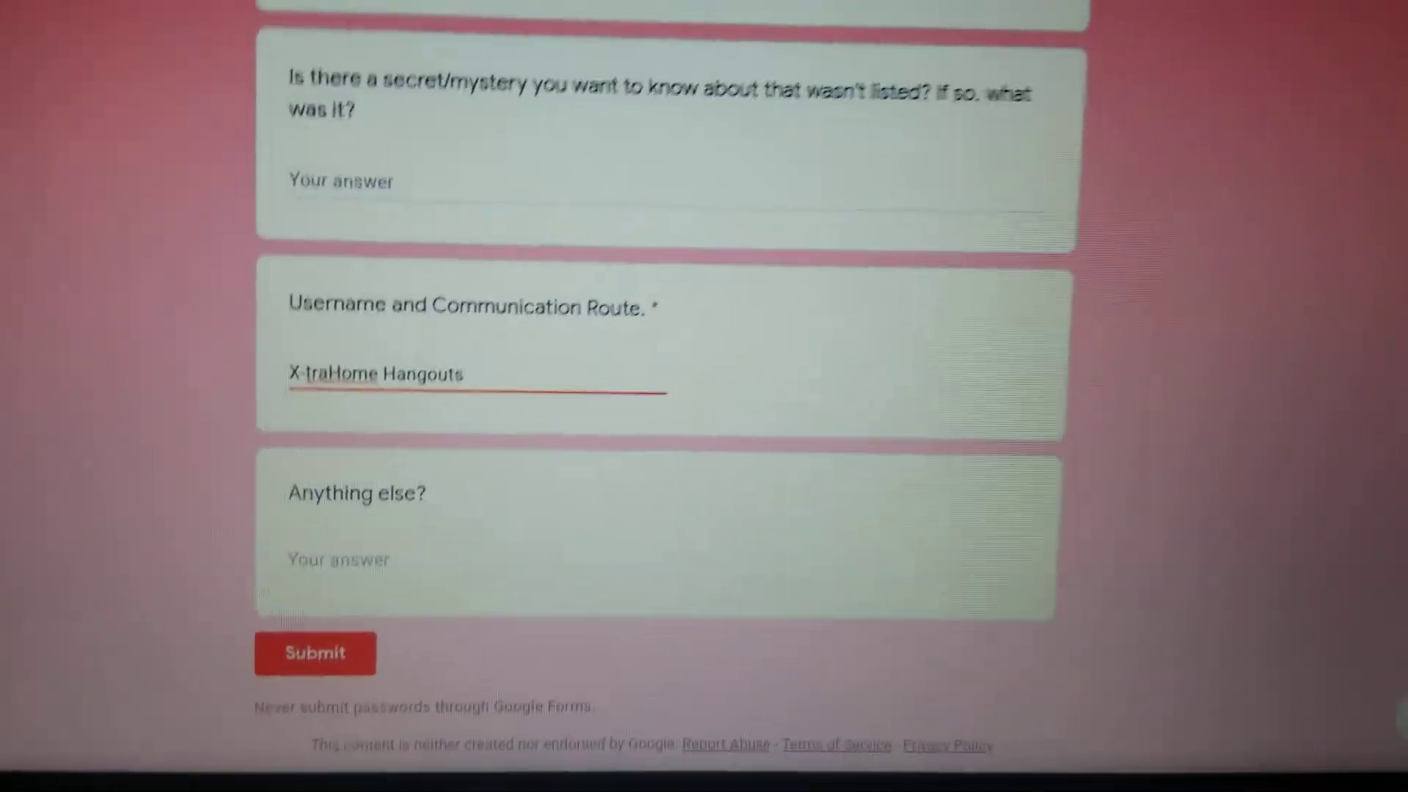
{"action": "left_click", "coordinate": [64, 545]}
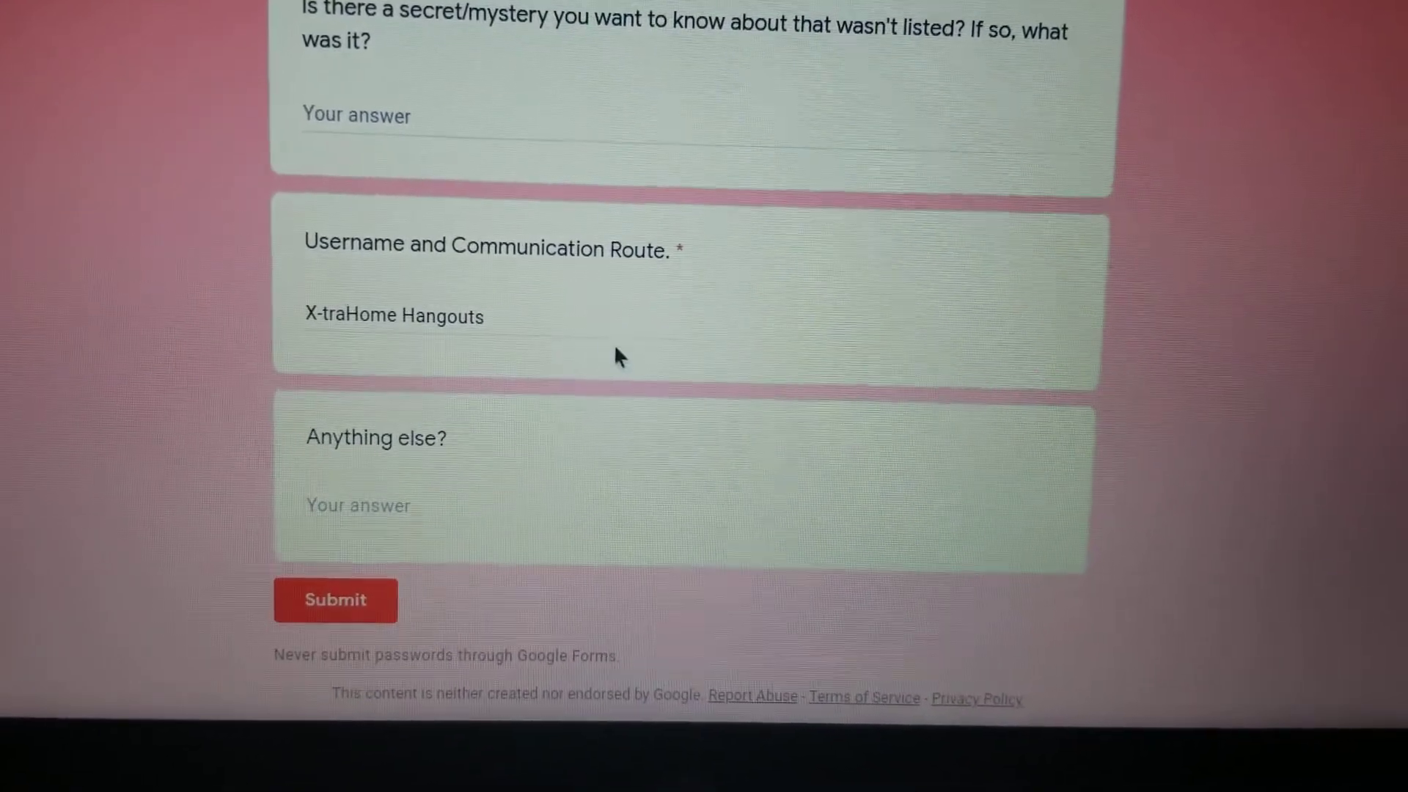
Step: Select and delete the trial username answer, leaving the field blank
{"action": "left_click", "coordinate": [562, 319]}
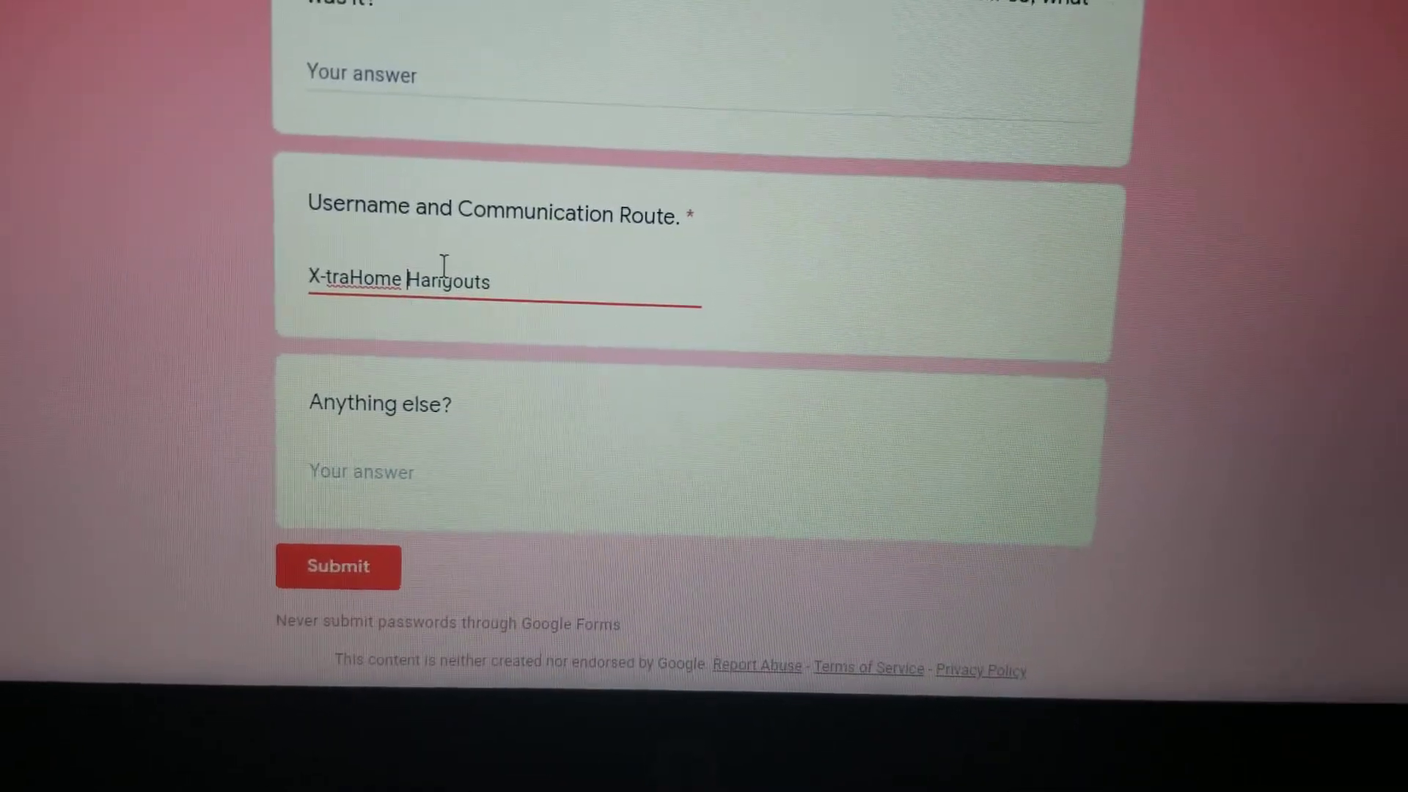
{"action": "triple_click", "coordinate": [440, 275]}
{"action": "key", "text": "BackSpace"}
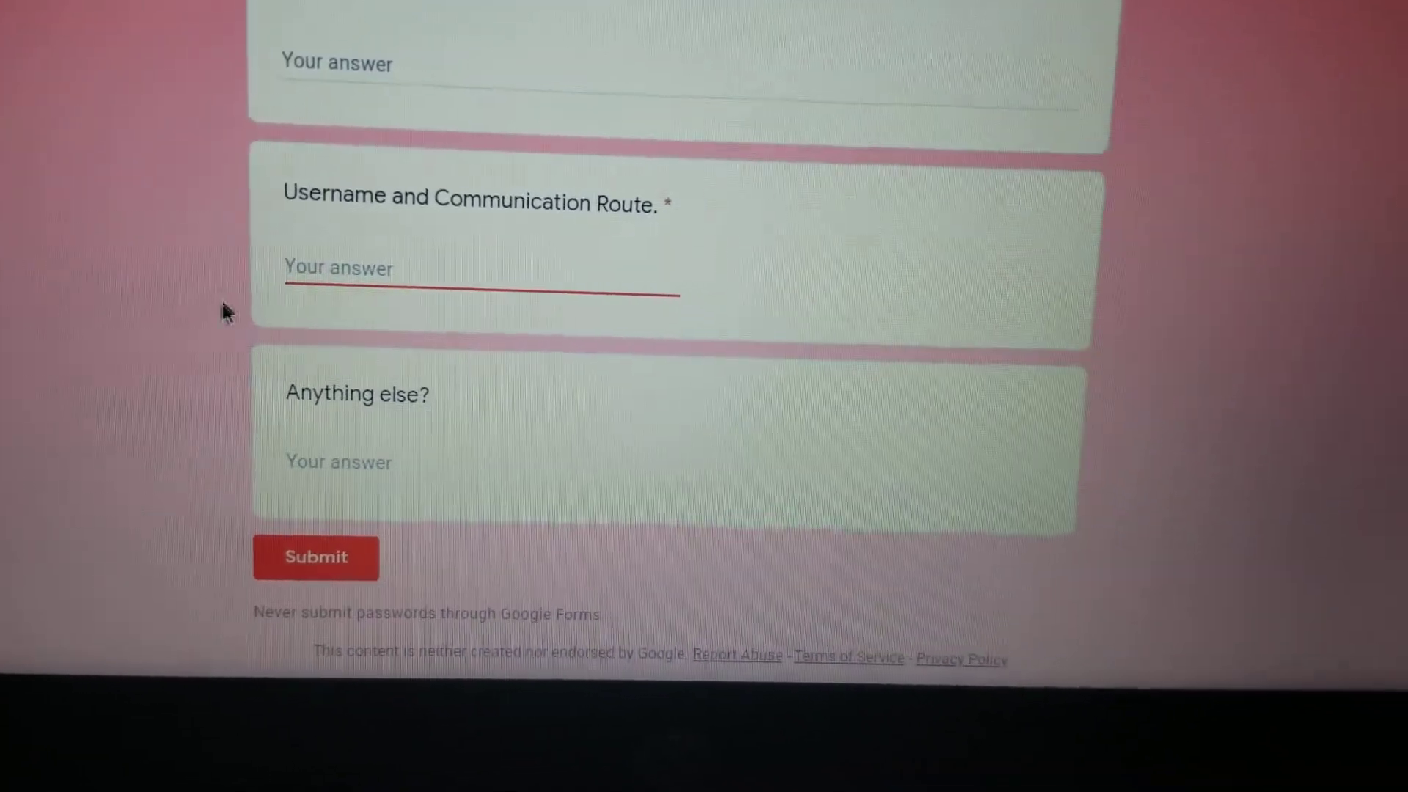
Step: Leave the Username and Anything else? questions empty, triggering the required-question warning
{"action": "left_click", "coordinate": [220, 301]}
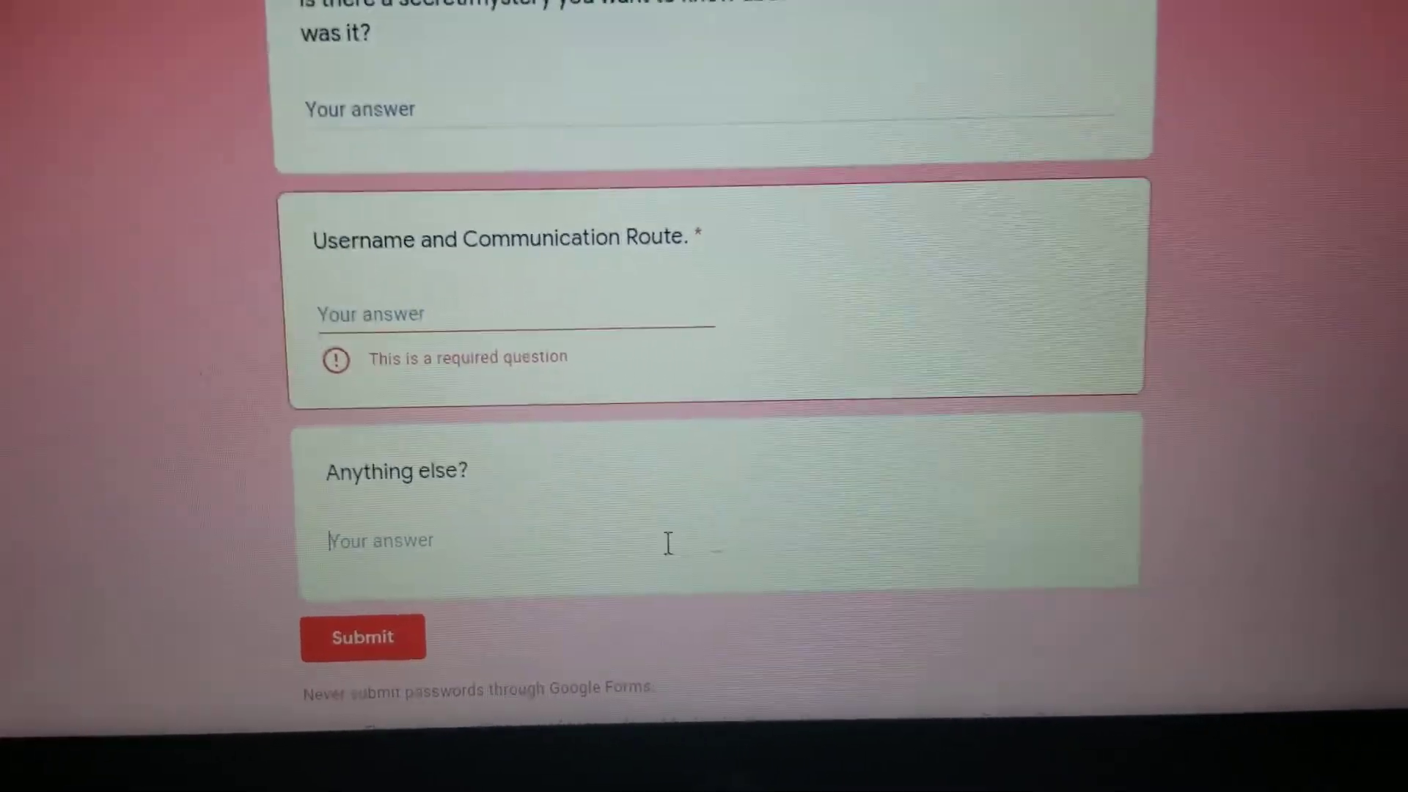
{"action": "left_click", "coordinate": [675, 546]}
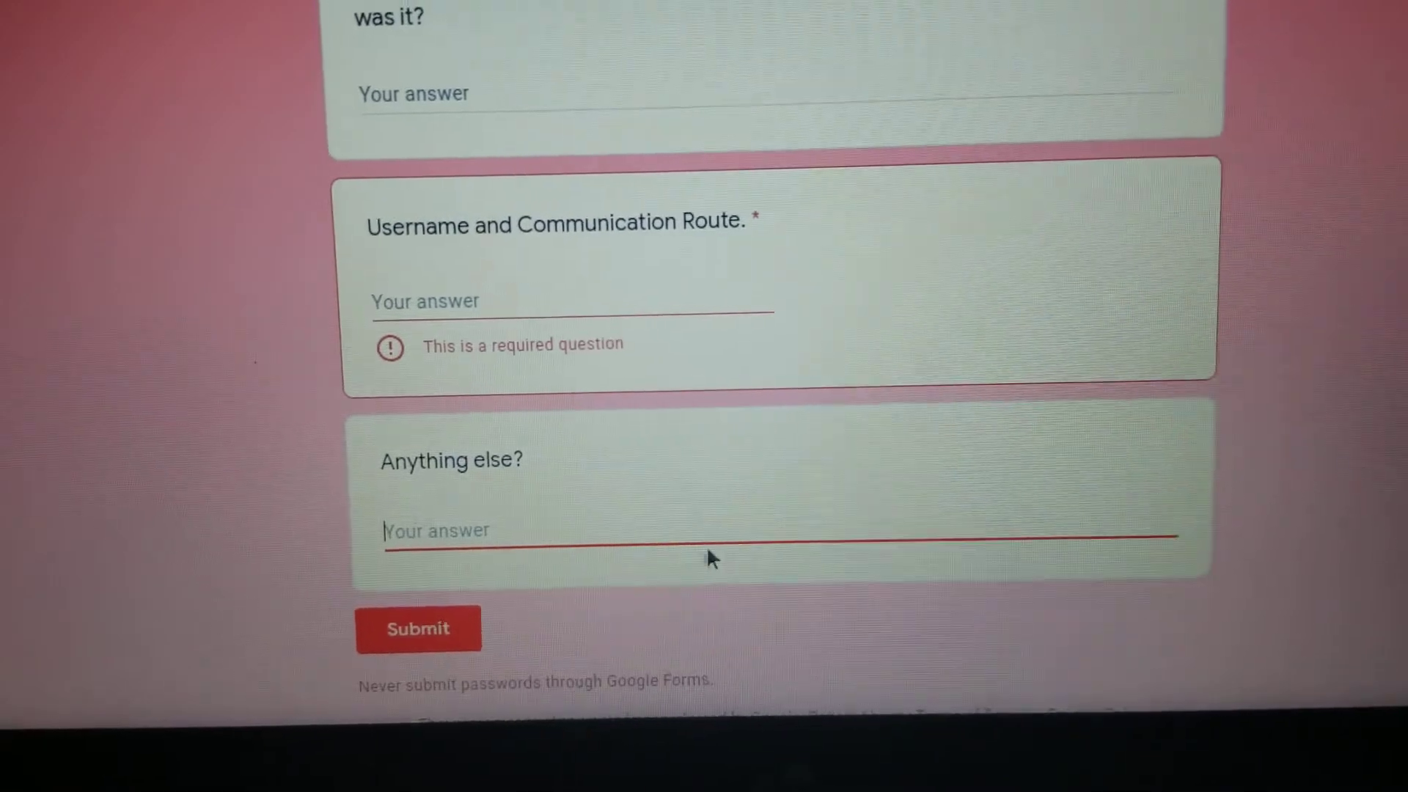
{"action": "left_click", "coordinate": [261, 559]}
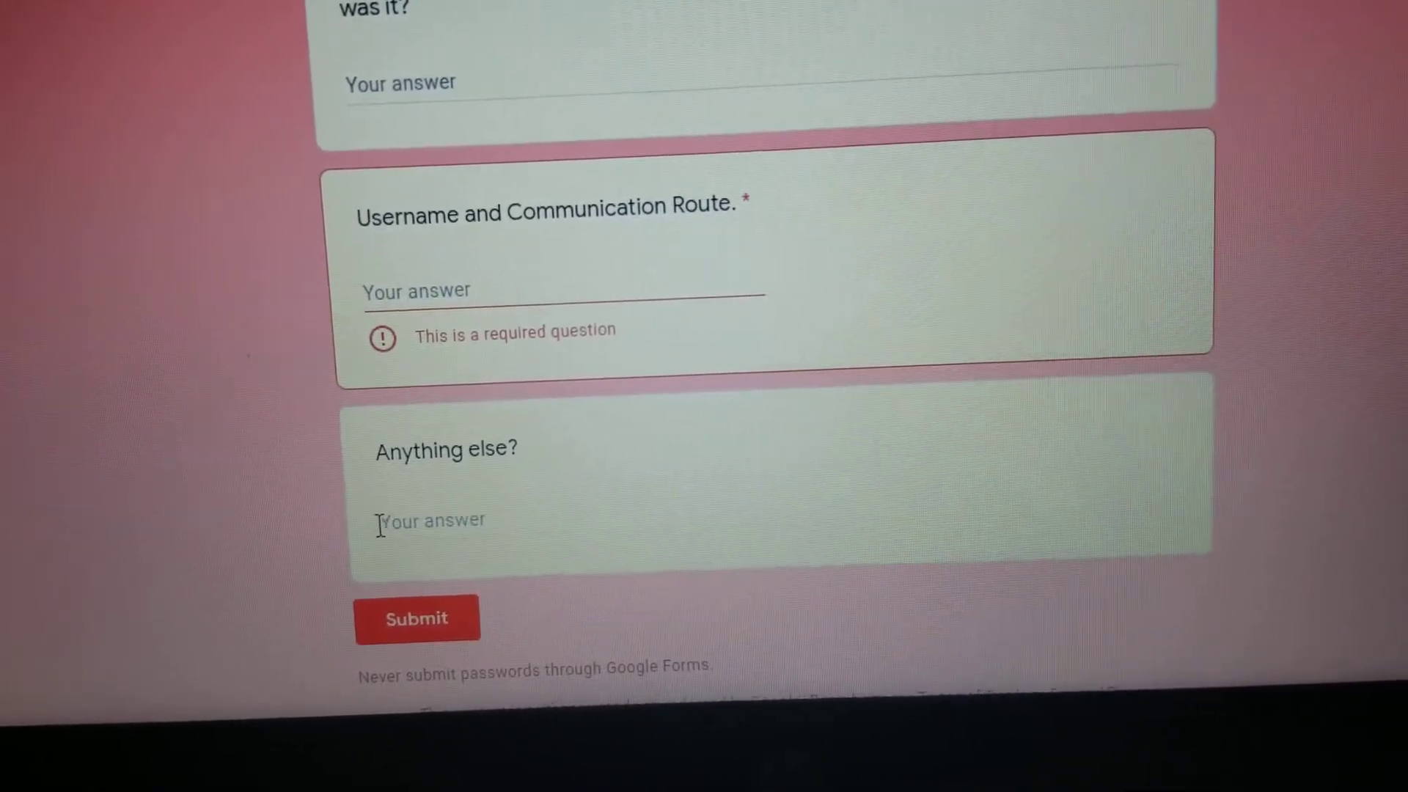
{"action": "scroll", "coordinate": [324, 249], "scroll_direction": "up", "scroll_amount": 1}
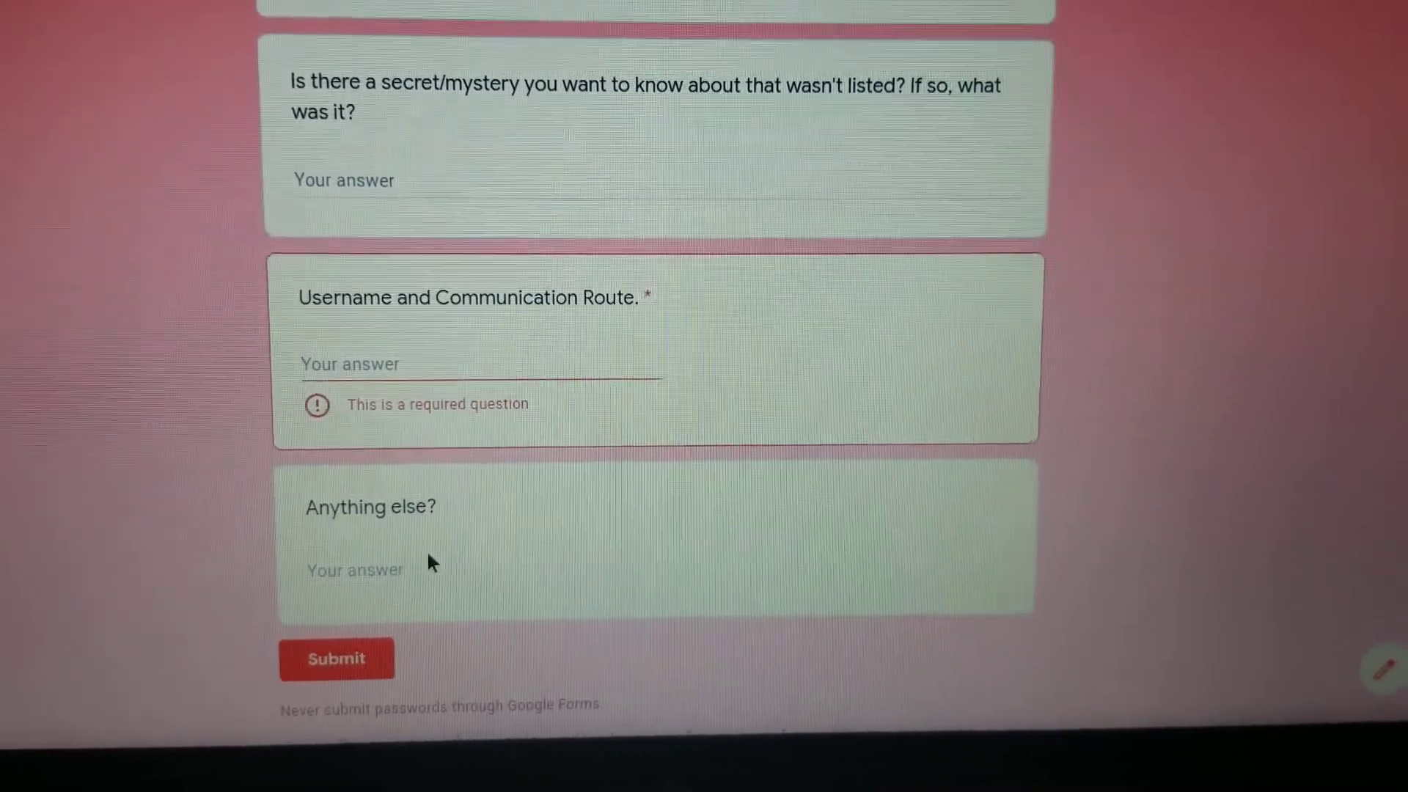
{"action": "scroll", "coordinate": [429, 551], "scroll_direction": "up", "scroll_amount": 10}
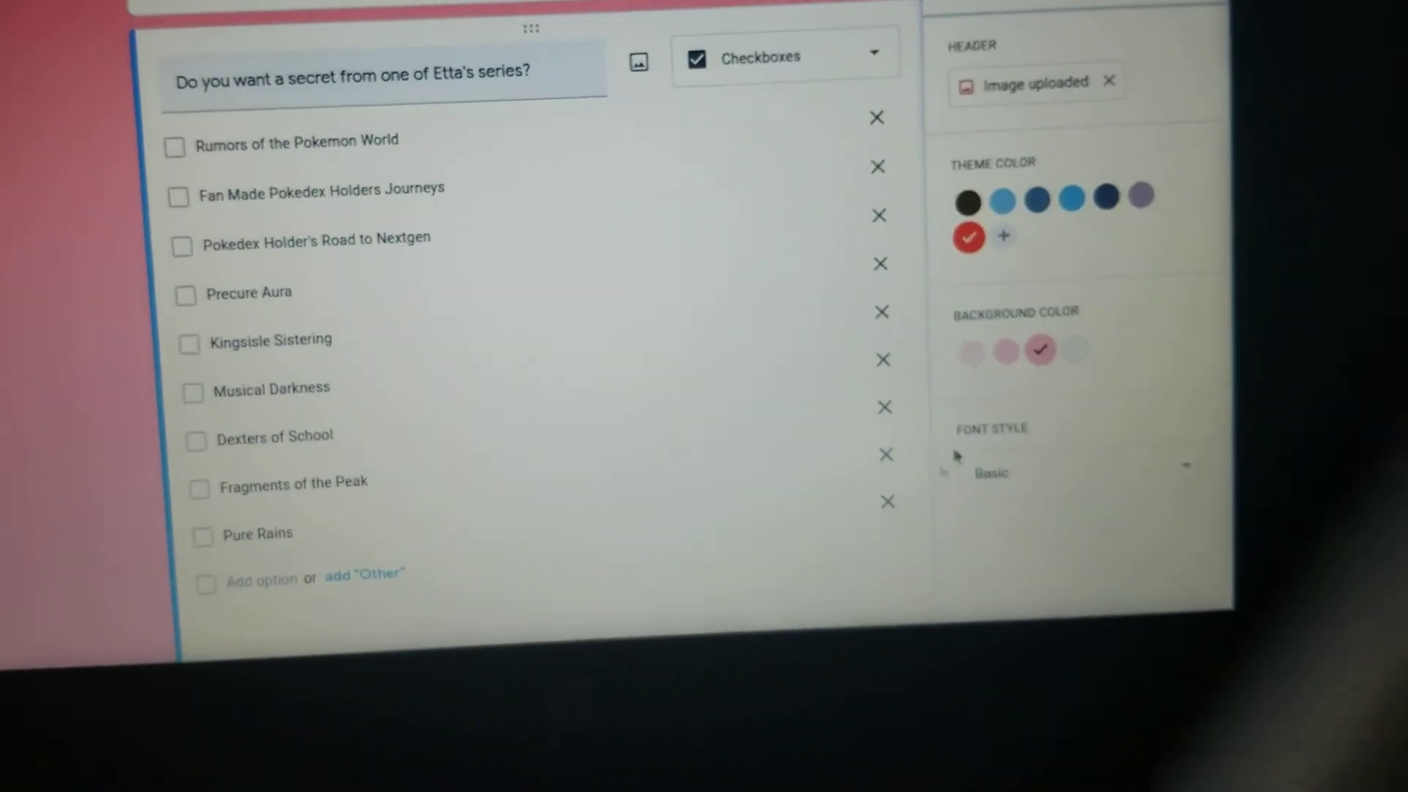
Step: Set the theme font style to Formal and look over the one-shots checkbox question
{"action": "left_click", "coordinate": [1043, 512]}
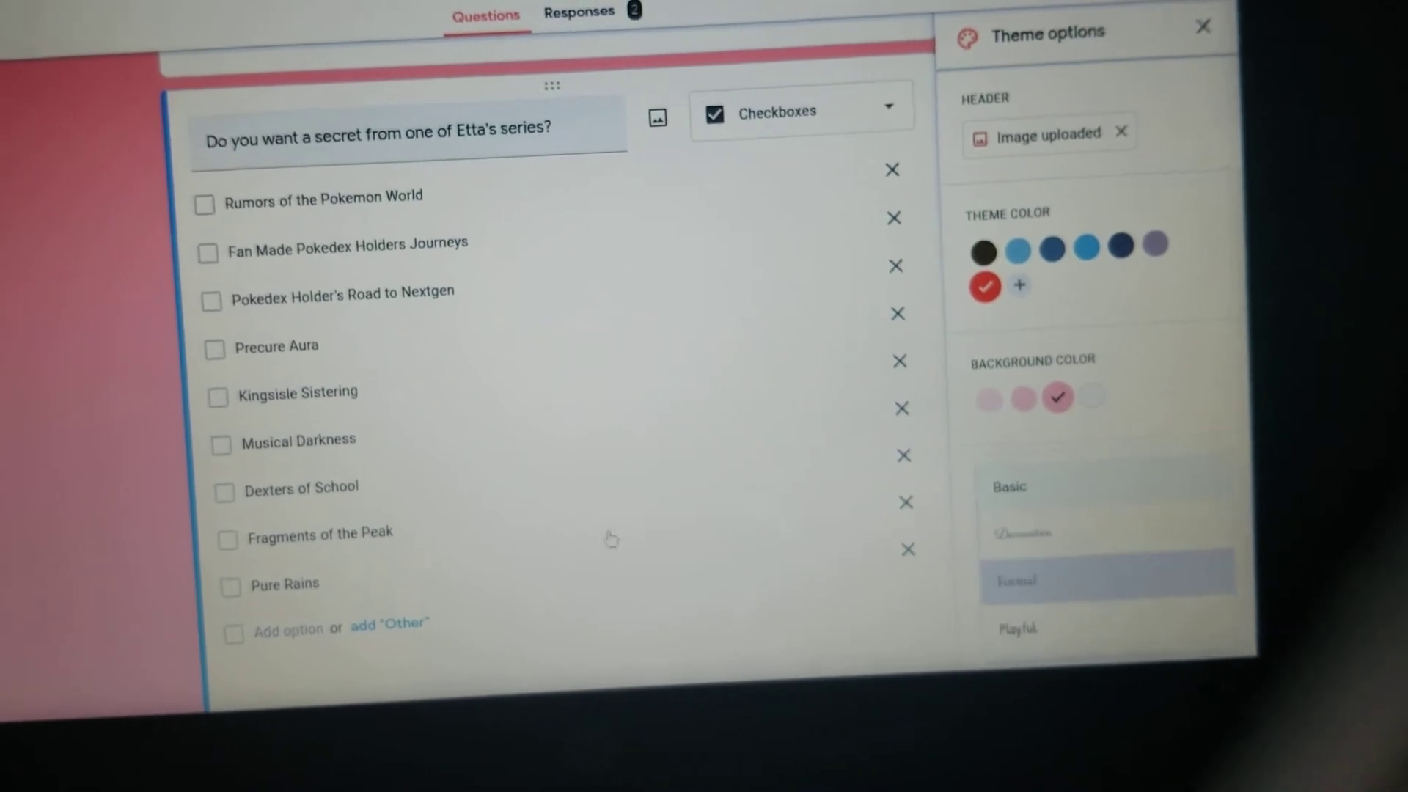
{"action": "left_click", "coordinate": [1001, 574]}
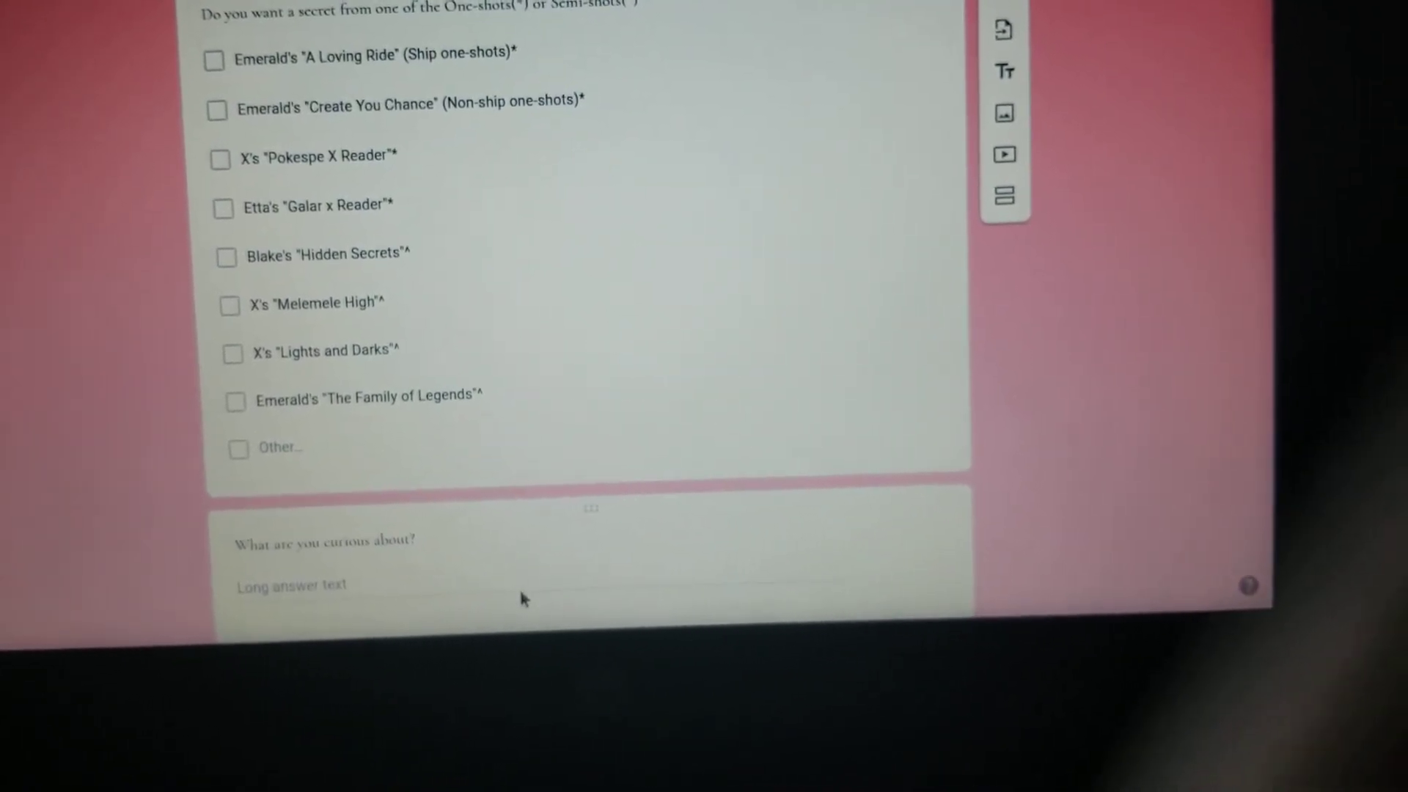
{"action": "left_click", "coordinate": [296, 454]}
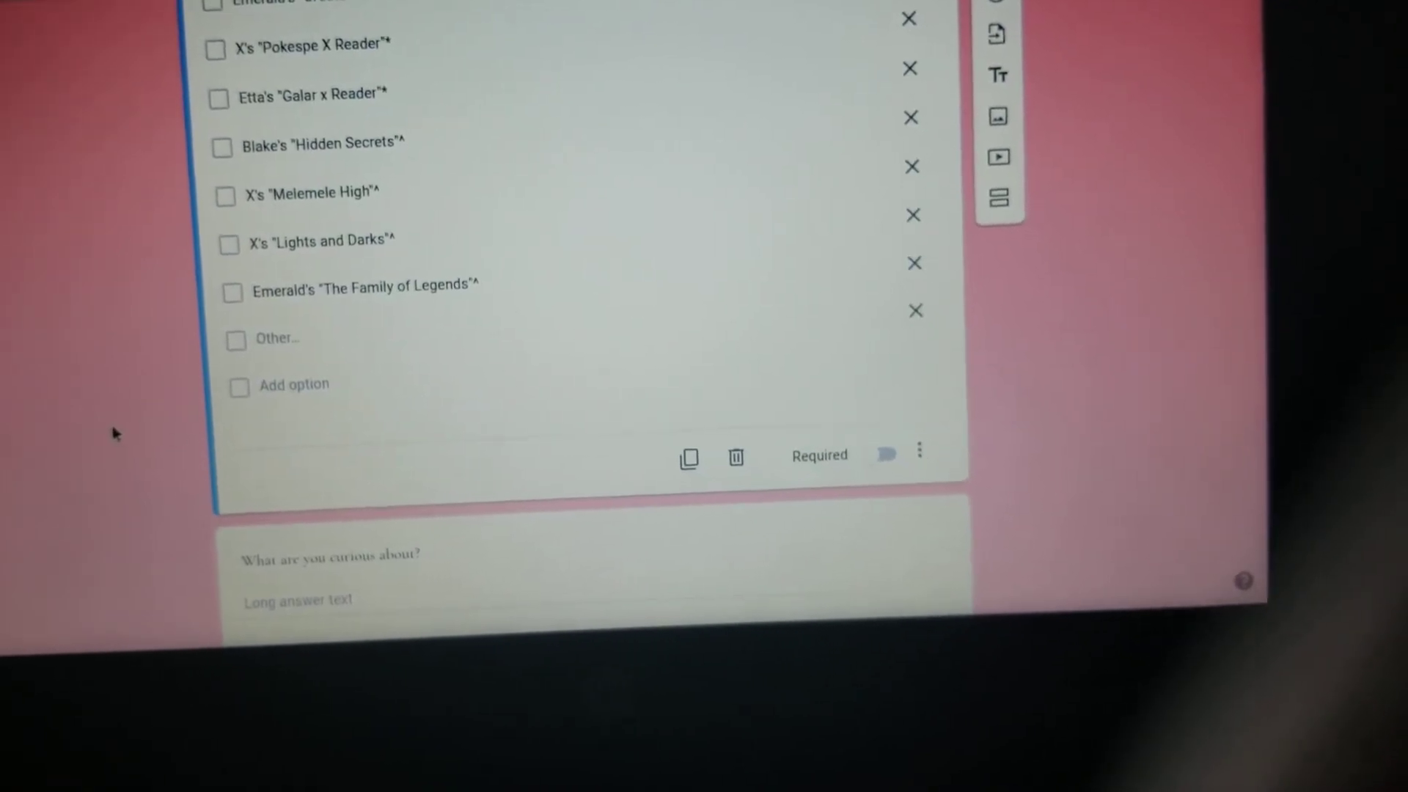
{"action": "scroll", "coordinate": [116, 435], "scroll_direction": "up", "scroll_amount": 3}
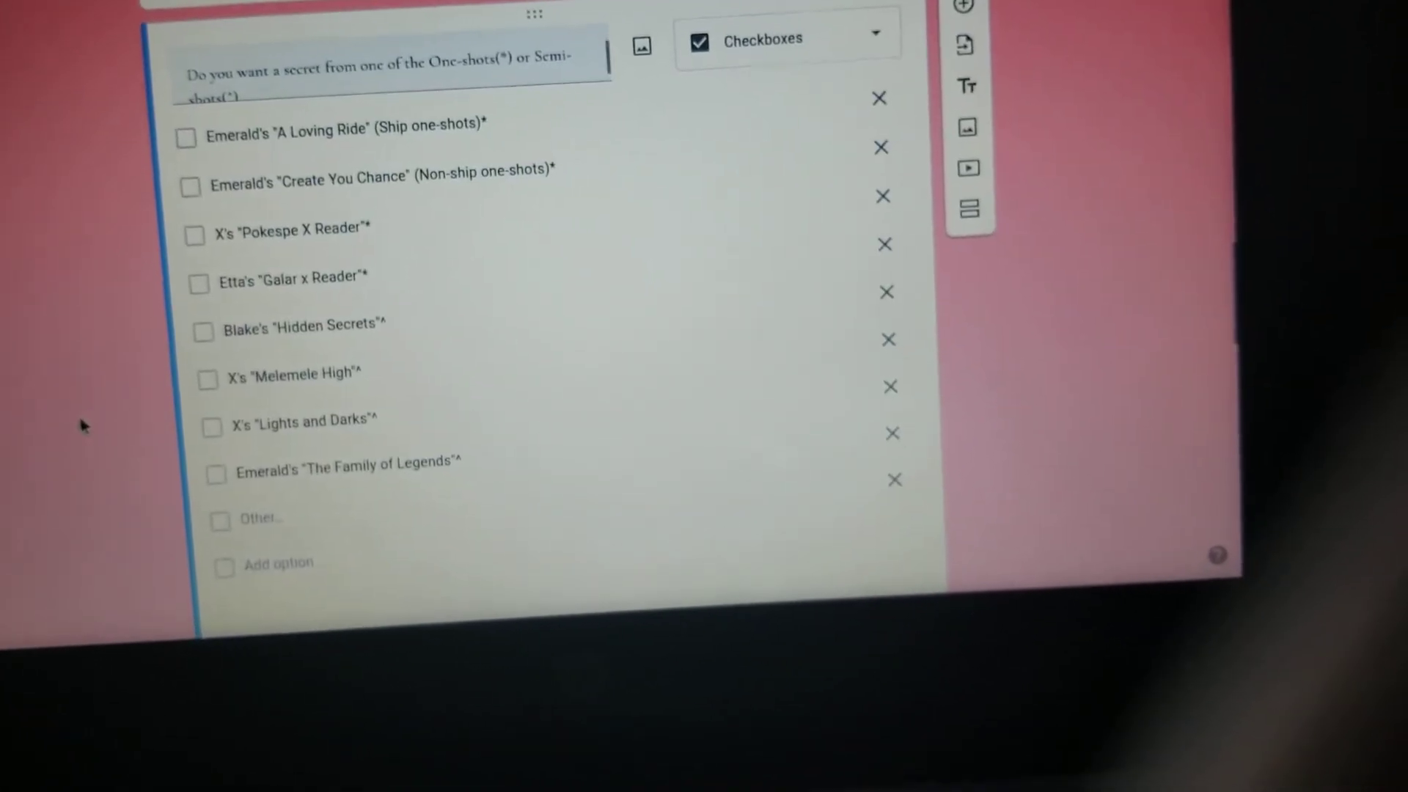
{"action": "scroll", "coordinate": [91, 402], "scroll_direction": "down", "scroll_amount": 3}
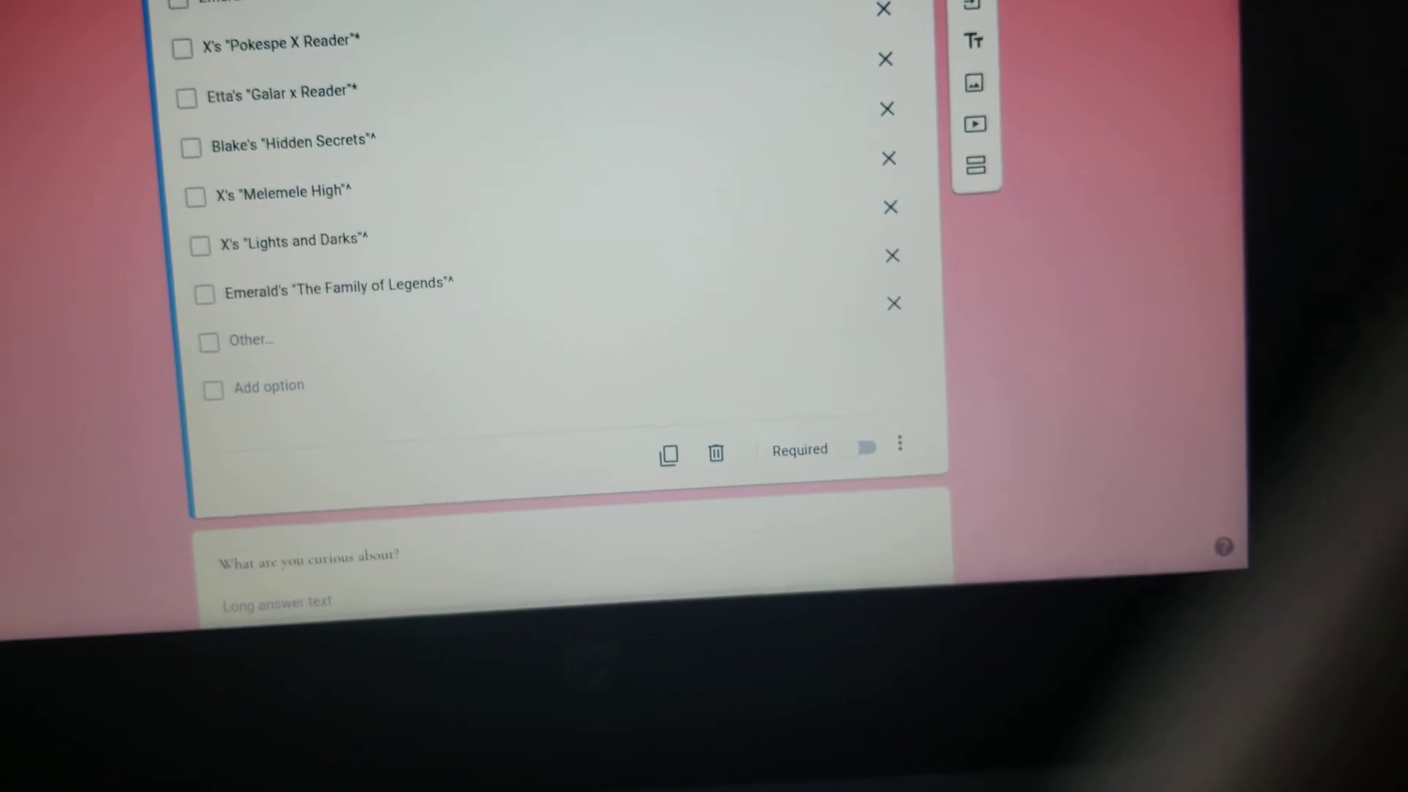
{"action": "left_click", "coordinate": [943, 12]}
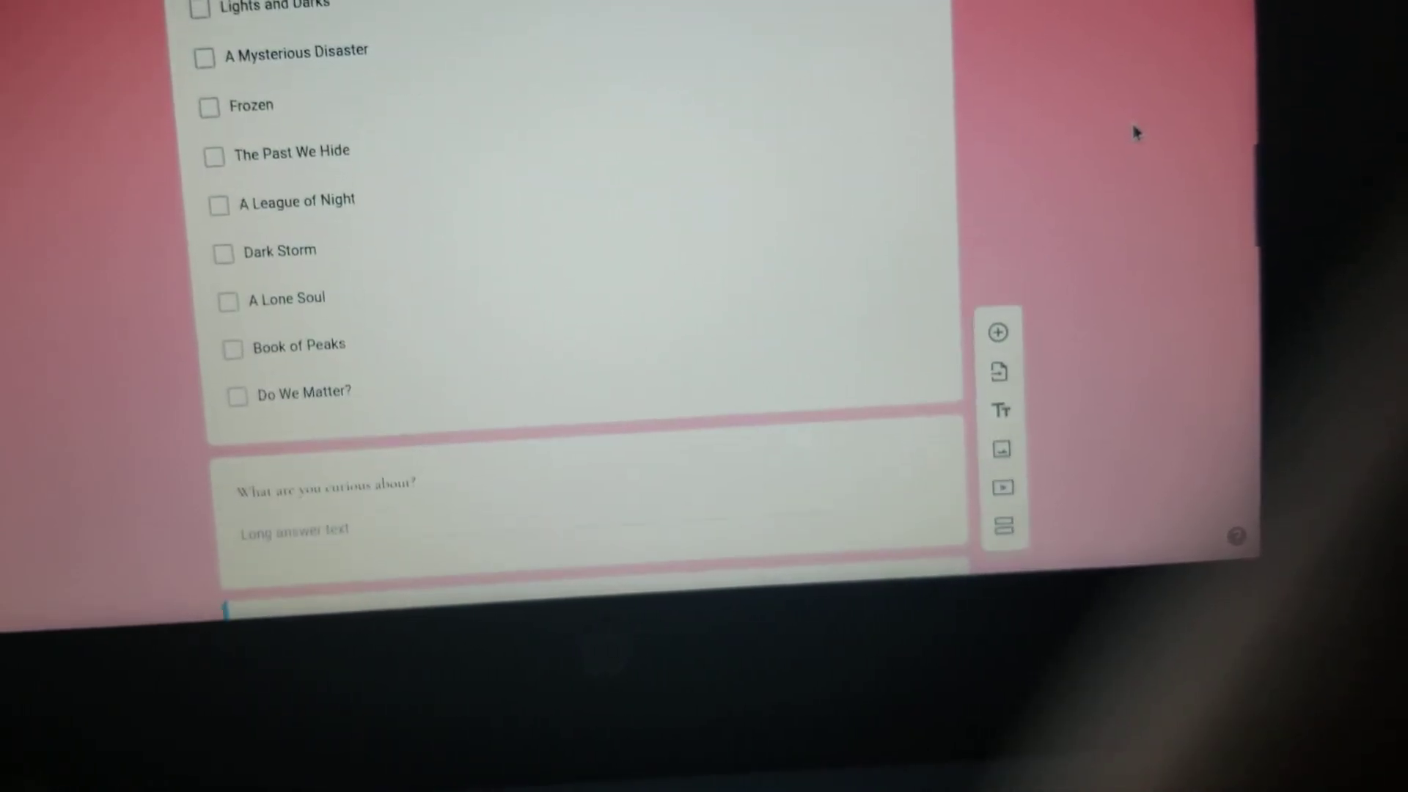
{"action": "scroll", "coordinate": [1138, 145], "scroll_direction": "up", "scroll_amount": 8}
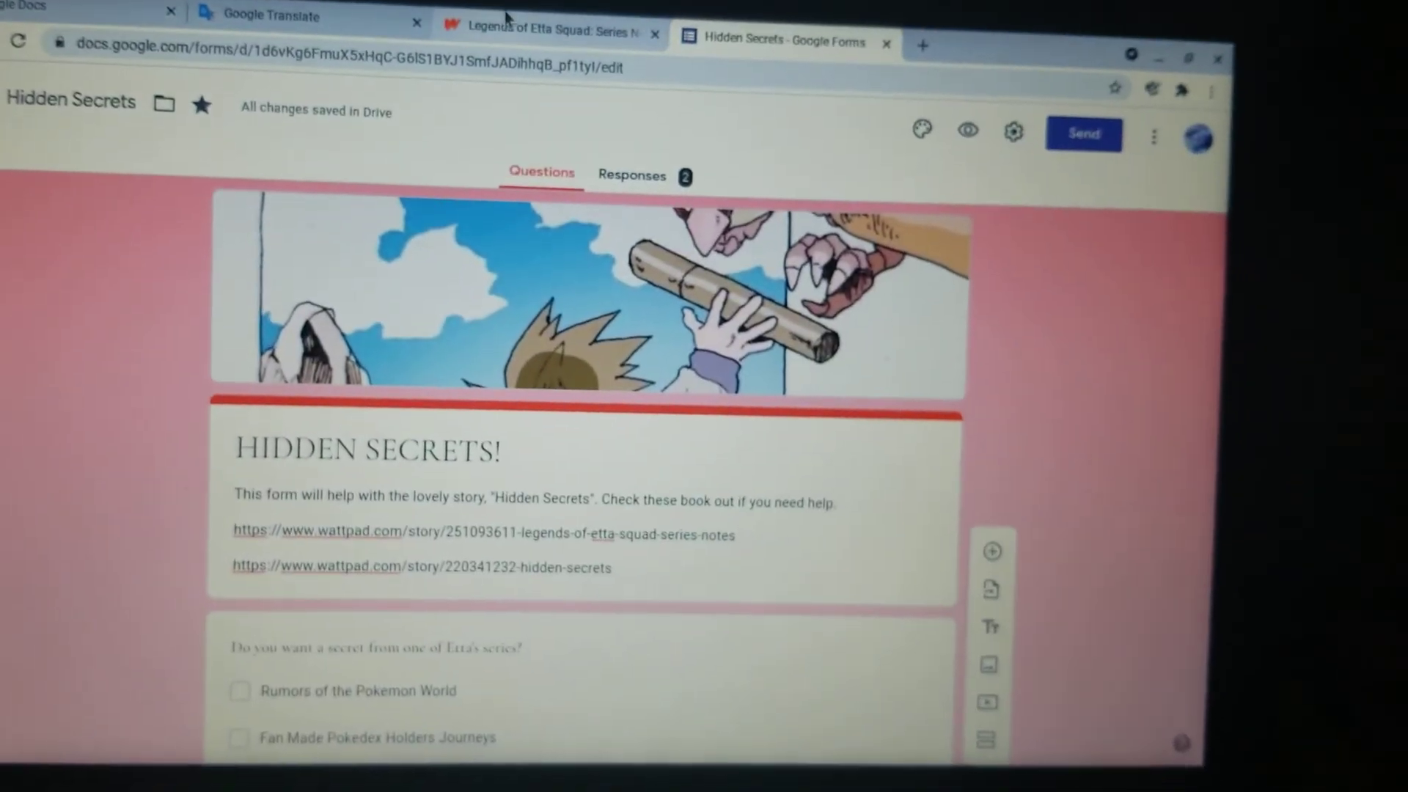
Step: Open the Legends of Etta Squad: Series Notes! overview from the contents menu, briefly revisiting the form editor
{"action": "left_click", "coordinate": [539, 50]}
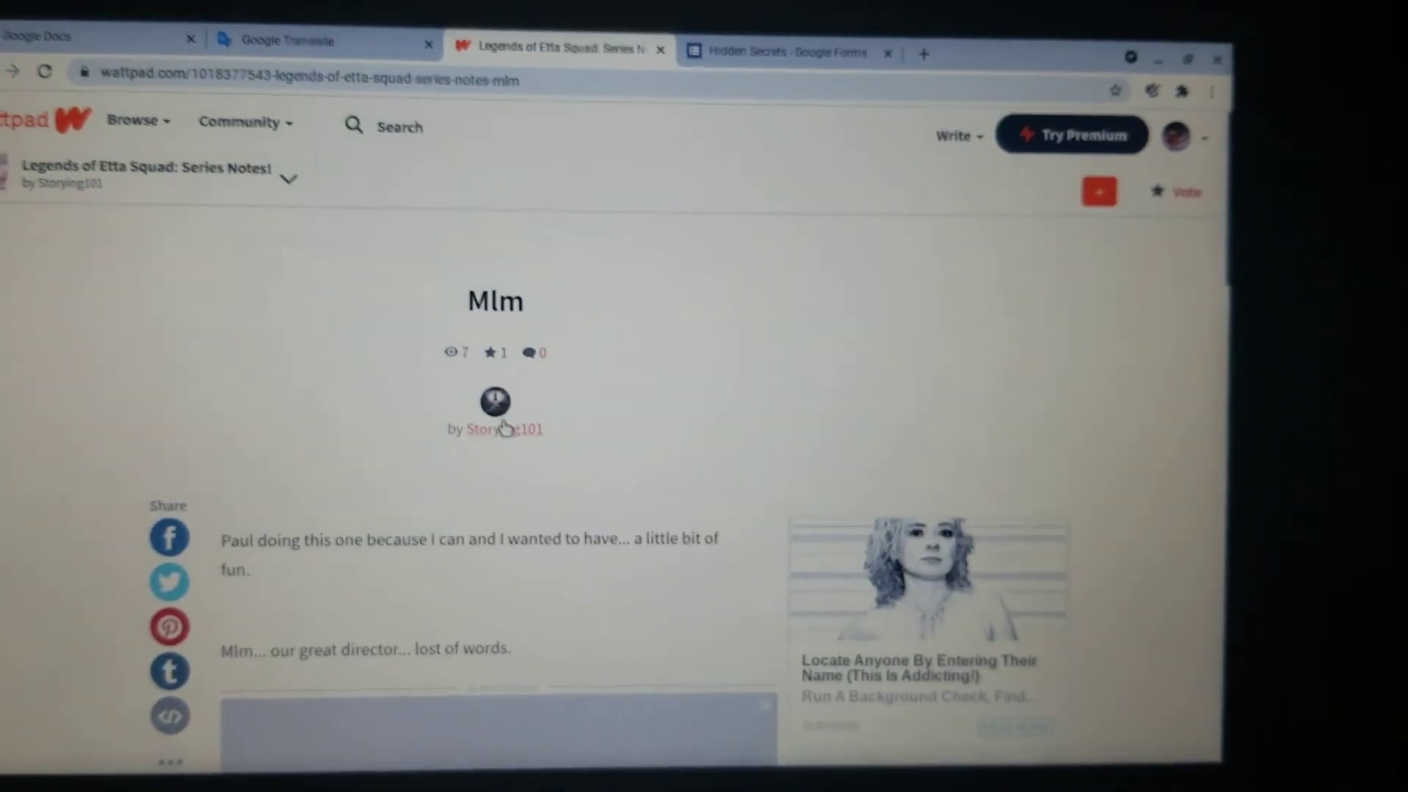
{"action": "left_click", "coordinate": [135, 176]}
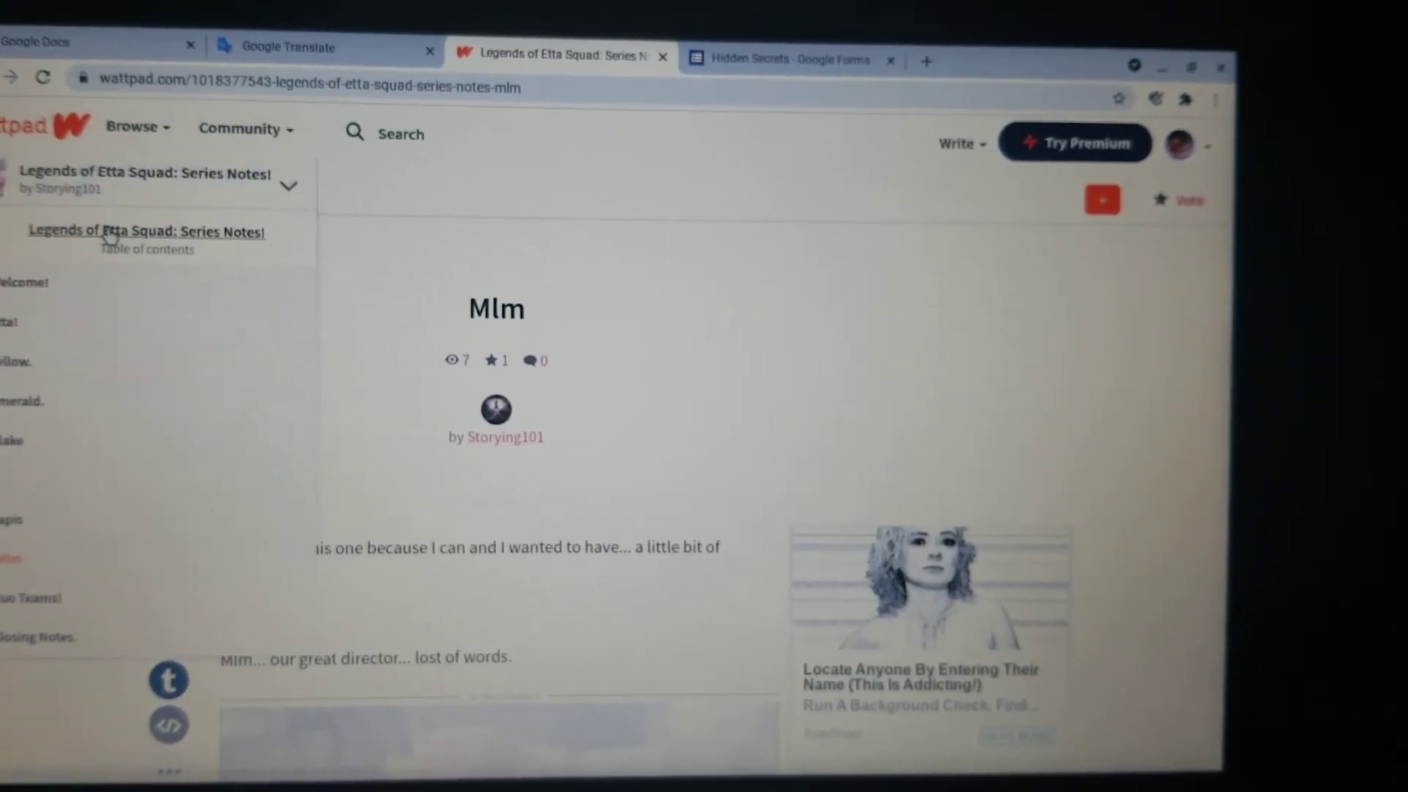
{"action": "left_click", "coordinate": [107, 234]}
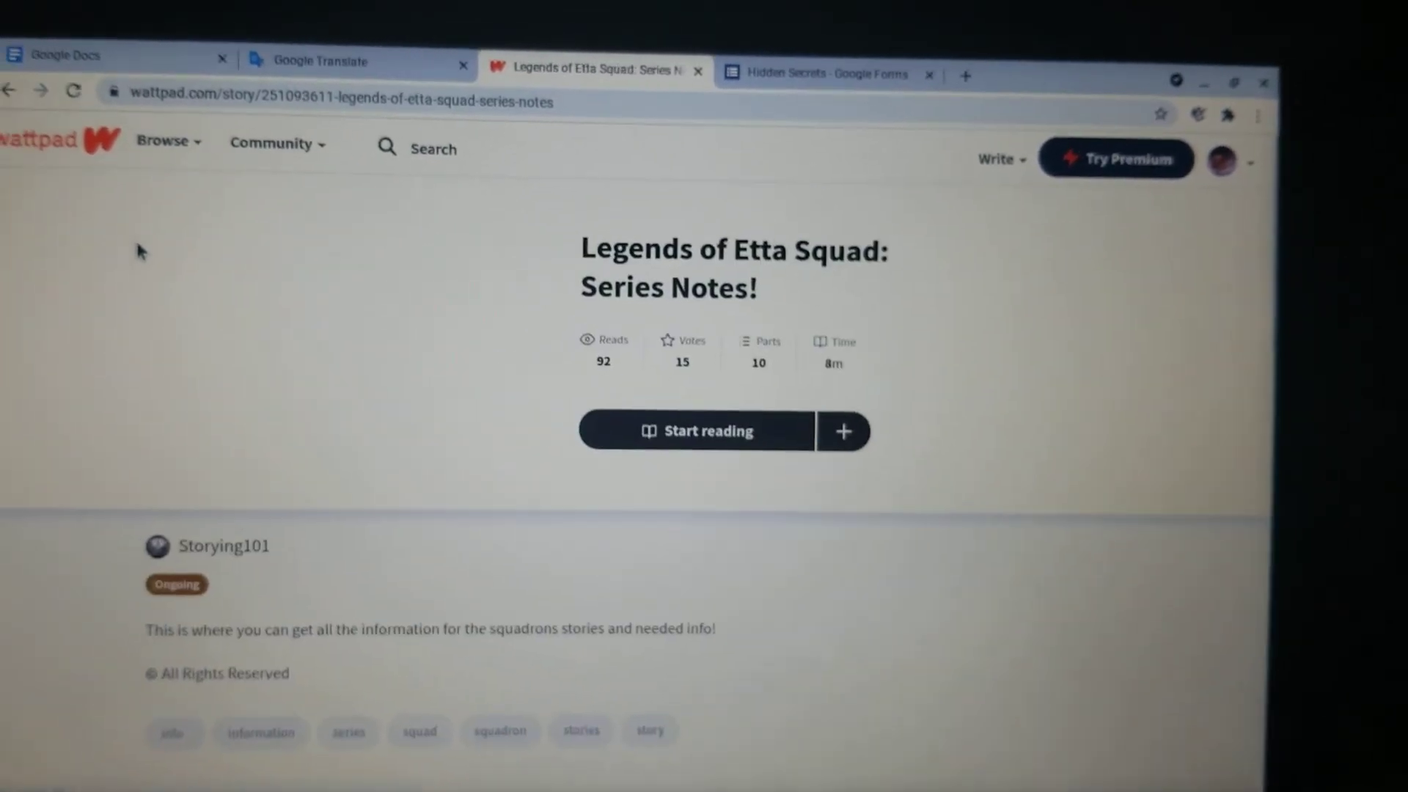
{"action": "left_click", "coordinate": [886, 66]}
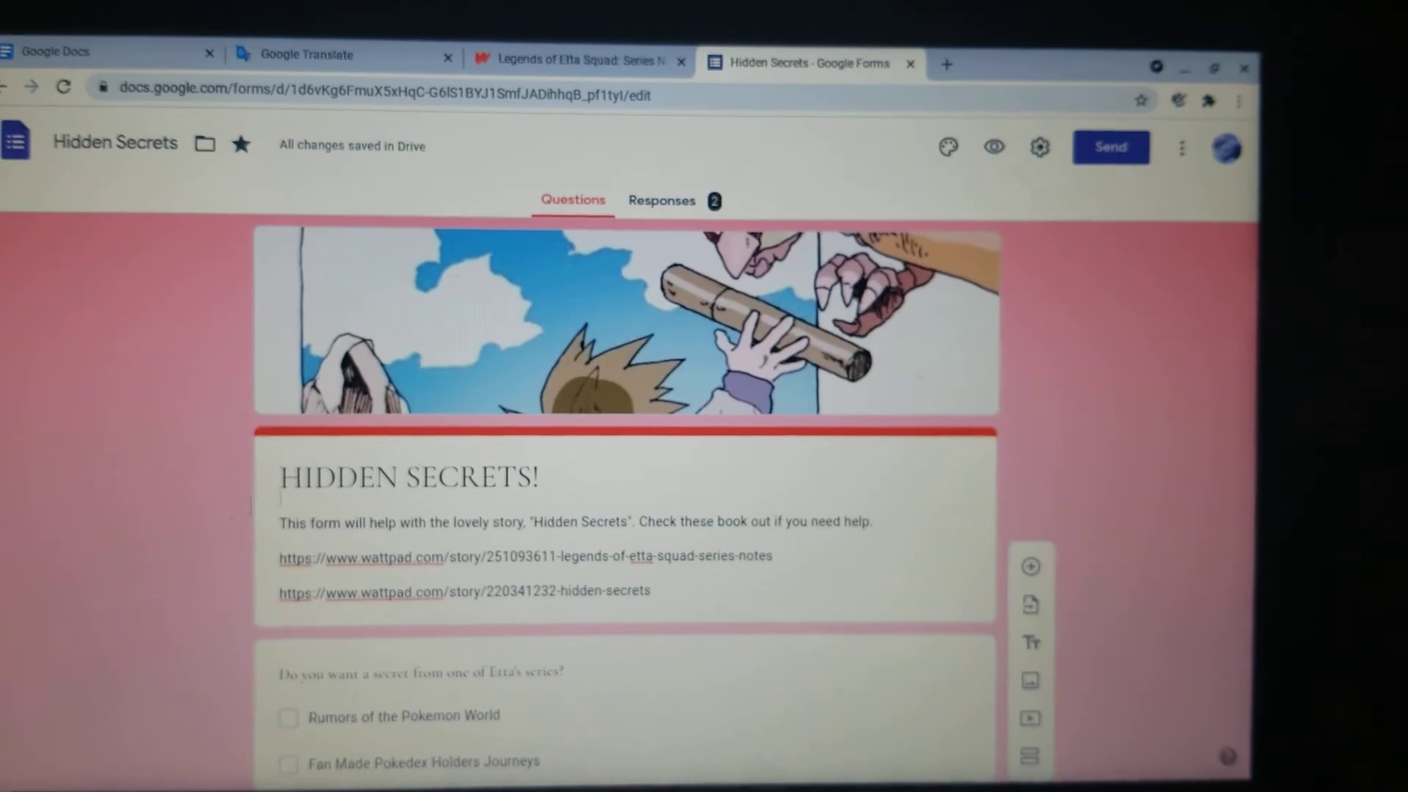
{"action": "scroll", "coordinate": [233, 657], "scroll_direction": "down", "scroll_amount": 4}
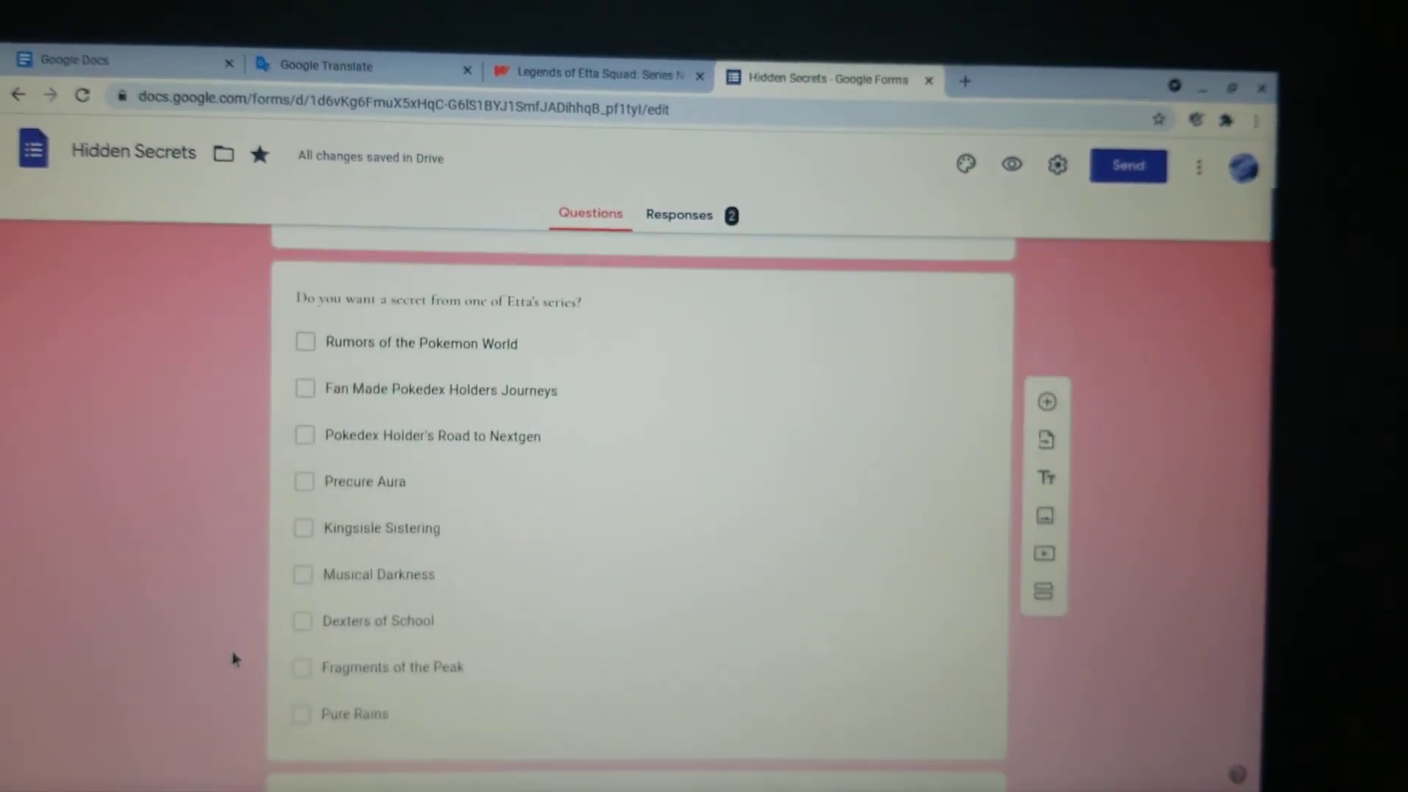
{"action": "left_click", "coordinate": [594, 76]}
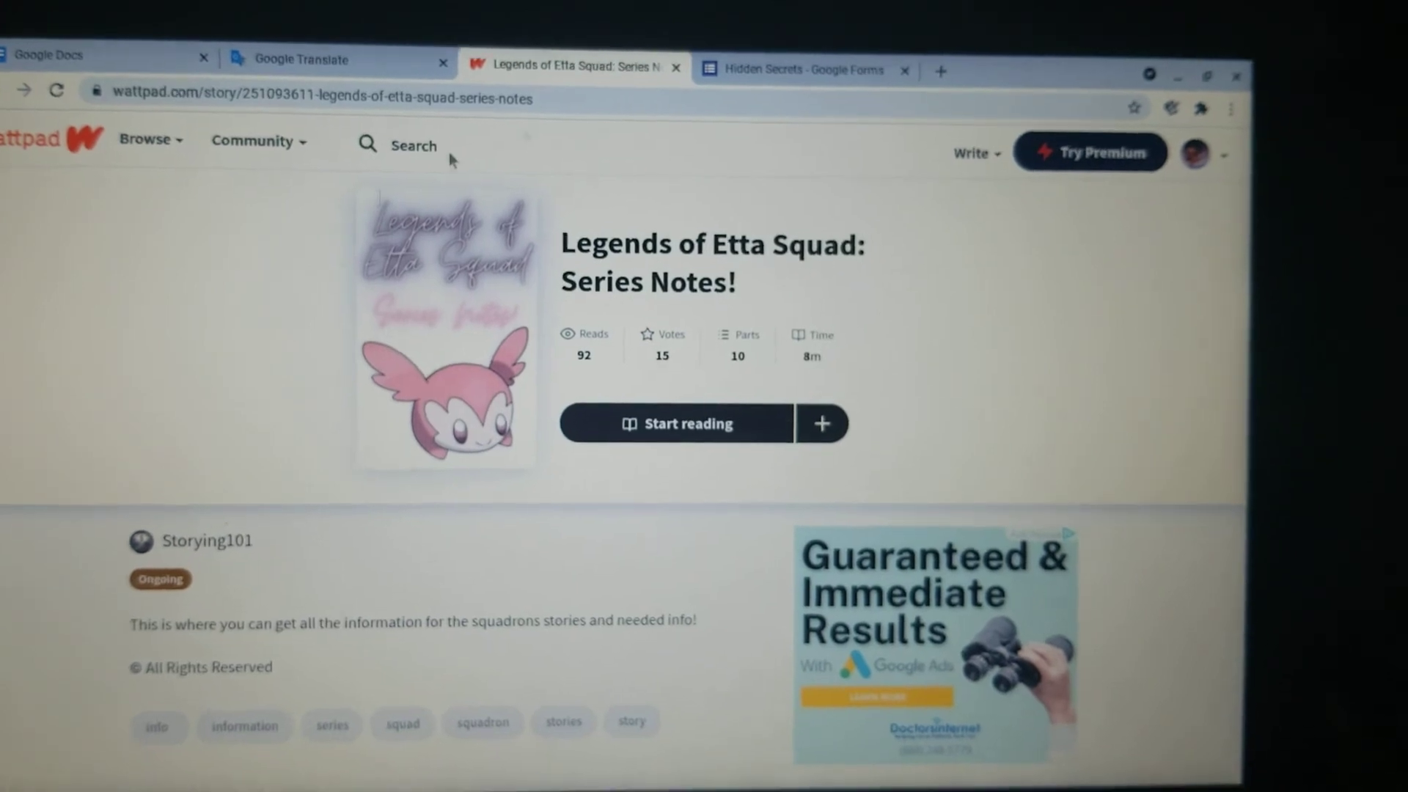
{"action": "scroll", "coordinate": [768, 485], "scroll_direction": "down", "scroll_amount": 5}
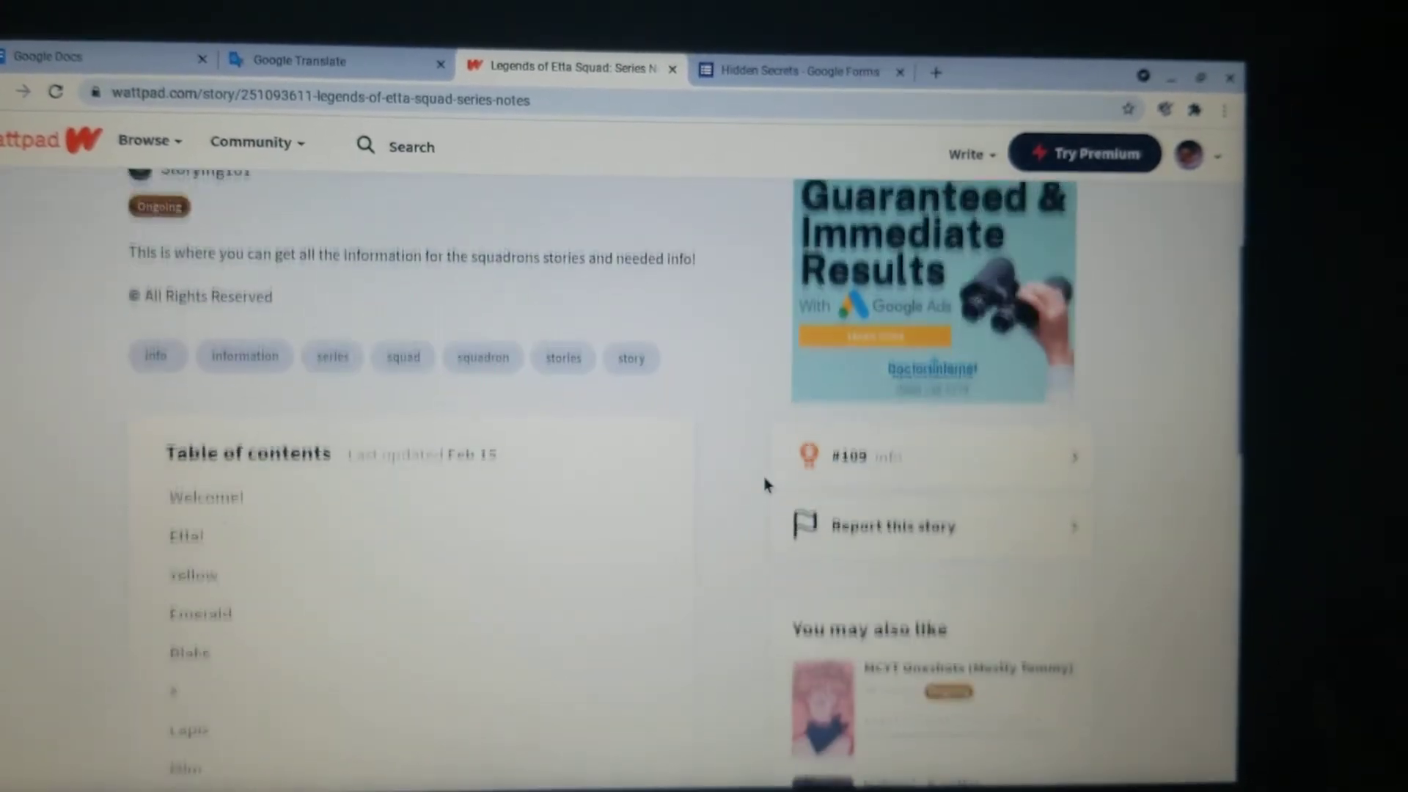
{"action": "scroll", "coordinate": [759, 473], "scroll_direction": "up", "scroll_amount": 5}
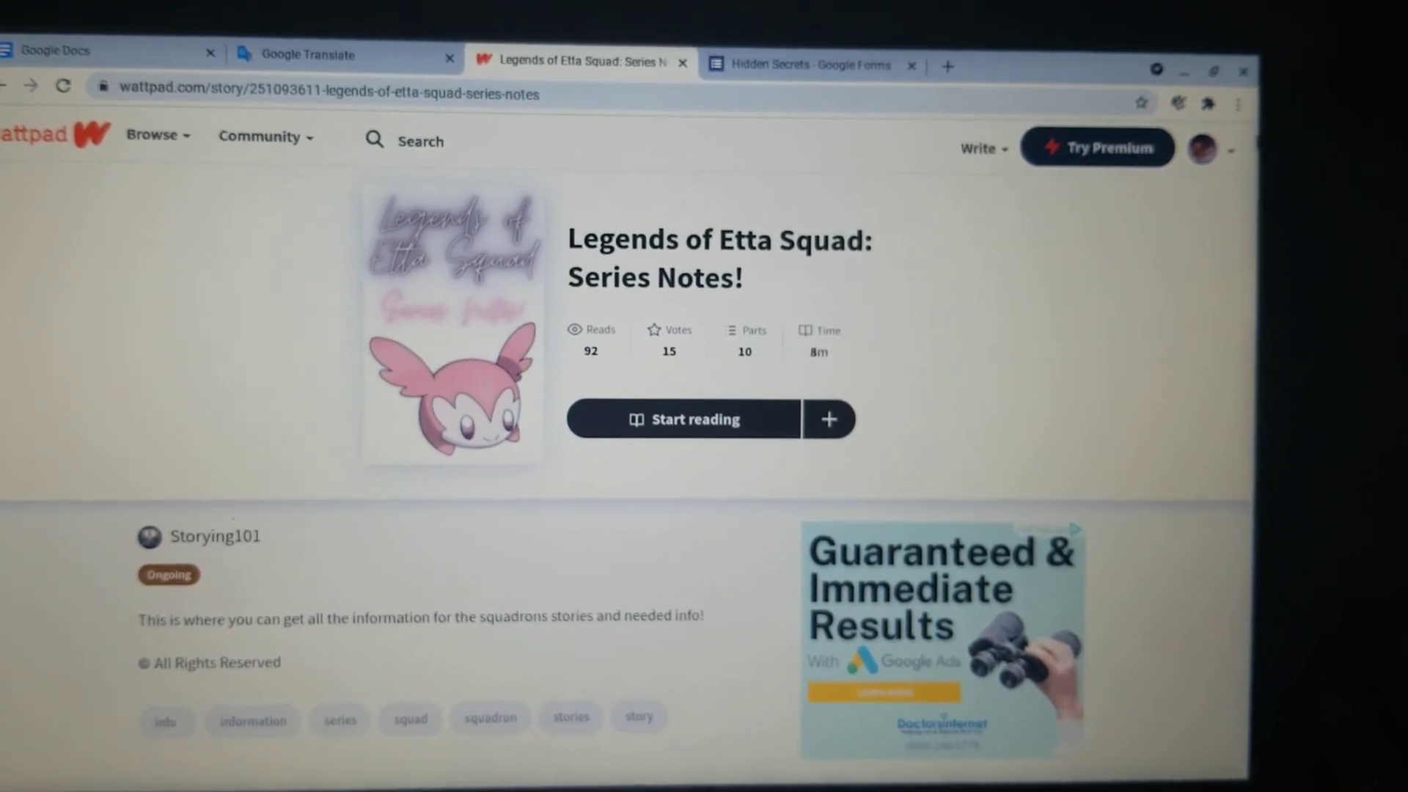
Step: Go from My Profile to a squad member's profile and open the Hidden Secrets story page
{"action": "left_click", "coordinate": [1199, 147]}
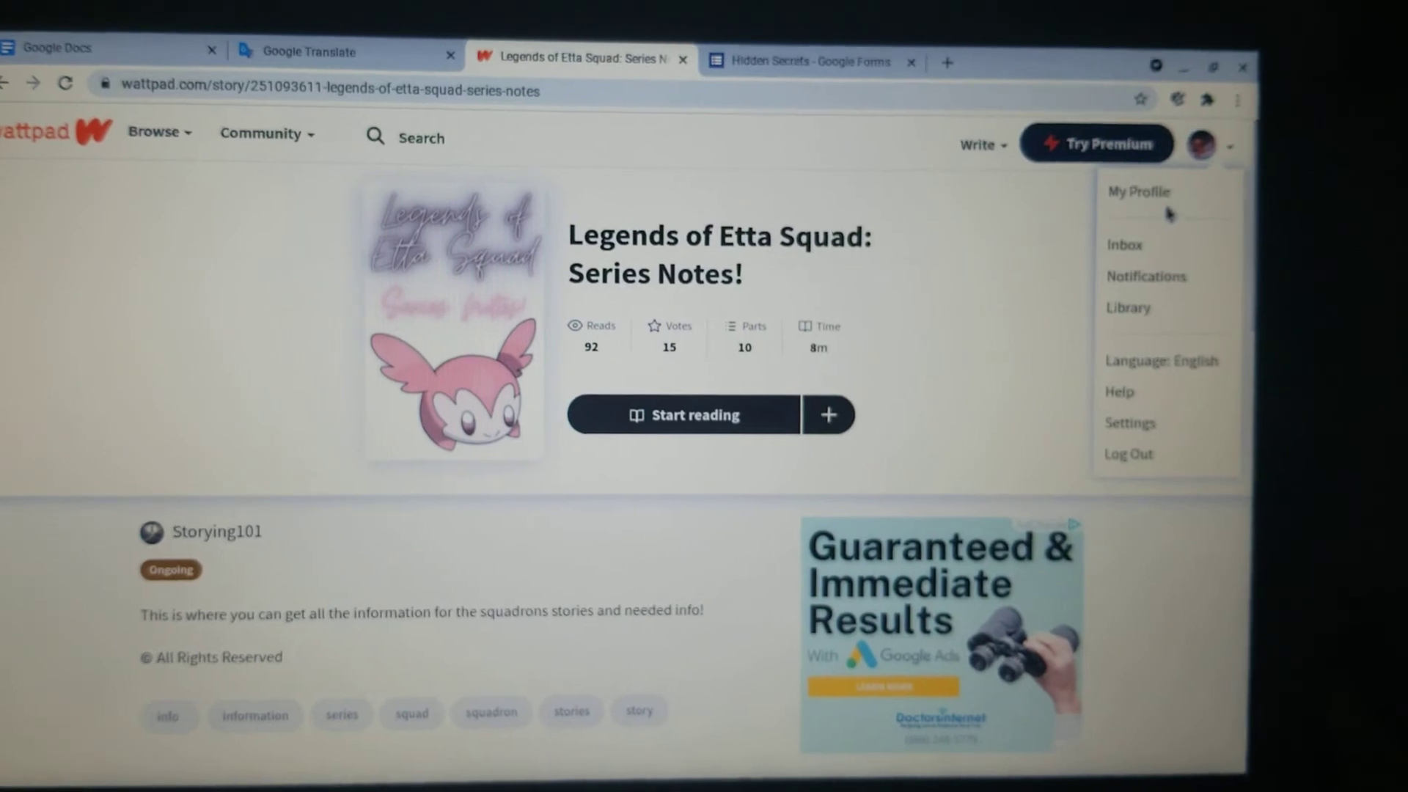
{"action": "left_click", "coordinate": [1144, 196]}
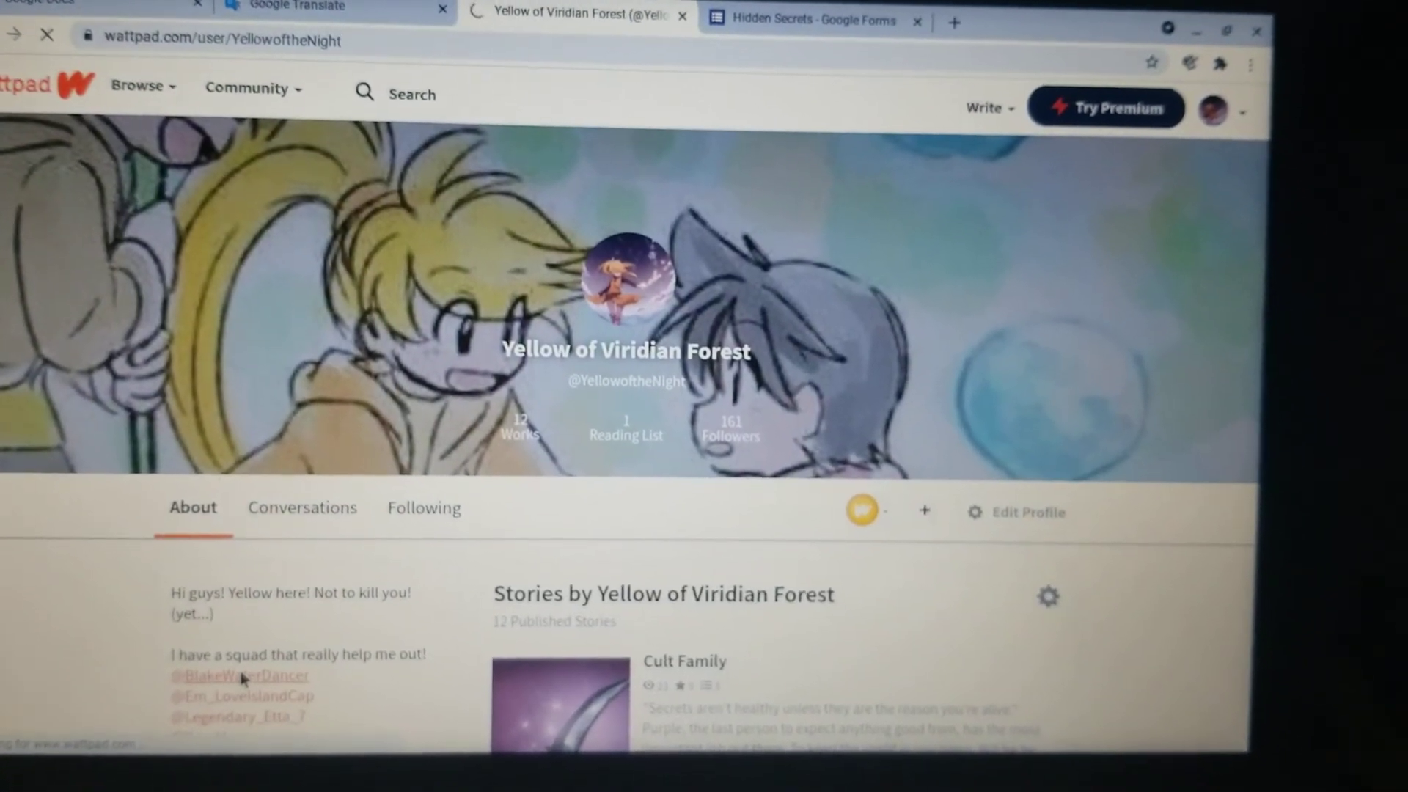
{"action": "left_click", "coordinate": [240, 672]}
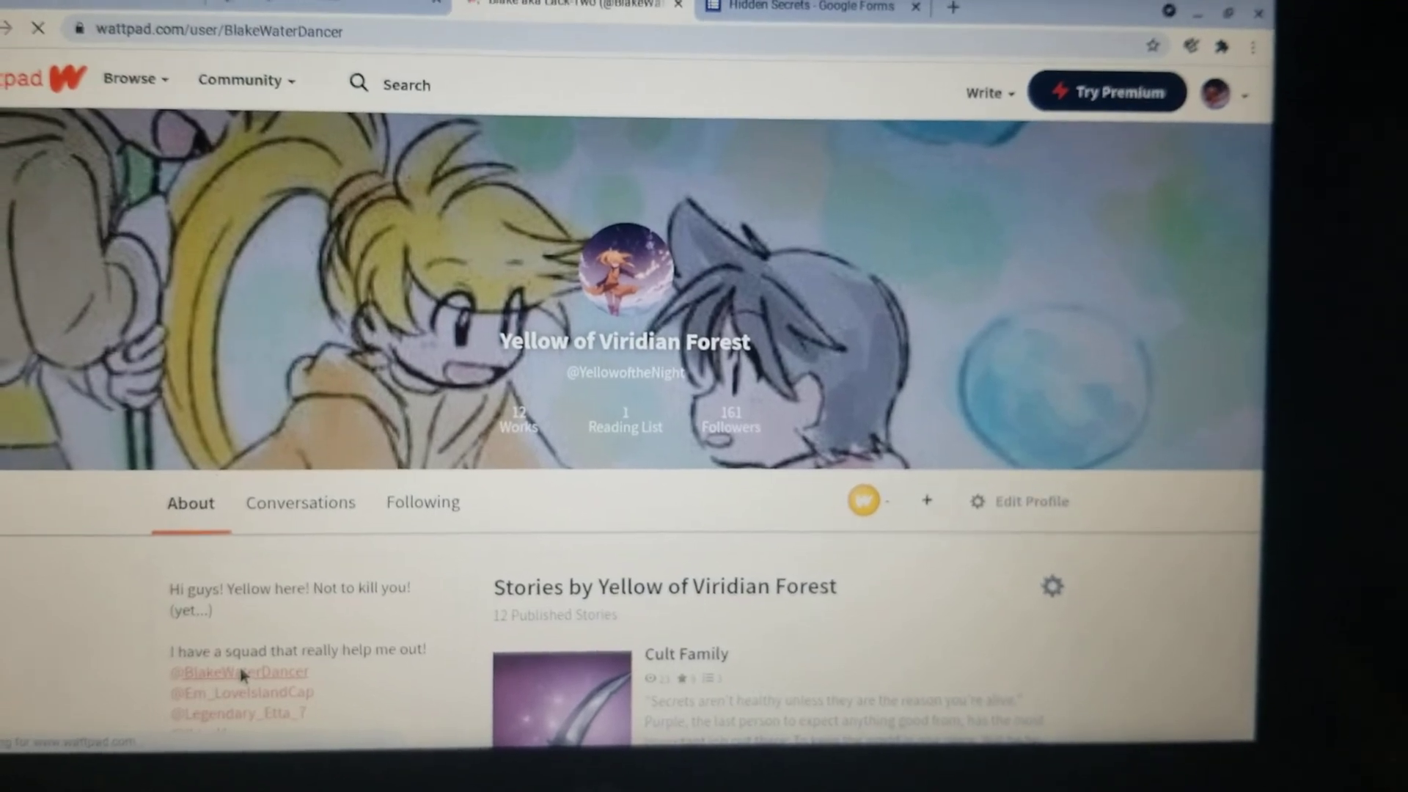
{"action": "scroll", "coordinate": [225, 662], "scroll_direction": "down", "scroll_amount": 5}
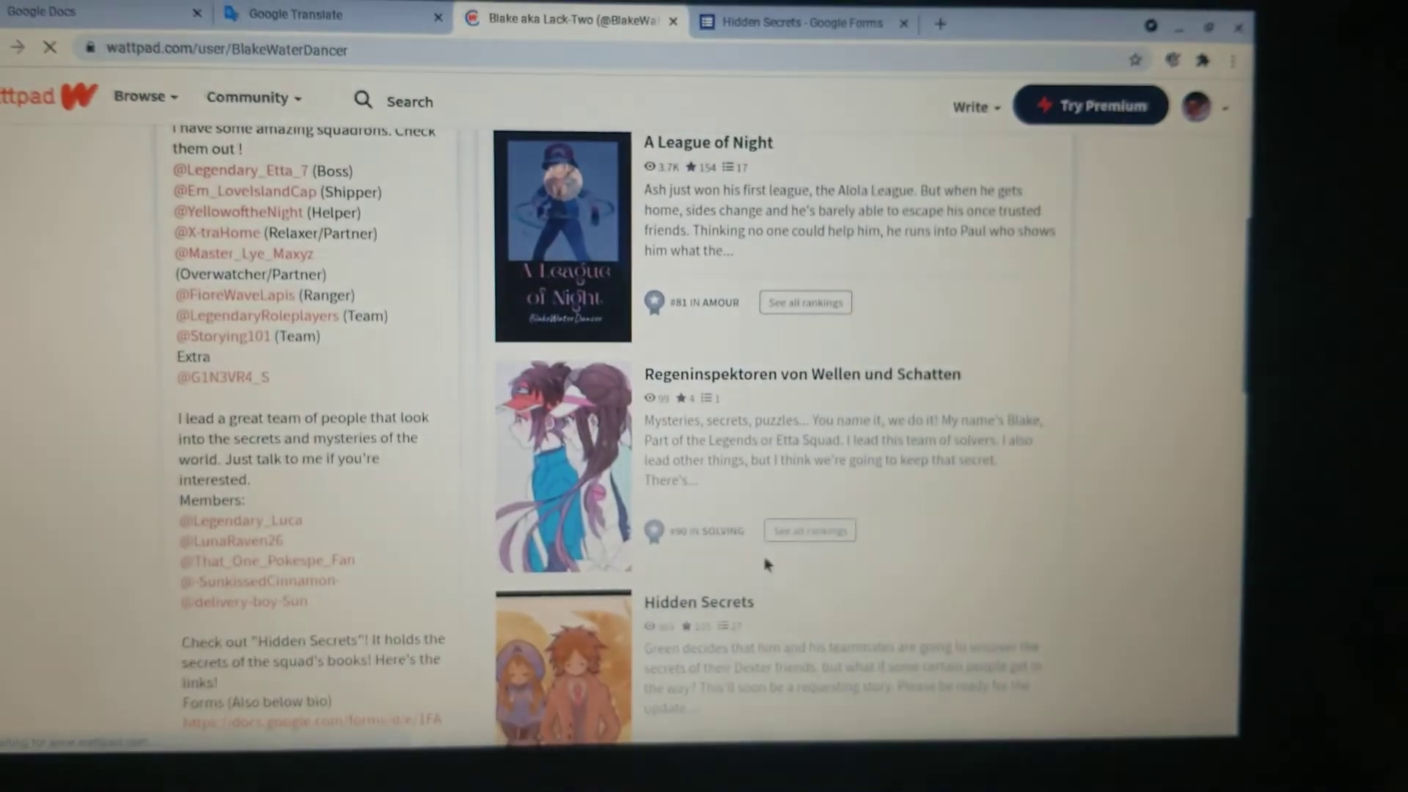
{"action": "left_click", "coordinate": [612, 650]}
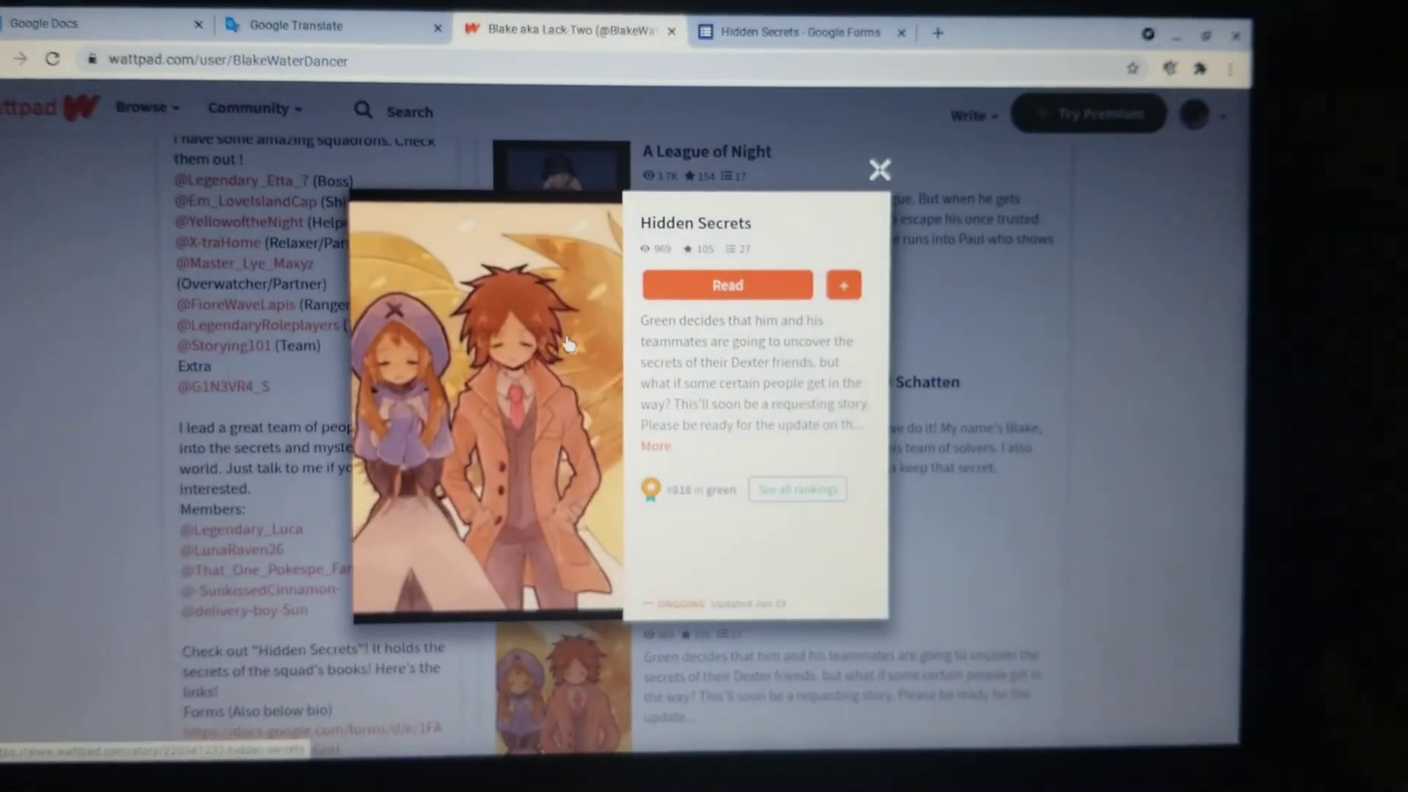
{"action": "left_click", "coordinate": [559, 344]}
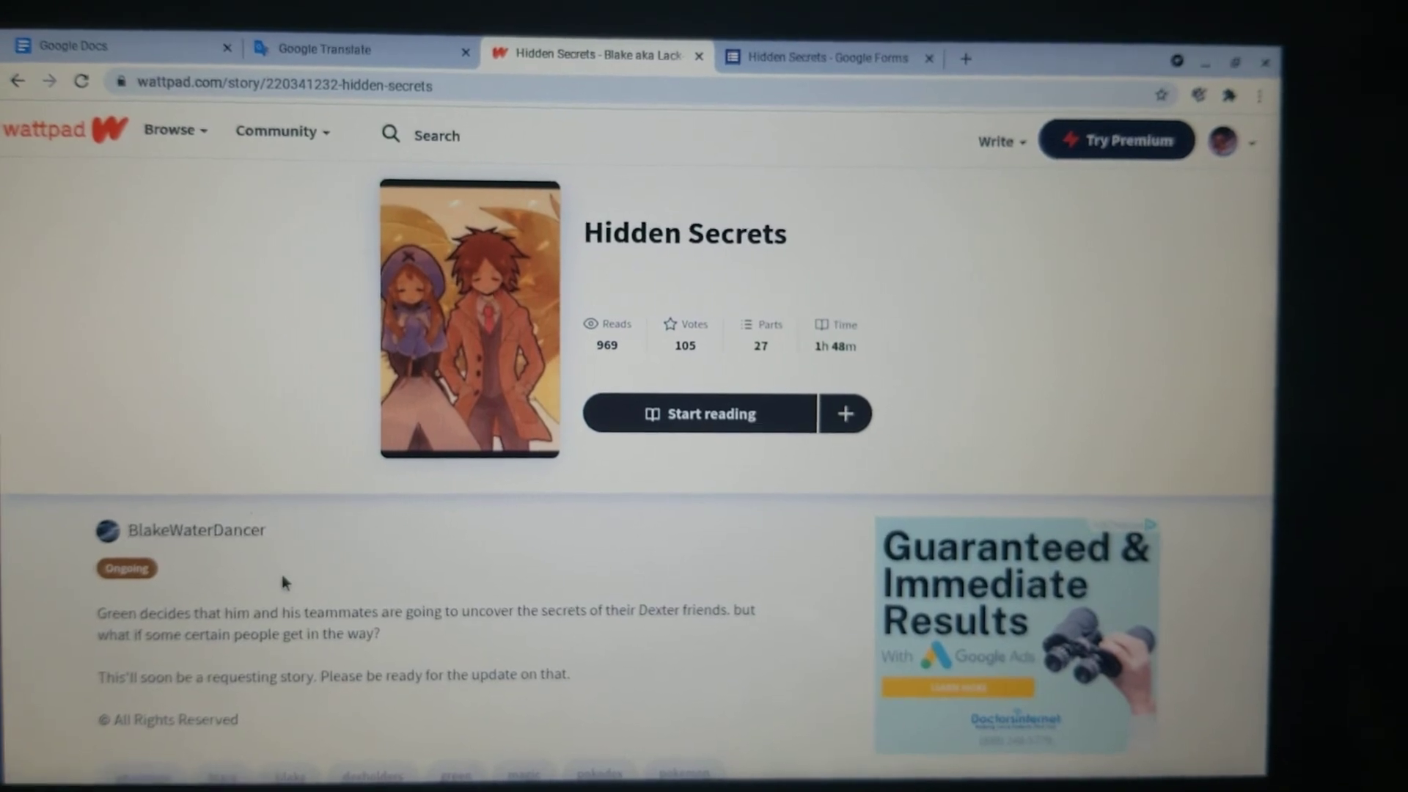
{"action": "scroll", "coordinate": [281, 575], "scroll_direction": "down", "scroll_amount": 5}
{"action": "scroll", "coordinate": [282, 574], "scroll_direction": "down", "scroll_amount": 5}
{"action": "scroll", "coordinate": [283, 576], "scroll_direction": "down", "scroll_amount": 2}
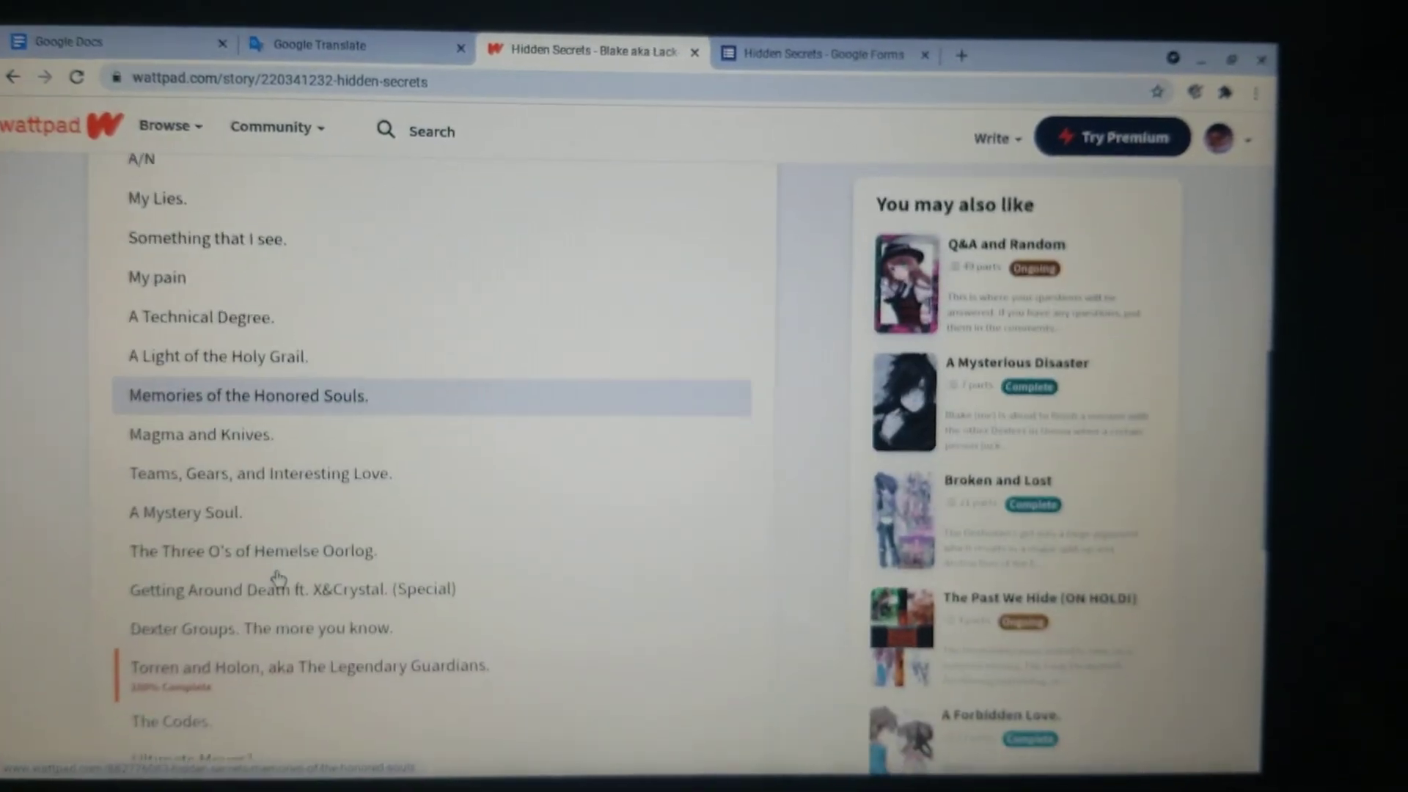
{"action": "scroll", "coordinate": [283, 575], "scroll_direction": "down", "scroll_amount": 1}
{"action": "scroll", "coordinate": [271, 590], "scroll_direction": "down", "scroll_amount": 1}
{"action": "scroll", "coordinate": [271, 590], "scroll_direction": "down", "scroll_amount": 2}
{"action": "scroll", "coordinate": [272, 589], "scroll_direction": "down", "scroll_amount": 1}
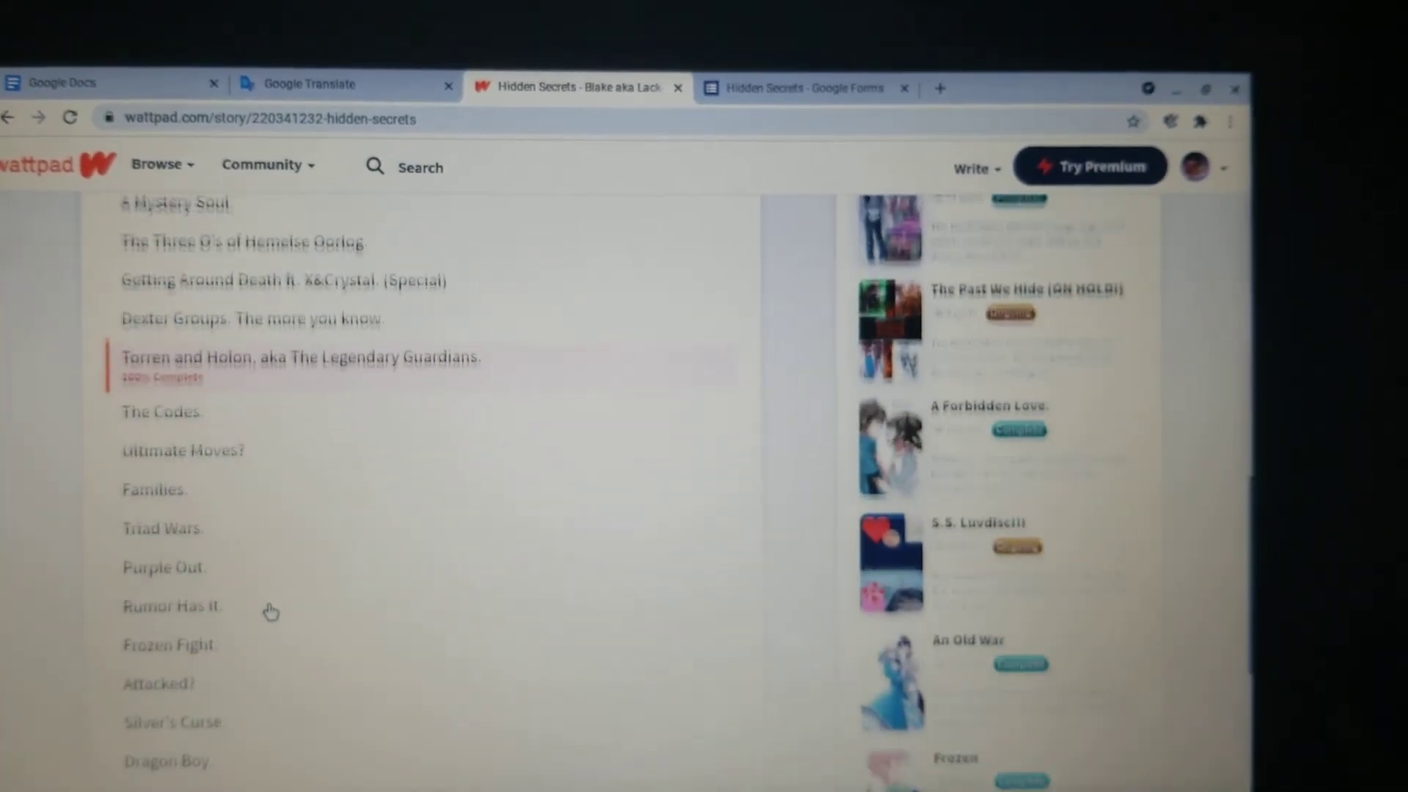
{"action": "scroll", "coordinate": [272, 589], "scroll_direction": "down", "scroll_amount": 1}
{"action": "scroll", "coordinate": [276, 643], "scroll_direction": "down", "scroll_amount": 2}
{"action": "key", "text": "Home"}
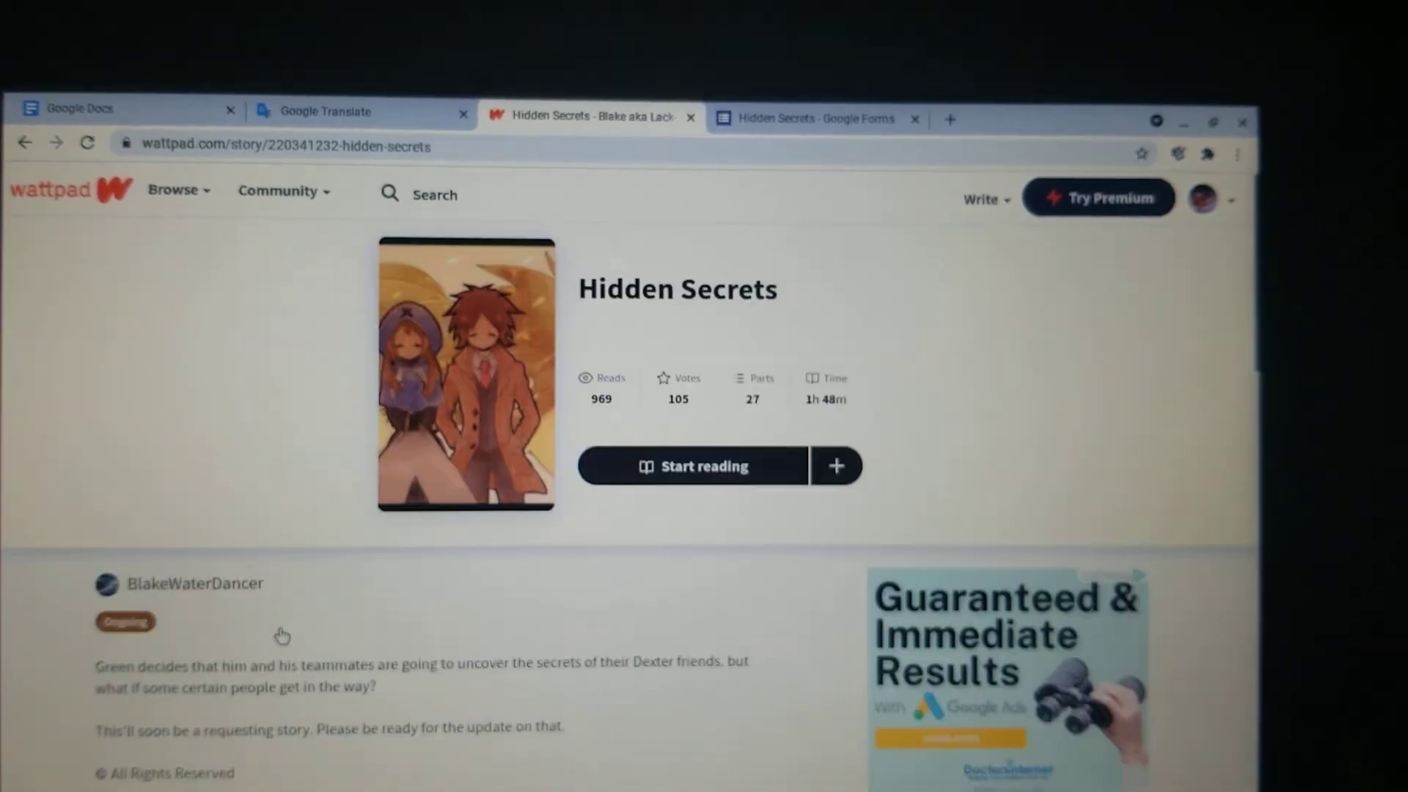